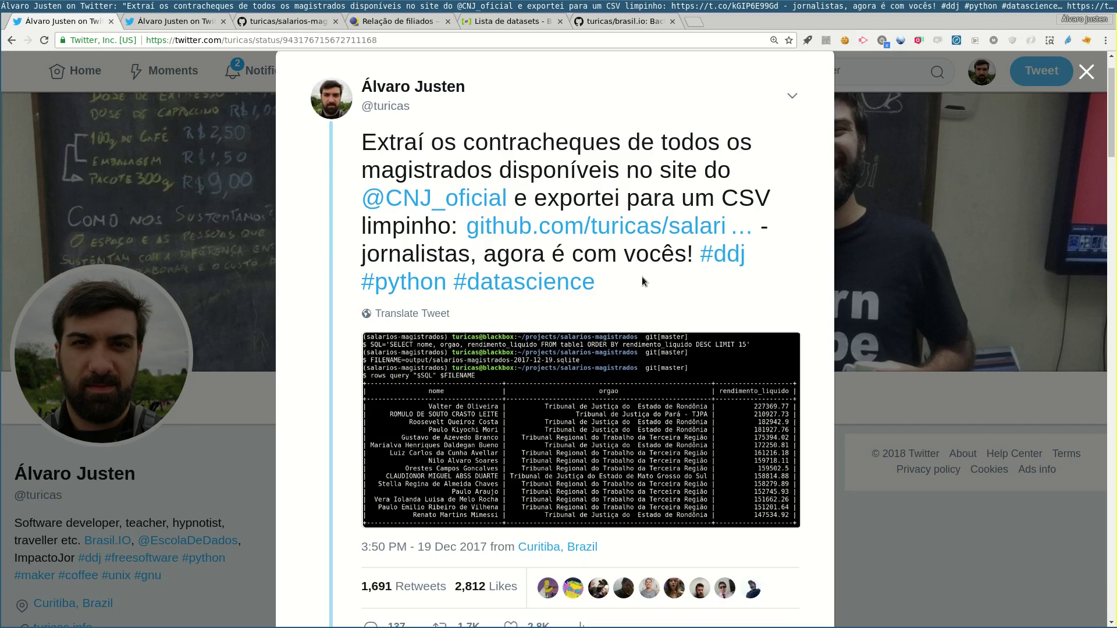
Read the tweet about the magistrates' payslips and switch to the tweet about Brazilian company partners
{"action": "scroll", "coordinate": [620, 268], "scroll_direction": "up", "scroll_amount": 1}
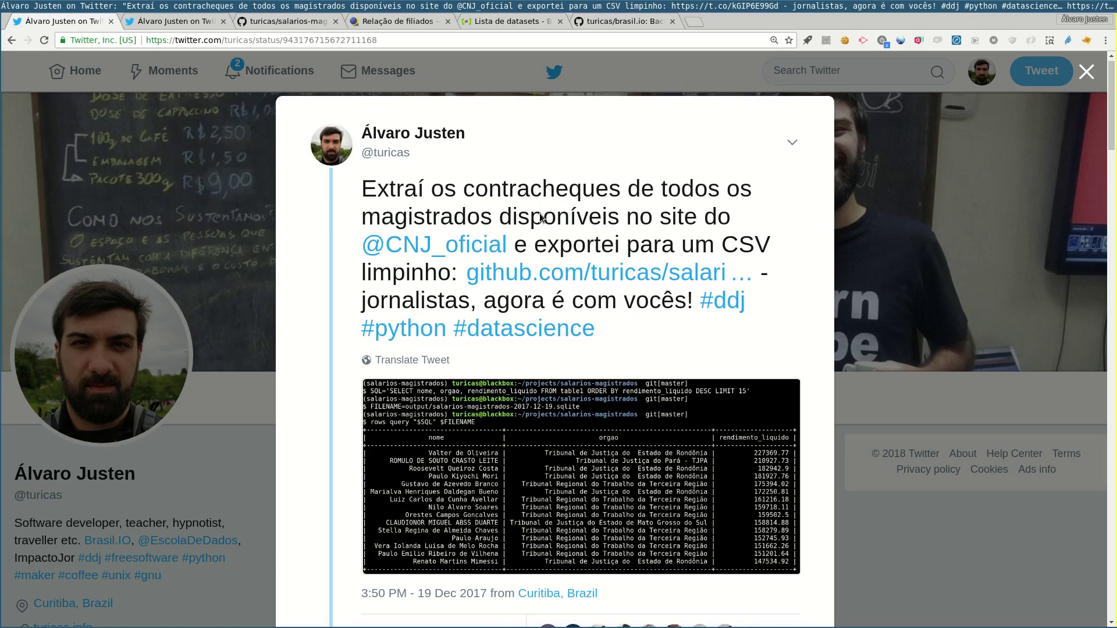
{"action": "scroll", "coordinate": [539, 215], "scroll_direction": "down", "scroll_amount": 1}
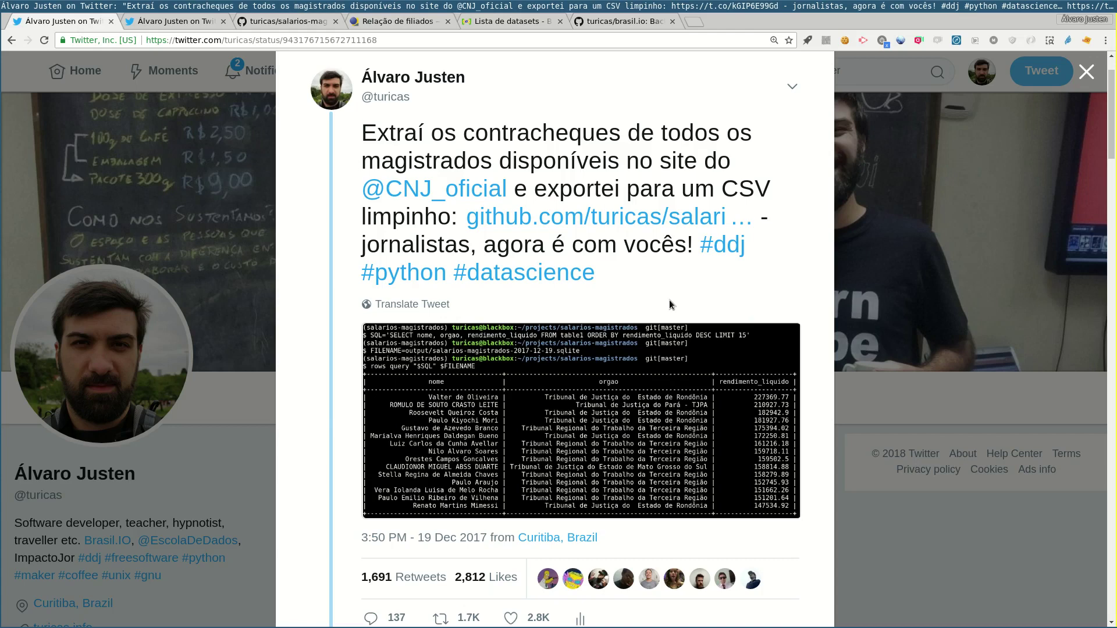
{"action": "scroll", "coordinate": [669, 299], "scroll_direction": "up", "scroll_amount": 1}
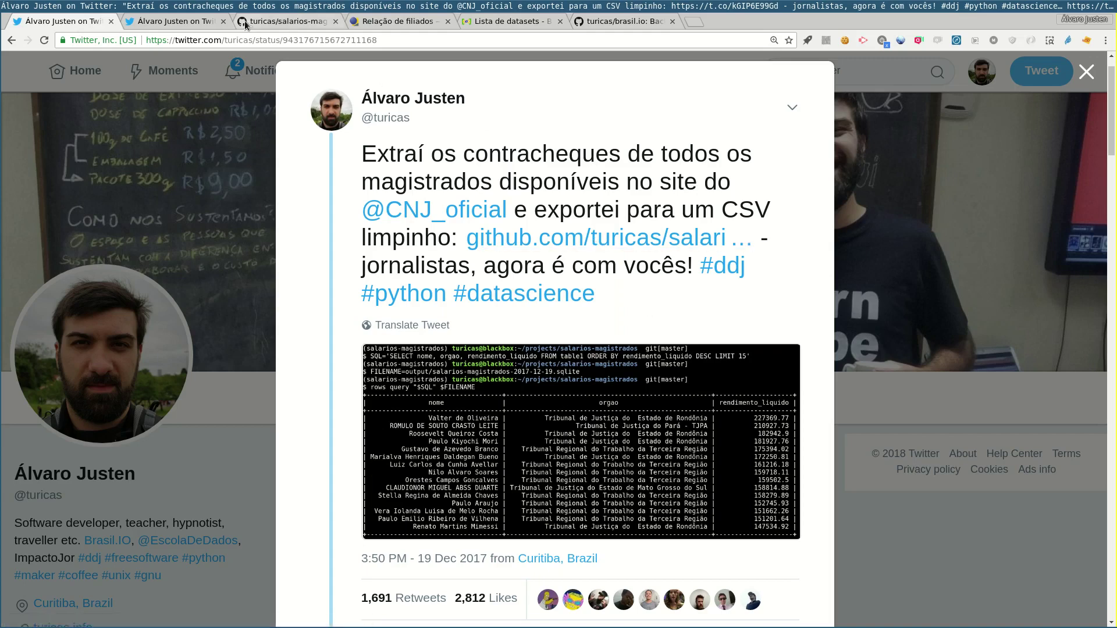
{"action": "key", "text": "ctrl+Tab"}
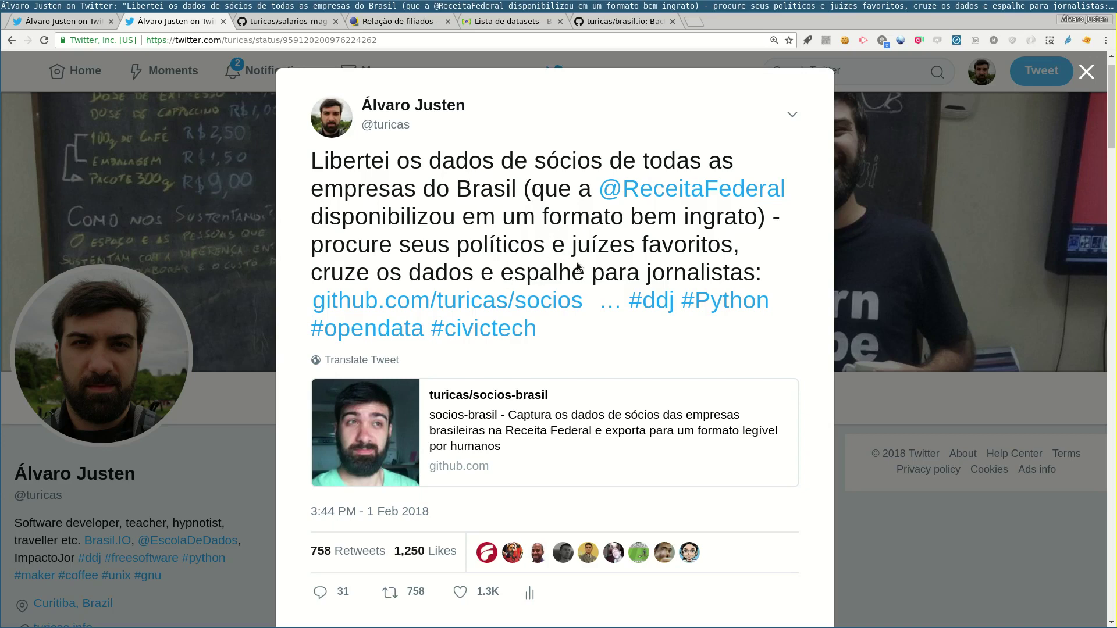
Bring up the salarios-magistrados GitHub repository and look over its file list and README
{"action": "left_click", "coordinate": [304, 23]}
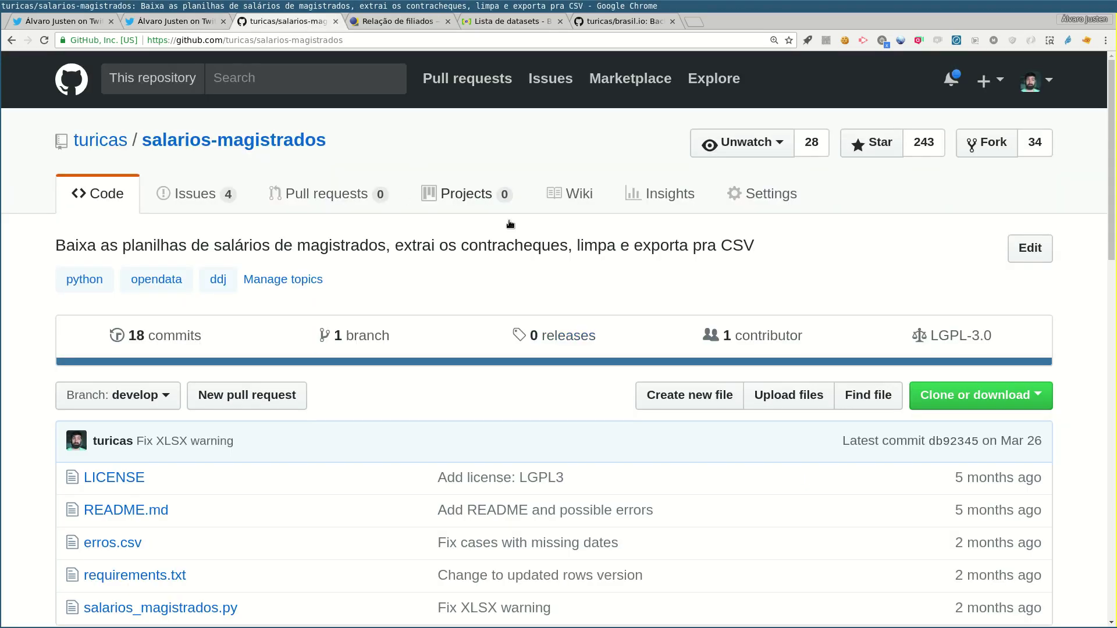
{"action": "scroll", "coordinate": [491, 285], "scroll_direction": "down", "scroll_amount": 8}
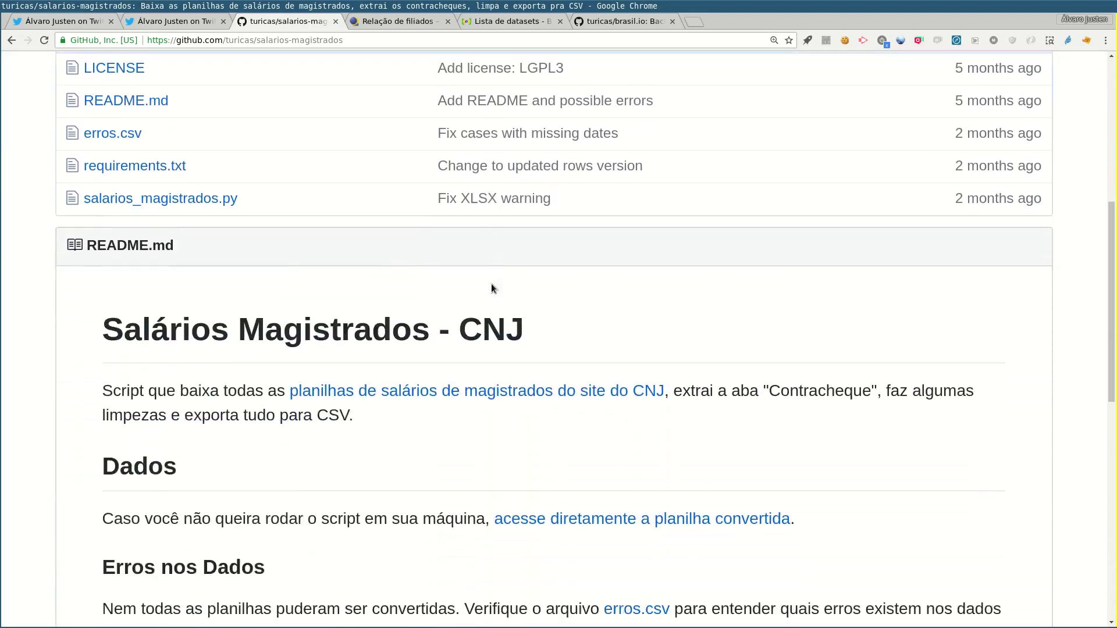
{"action": "scroll", "coordinate": [492, 287], "scroll_direction": "up", "scroll_amount": 2}
{"action": "scroll", "coordinate": [492, 286], "scroll_direction": "up", "scroll_amount": 1}
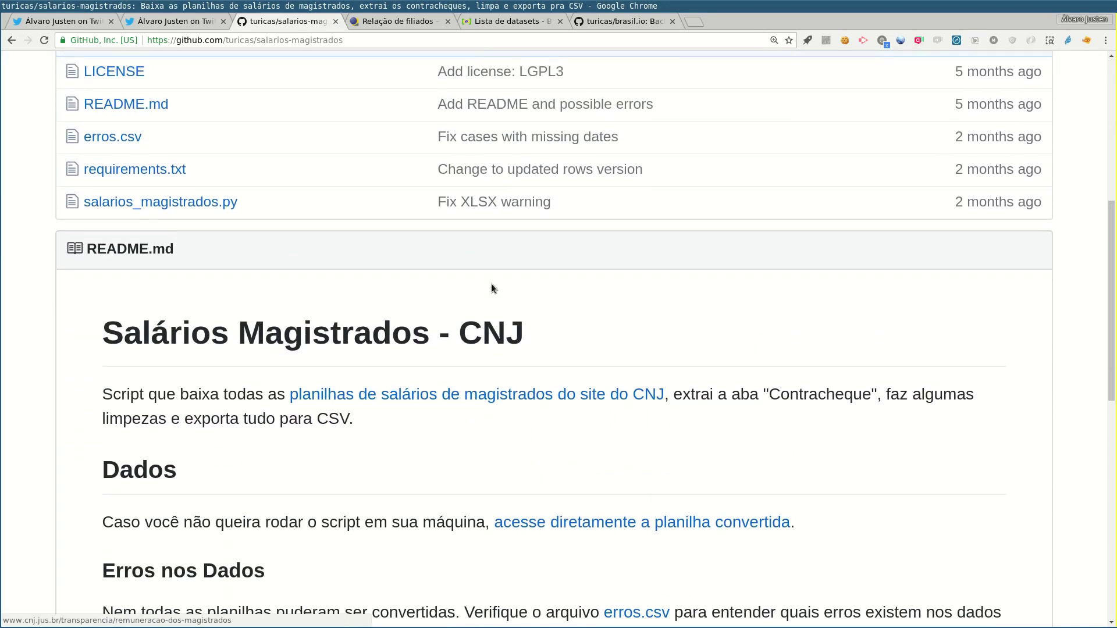
Open the README's link to the CNJ magistrate salary spreadsheets in a separate tab and examine the lists of courts
{"action": "middle_click", "coordinate": [454, 395]}
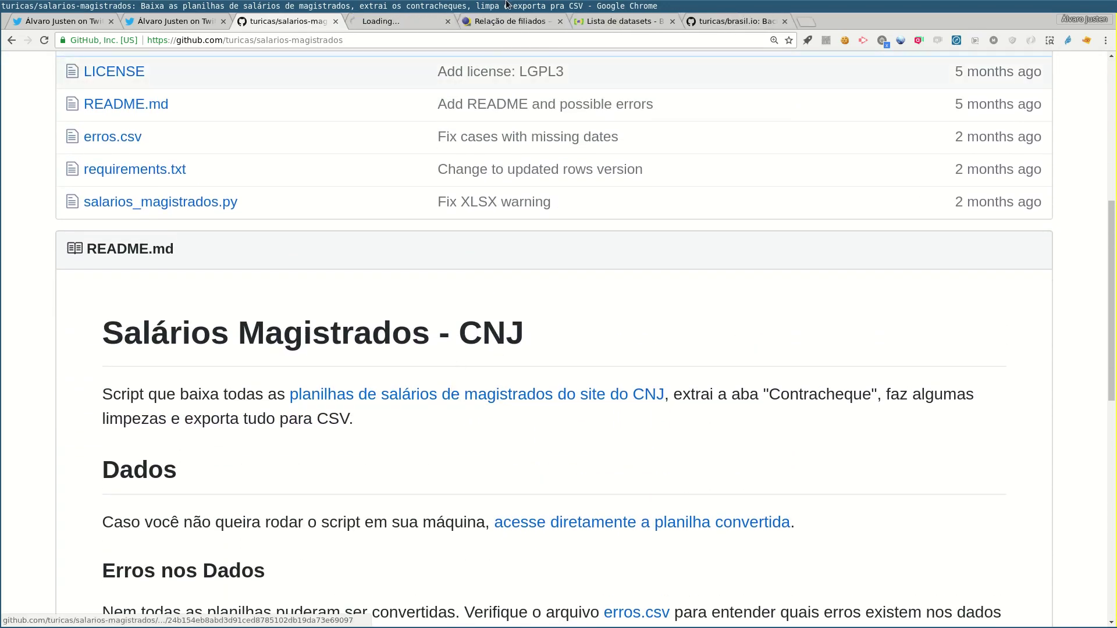
{"action": "left_click", "coordinate": [378, 23]}
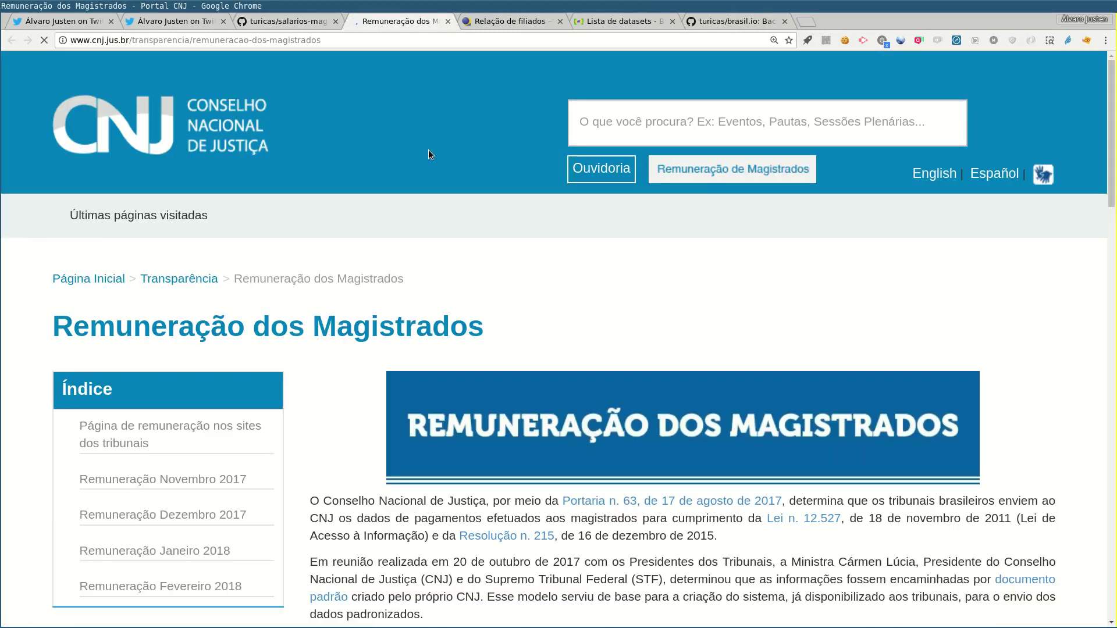
{"action": "scroll", "coordinate": [485, 227], "scroll_direction": "down", "scroll_amount": 3}
{"action": "scroll", "coordinate": [486, 225], "scroll_direction": "down", "scroll_amount": 12}
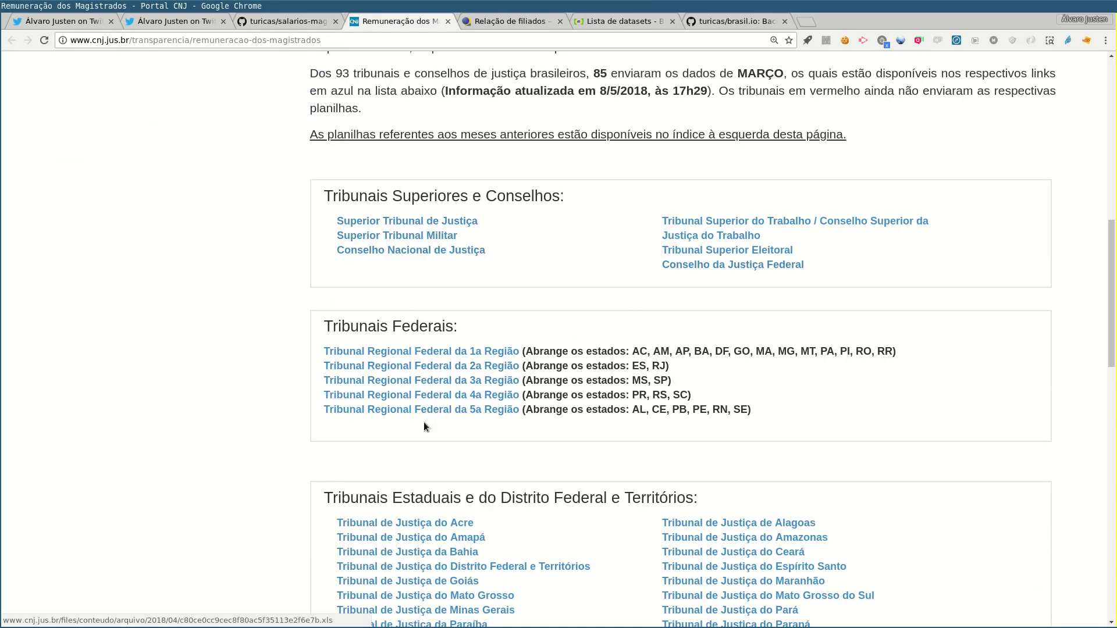
{"action": "scroll", "coordinate": [427, 356], "scroll_direction": "down", "scroll_amount": 5}
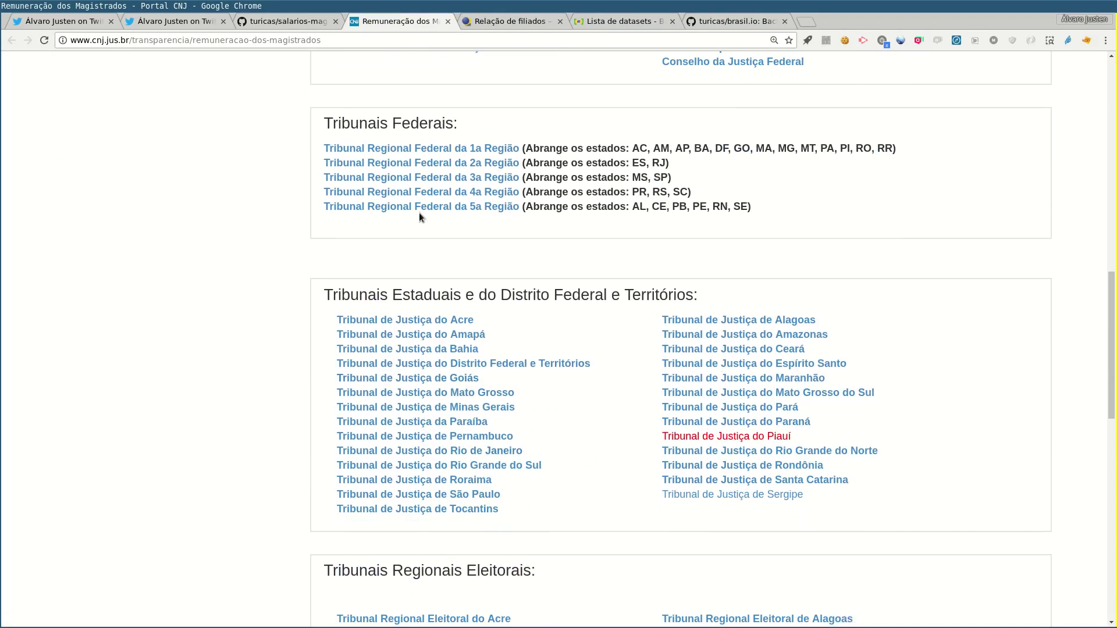
From the repository README, open the converted spreadsheet link and enter the 2018-03-26 folder
{"action": "left_click", "coordinate": [301, 22]}
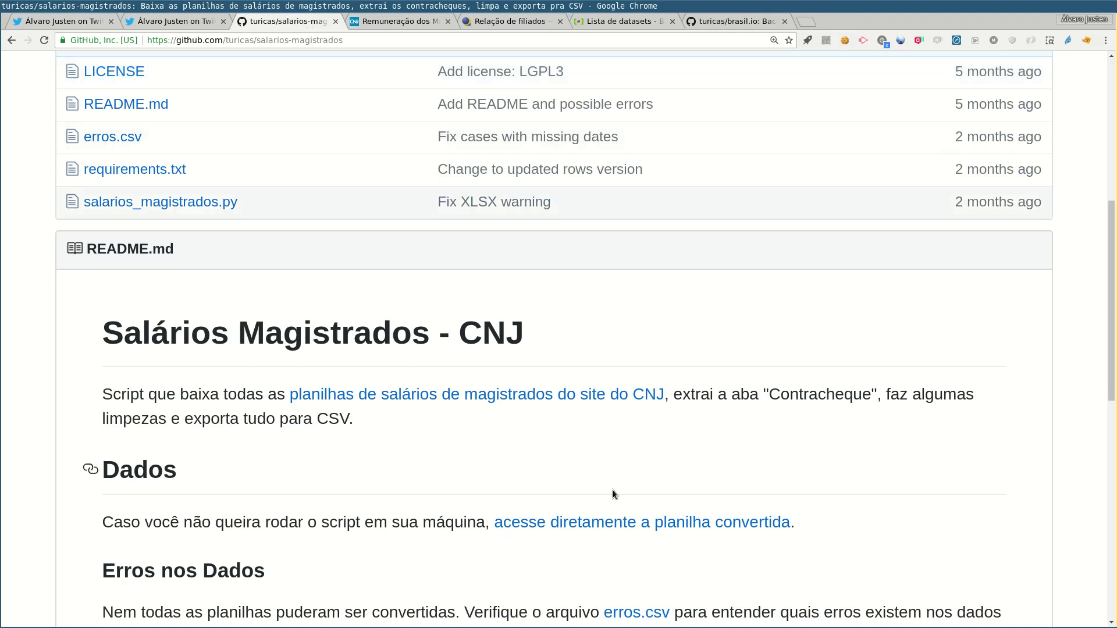
{"action": "left_click", "coordinate": [611, 521]}
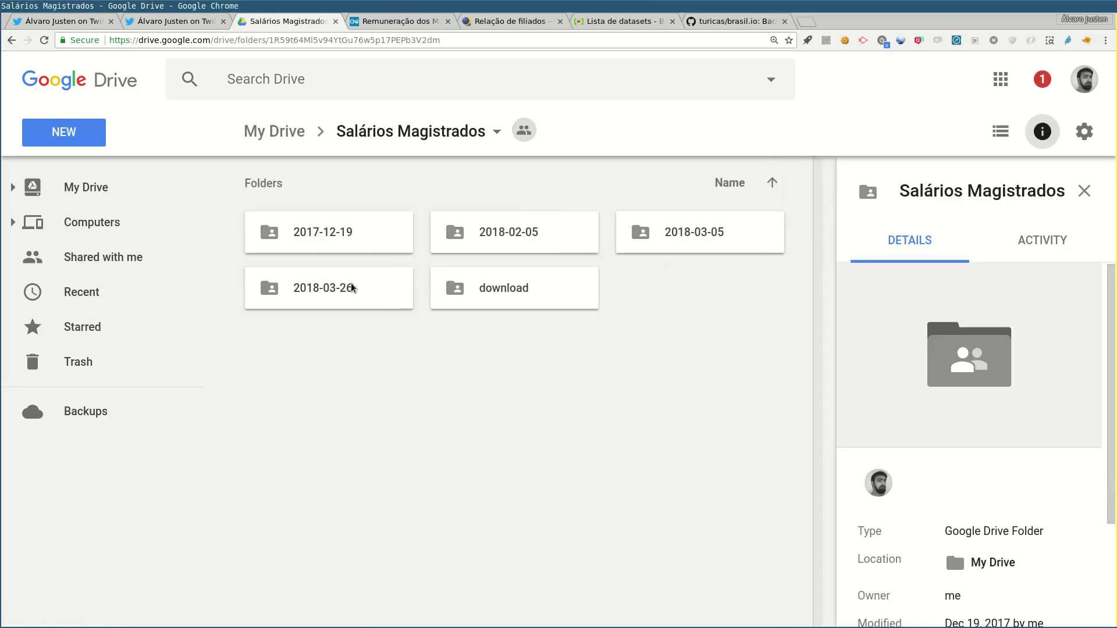
{"action": "double_click", "coordinate": [358, 285]}
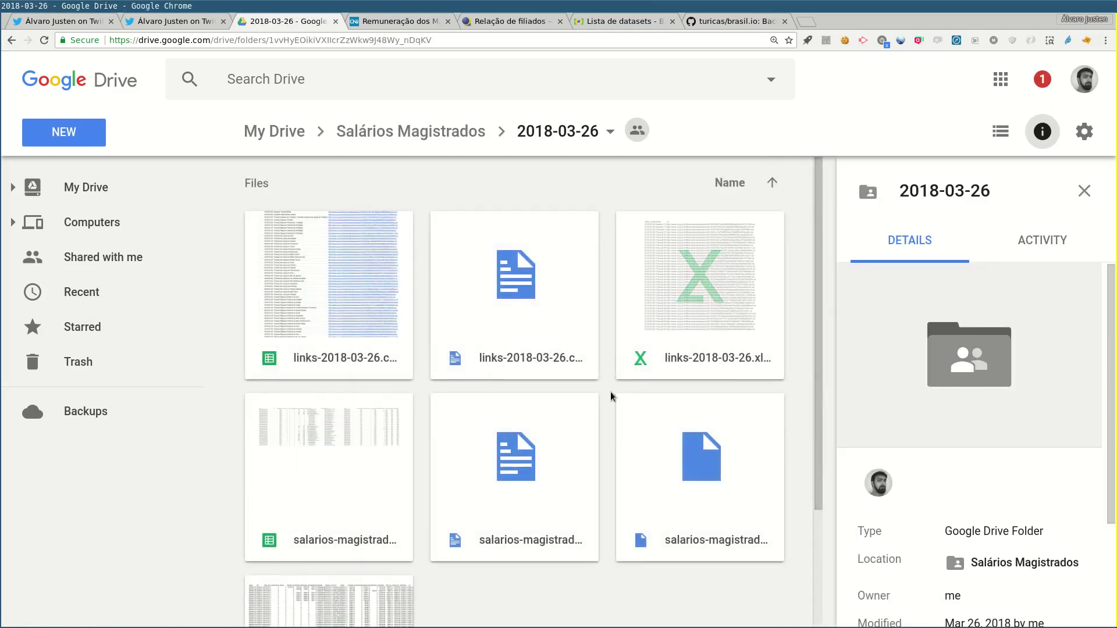
Open the salarios-magistrados-2018-03-26.csv spreadsheet from the folder and look through its salary rows
{"action": "scroll", "coordinate": [605, 396], "scroll_direction": "down", "scroll_amount": 2}
{"action": "double_click", "coordinate": [341, 341]}
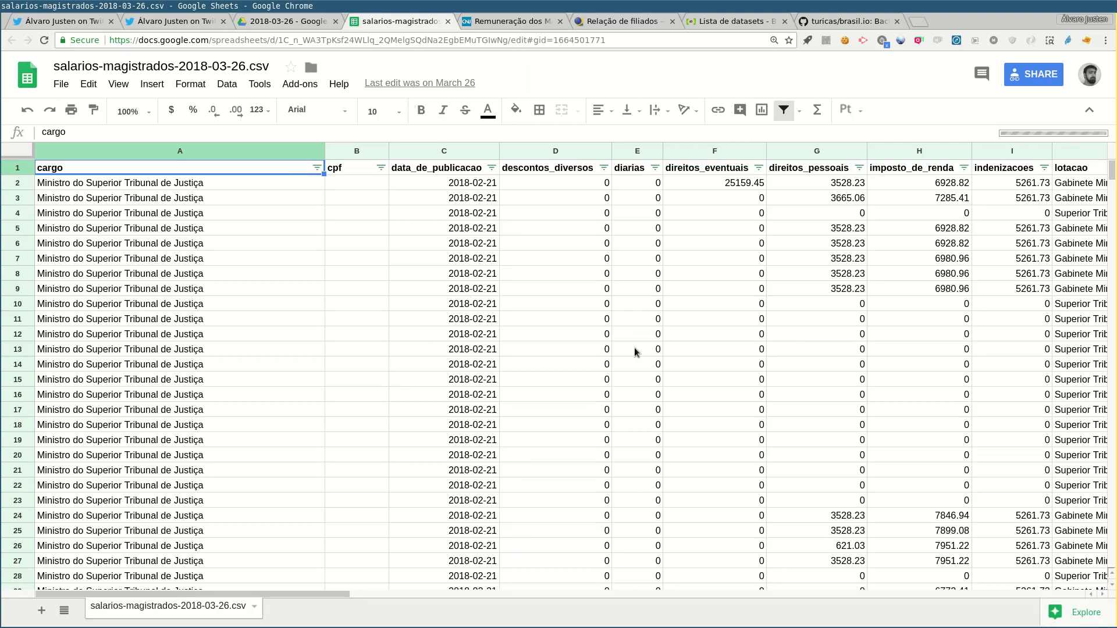
{"action": "scroll", "coordinate": [635, 352], "scroll_direction": "down", "scroll_amount": 20}
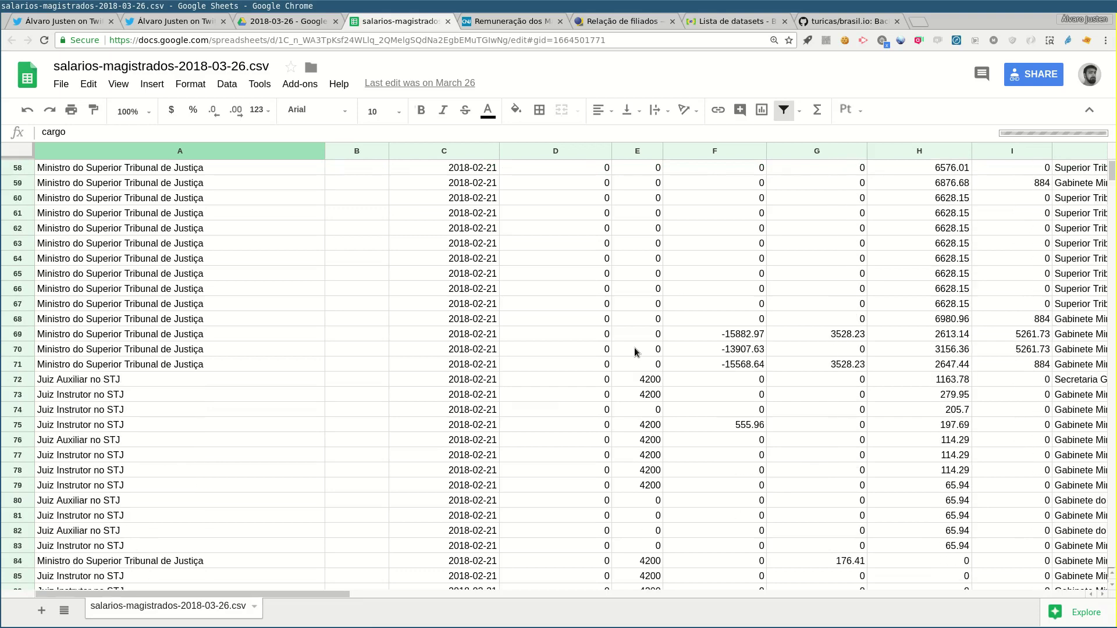
{"action": "scroll", "coordinate": [636, 351], "scroll_direction": "up", "scroll_amount": 17}
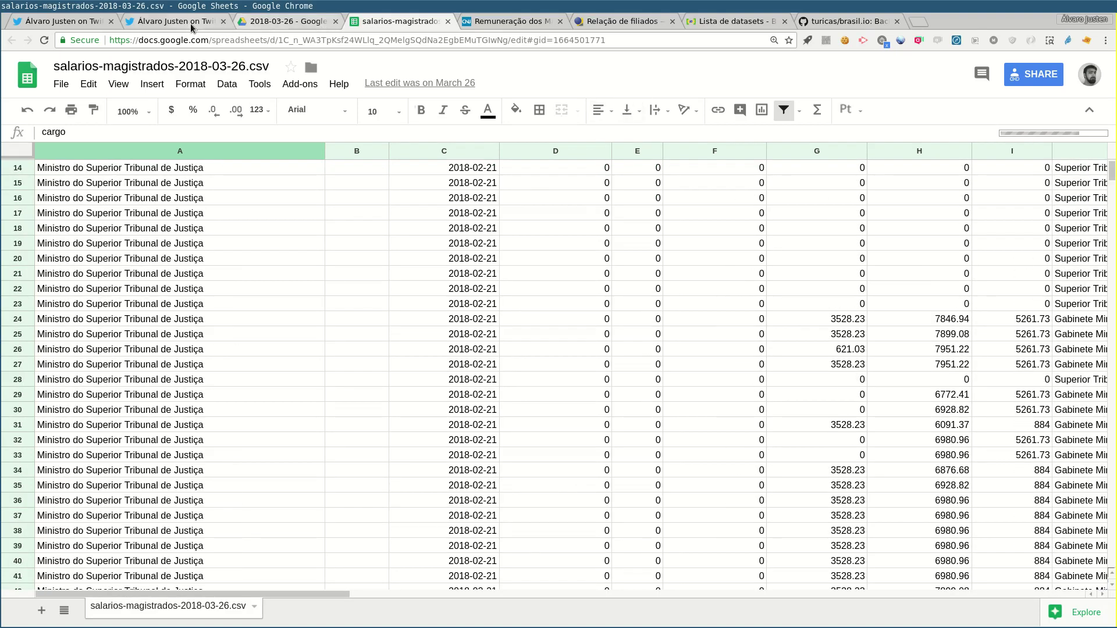
Revisit the company partners tweet and examine the full list of datasets on Brasil.io
{"action": "left_click", "coordinate": [175, 21]}
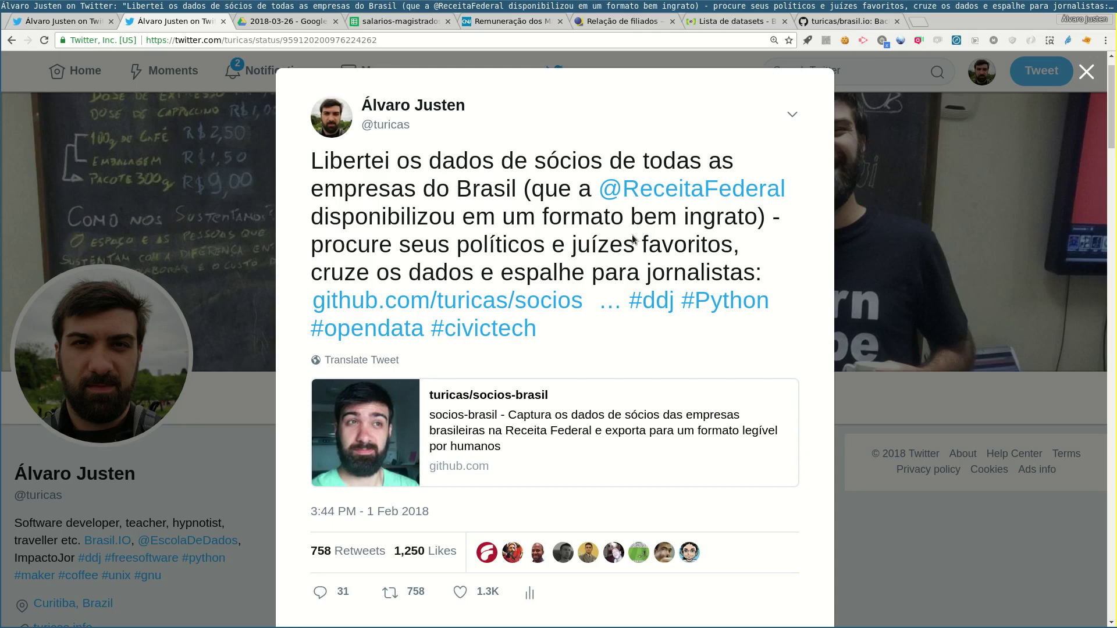
{"action": "left_click", "coordinate": [709, 23]}
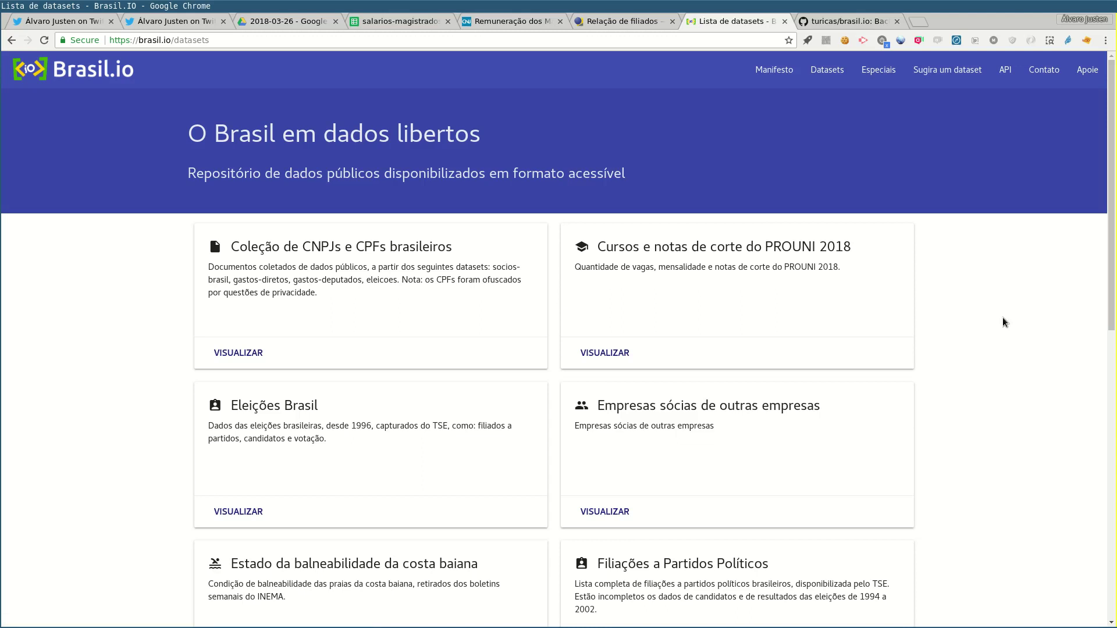
{"action": "scroll", "coordinate": [1004, 317], "scroll_direction": "down", "scroll_amount": 3}
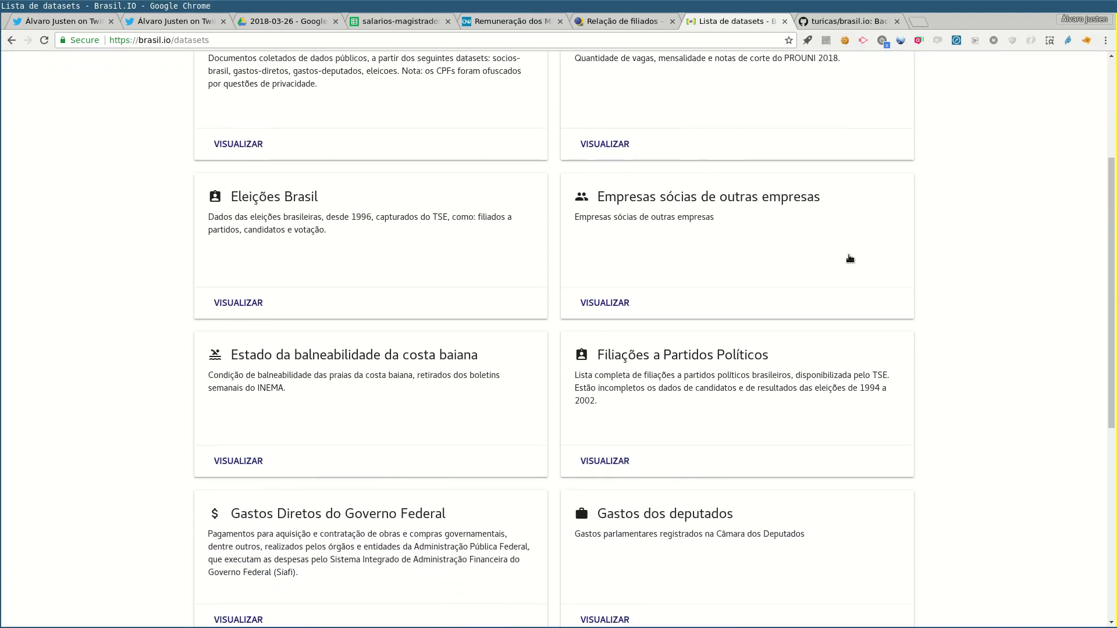
{"action": "scroll", "coordinate": [911, 335], "scroll_direction": "down", "scroll_amount": 6}
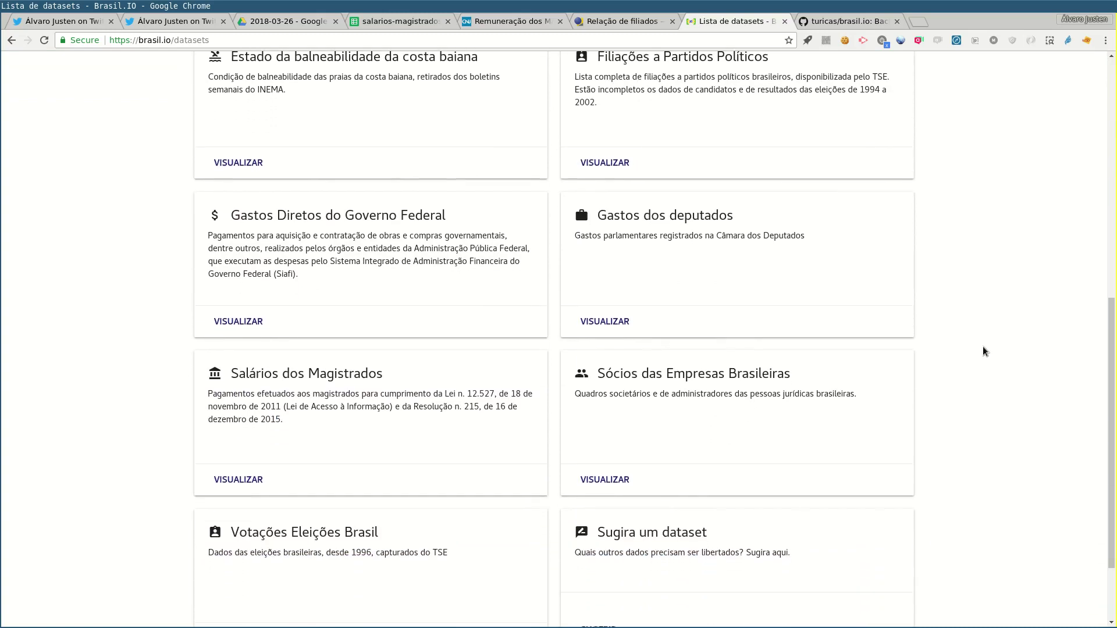
{"action": "scroll", "coordinate": [984, 350], "scroll_direction": "up", "scroll_amount": 1}
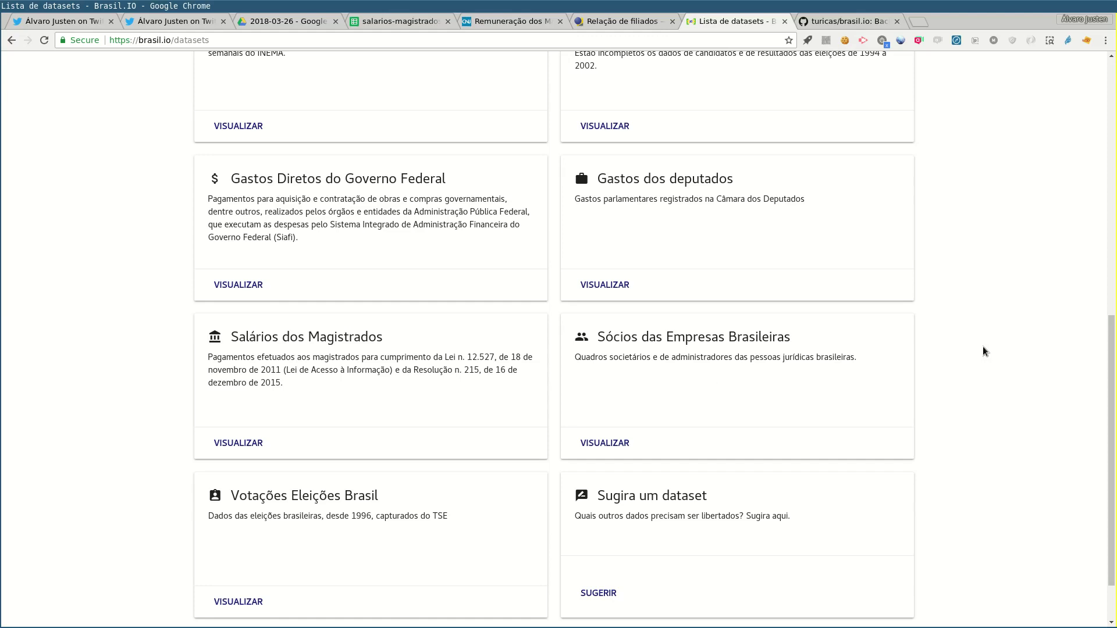
{"action": "scroll", "coordinate": [983, 347], "scroll_direction": "up", "scroll_amount": 9}
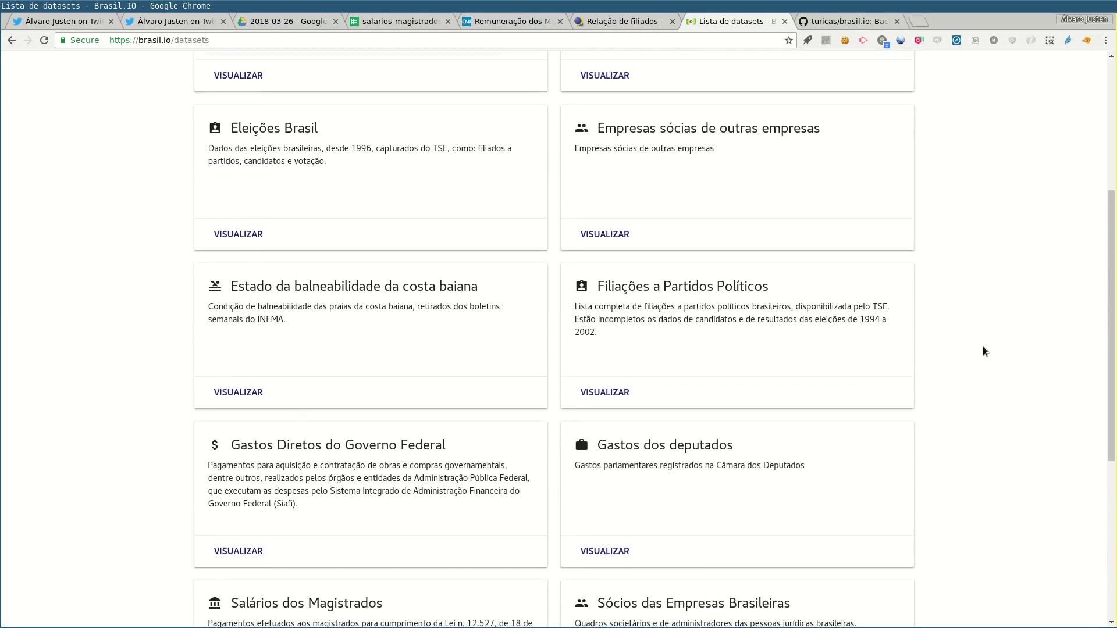
{"action": "scroll", "coordinate": [983, 351], "scroll_direction": "up", "scroll_amount": 1}
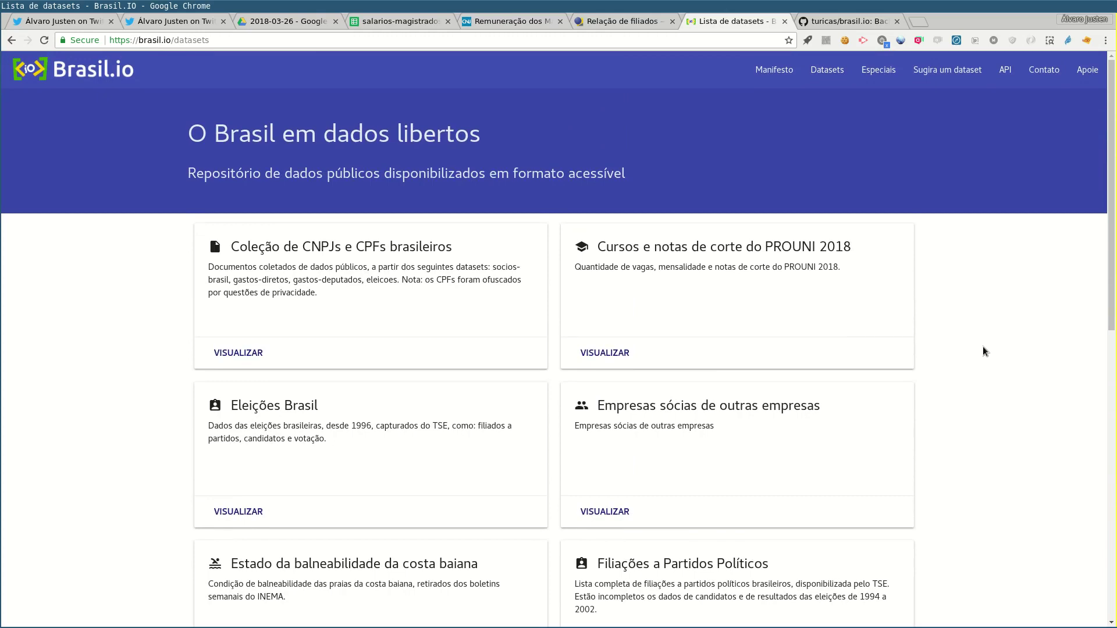
{"action": "scroll", "coordinate": [983, 351], "scroll_direction": "down", "scroll_amount": 8}
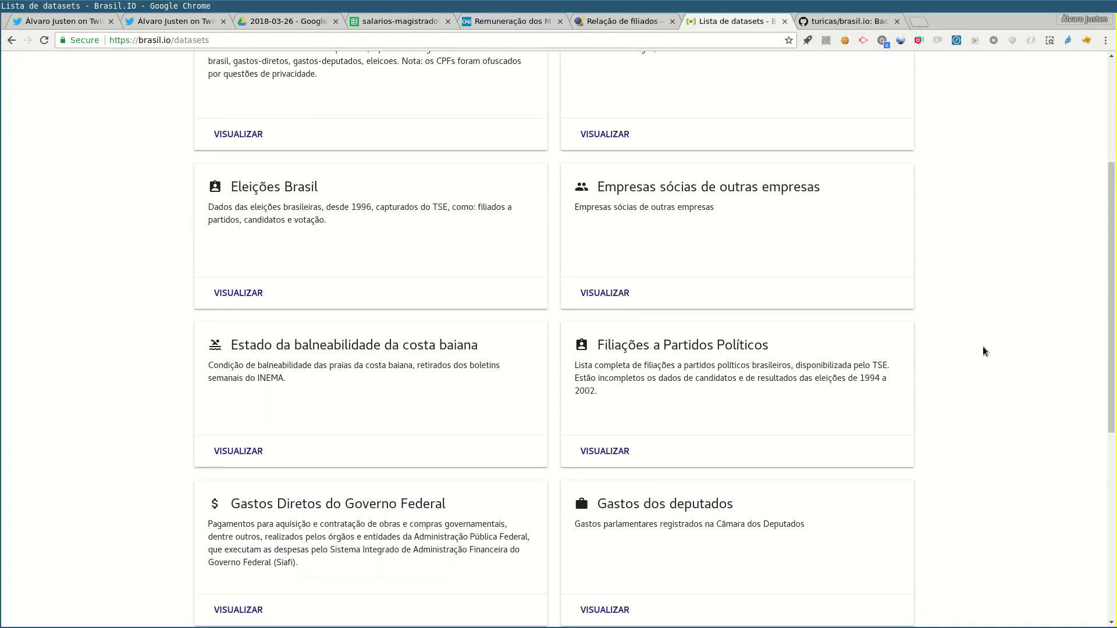
{"action": "scroll", "coordinate": [982, 351], "scroll_direction": "down", "scroll_amount": 10}
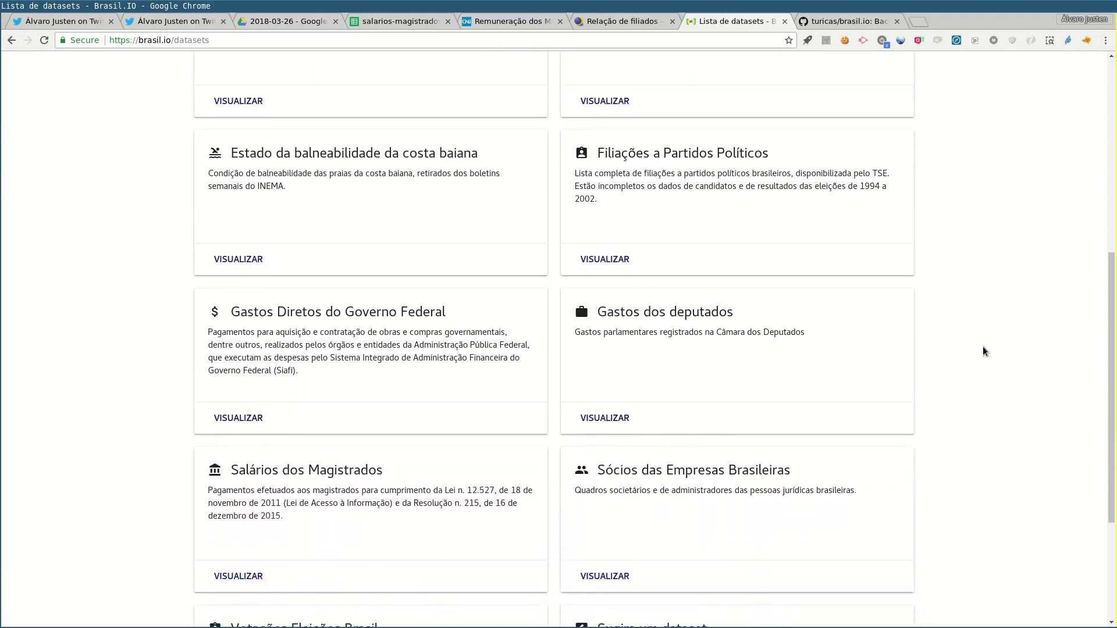
{"action": "scroll", "coordinate": [983, 351], "scroll_direction": "down", "scroll_amount": 2}
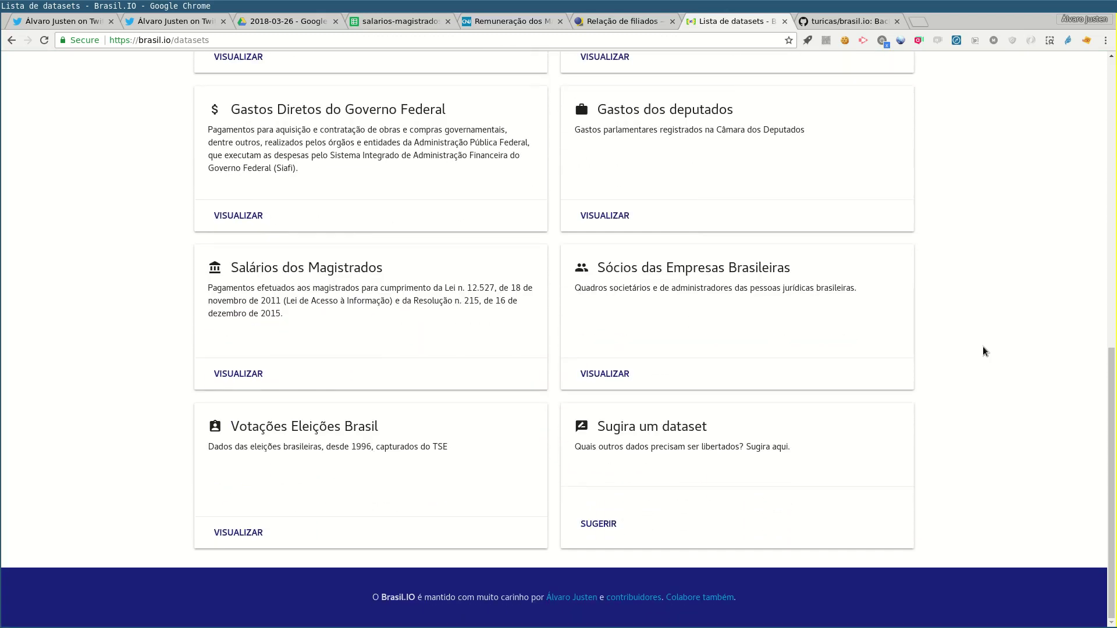
Open the Sócios das Empresas Brasileiras dataset and look over its filters and records
{"action": "left_click", "coordinate": [603, 374]}
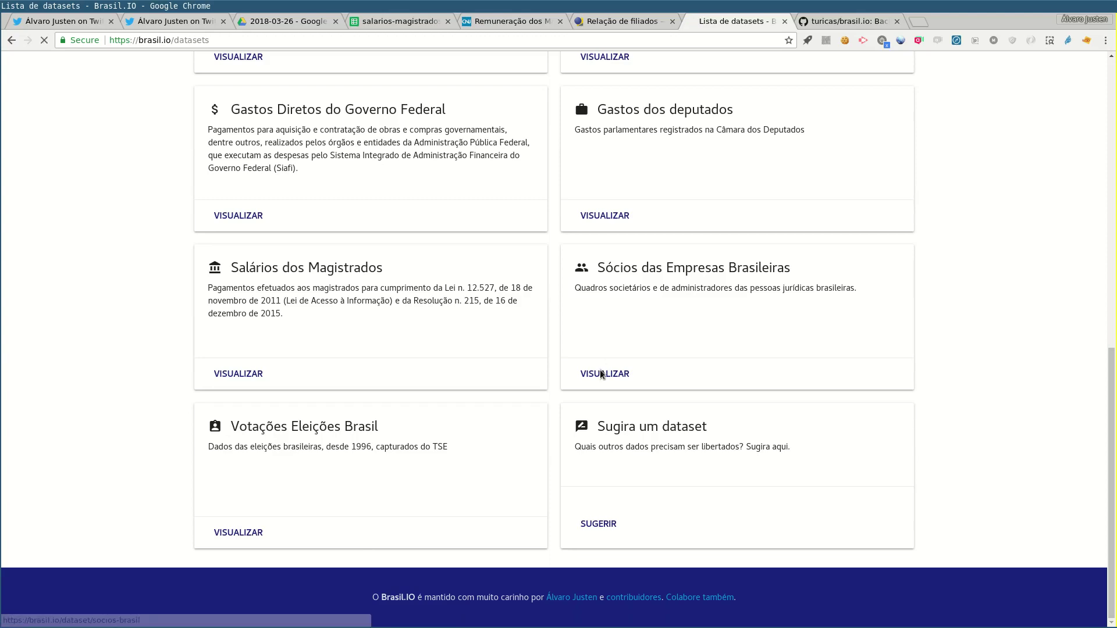
{"action": "scroll", "coordinate": [750, 487], "scroll_direction": "down", "scroll_amount": 3}
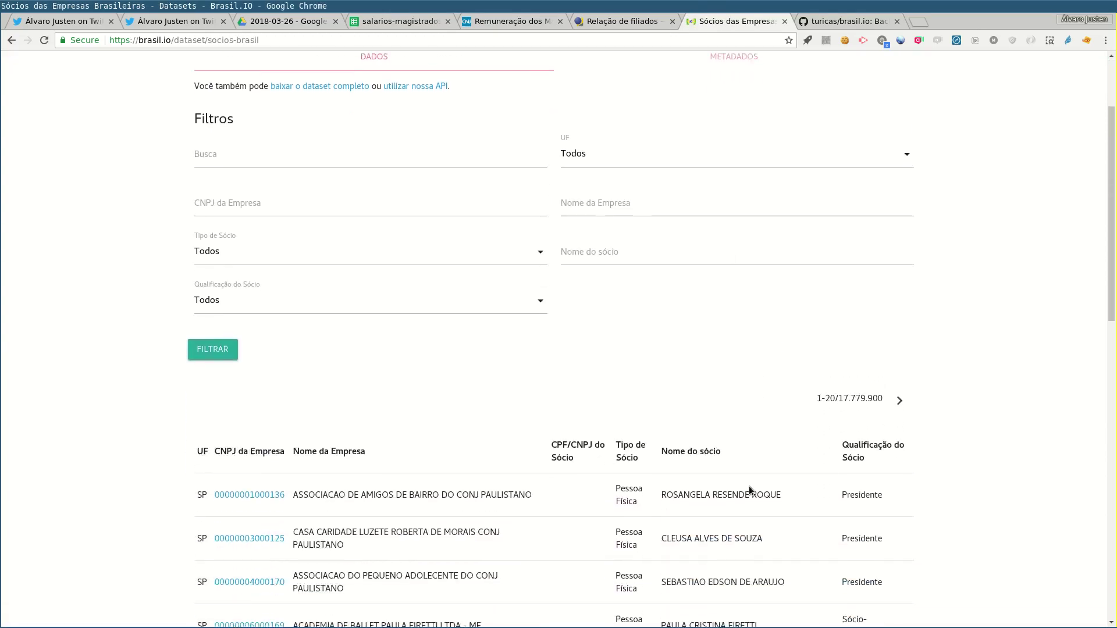
{"action": "scroll", "coordinate": [749, 486], "scroll_direction": "down", "scroll_amount": 4}
{"action": "scroll", "coordinate": [425, 469], "scroll_direction": "up", "scroll_amount": 6}
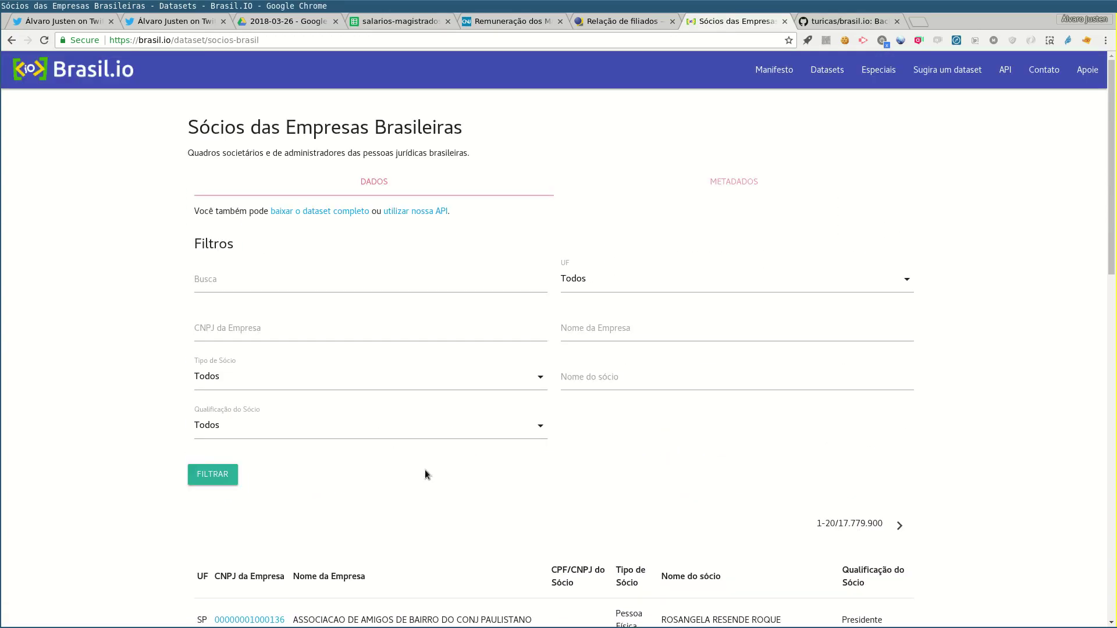
Search the company partners dataset for "odebrecht", review the matches, and return to the unfiltered records
{"action": "left_click", "coordinate": [345, 281]}
{"action": "type", "text": "odebrecht"}
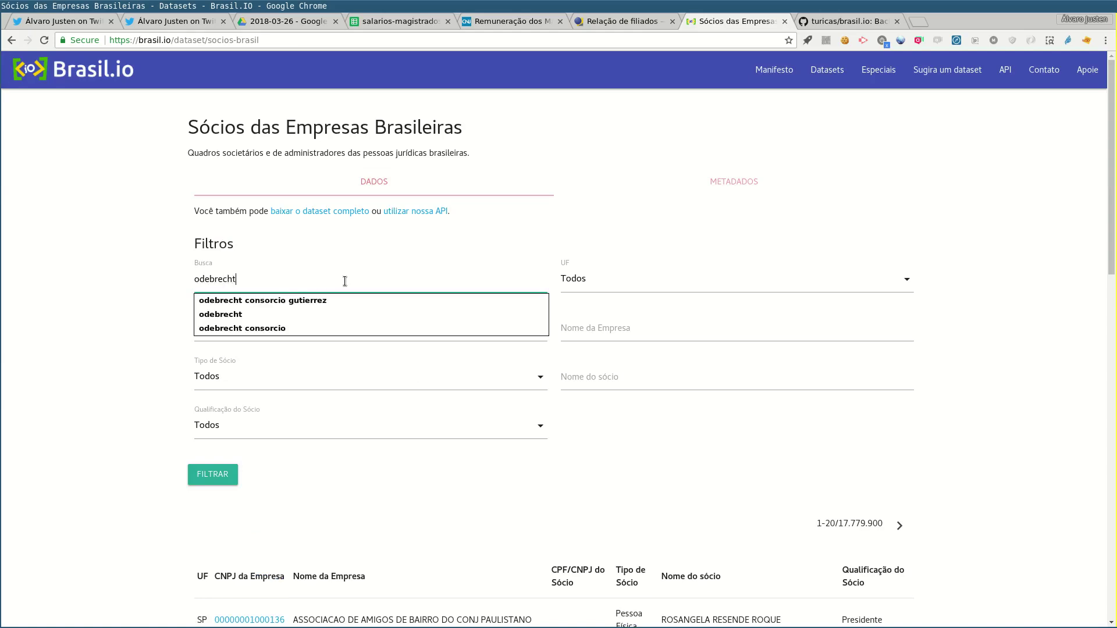
{"action": "key", "text": "Return"}
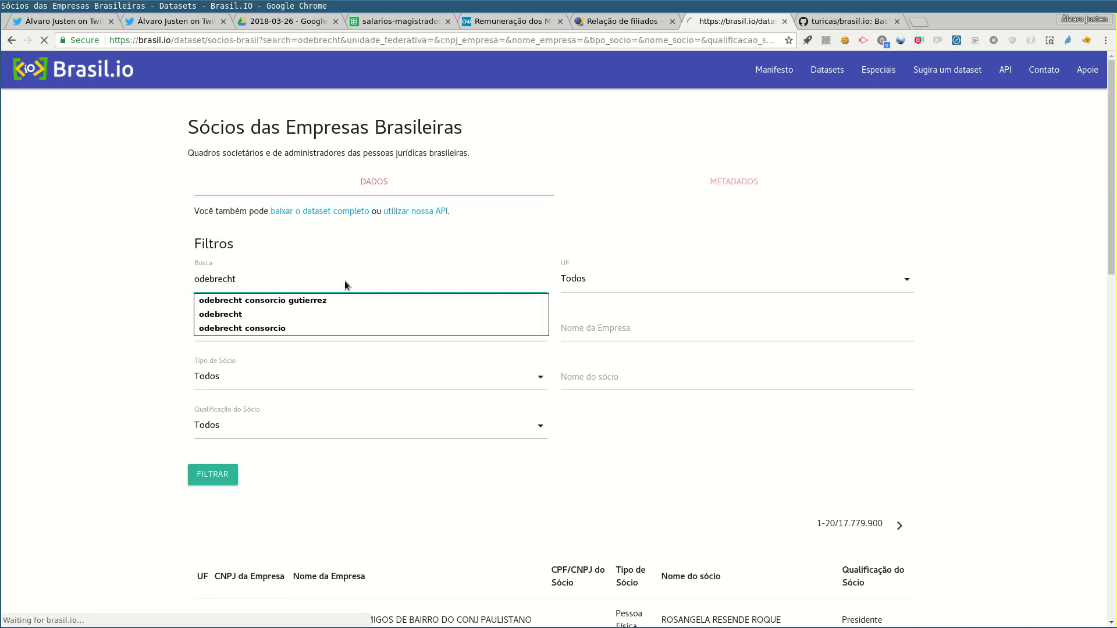
{"action": "scroll", "coordinate": [331, 381], "scroll_direction": "down", "scroll_amount": 5}
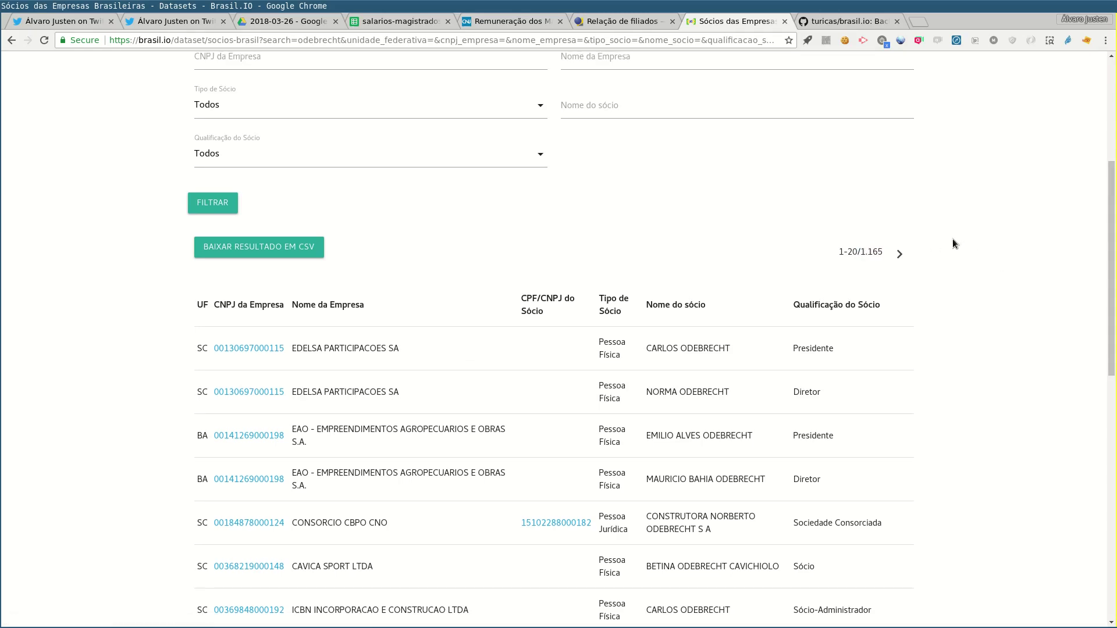
{"action": "scroll", "coordinate": [952, 238], "scroll_direction": "up", "scroll_amount": 5}
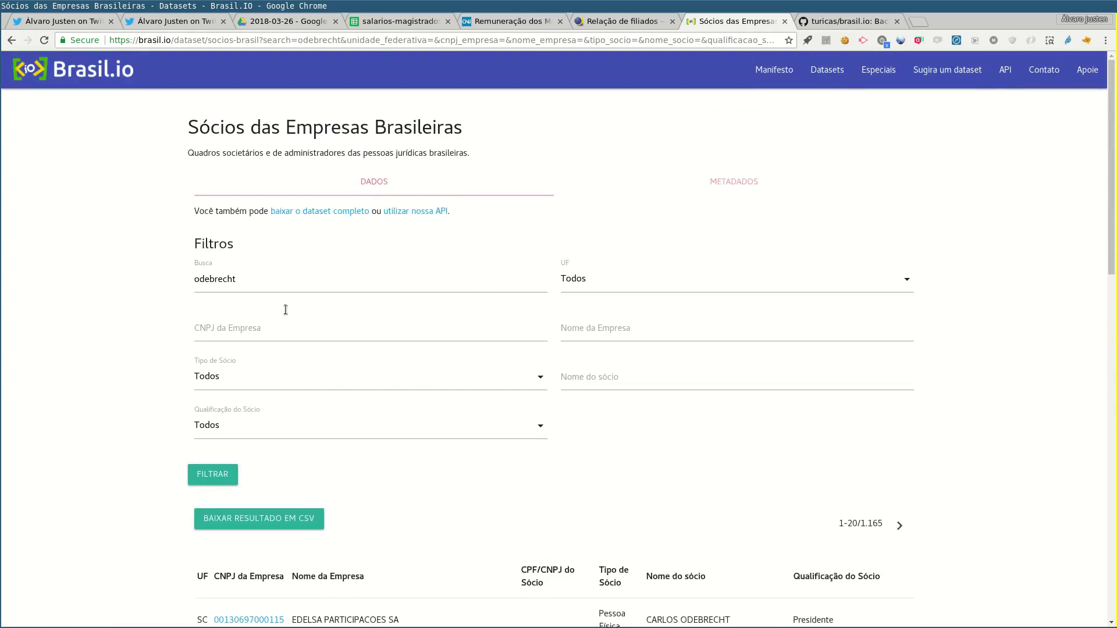
{"action": "left_click", "coordinate": [2, 43]}
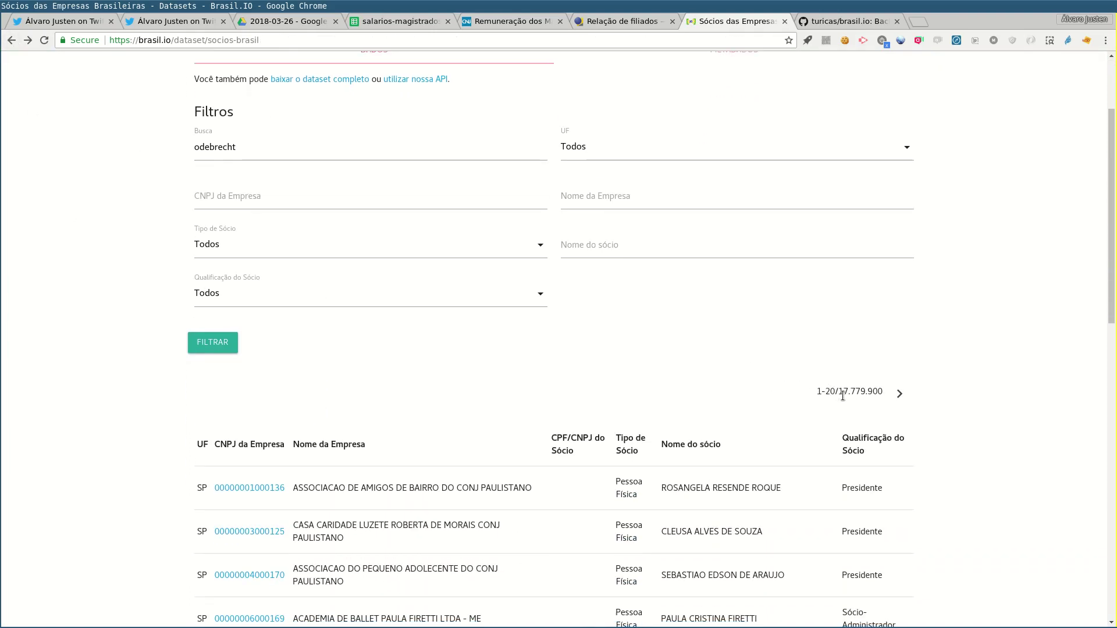
Look over the unfiltered company partner records, view the second page of results, and return to the first page
{"action": "left_click_drag", "start_coordinate": [839, 395], "coordinate": [884, 394]}
{"action": "left_click", "coordinate": [1014, 423]}
{"action": "scroll", "coordinate": [1014, 423], "scroll_direction": "down", "scroll_amount": 5}
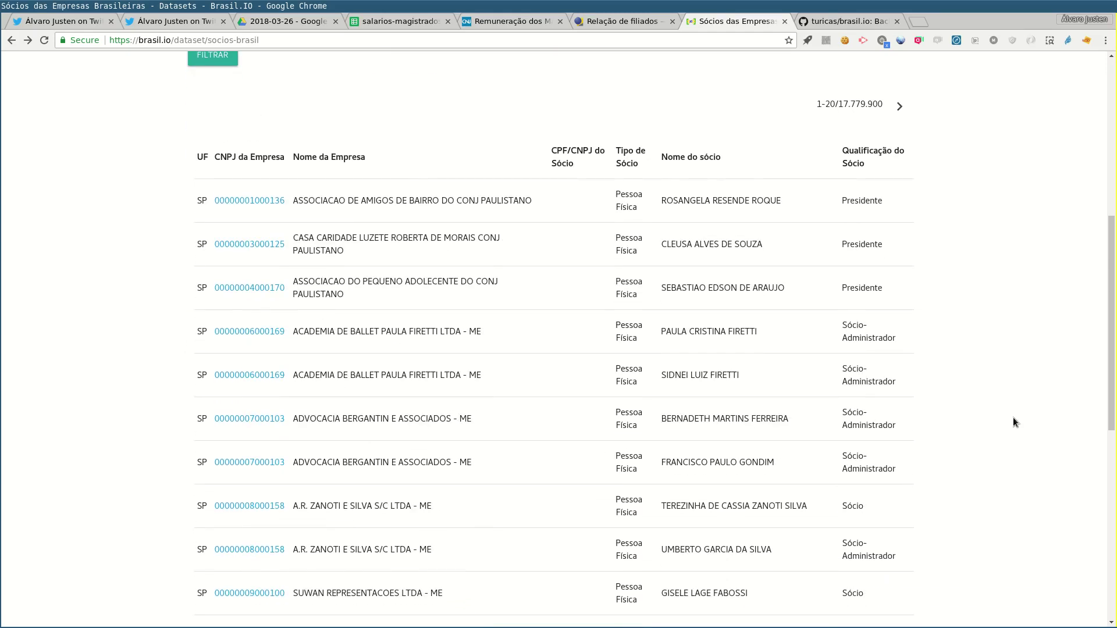
{"action": "left_click", "coordinate": [900, 106]}
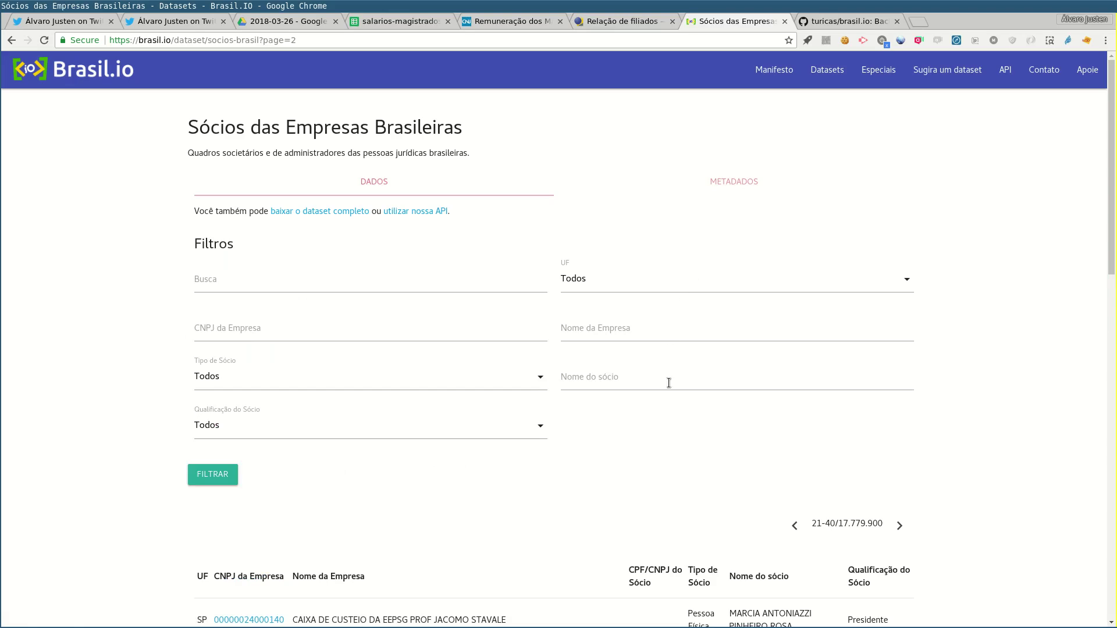
{"action": "left_click", "coordinate": [11, 40]}
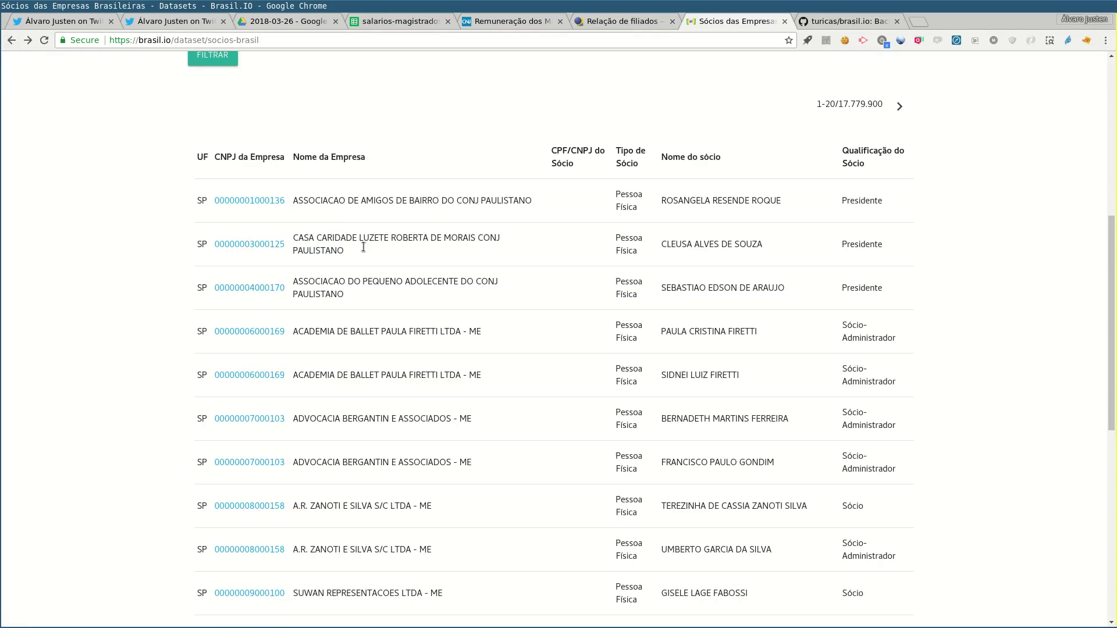
Filter the company partners by the search term "odebrecht" and UF SP, and look through the matching records
{"action": "scroll", "coordinate": [491, 317], "scroll_direction": "up", "scroll_amount": 10}
{"action": "left_click", "coordinate": [782, 280]}
{"action": "scroll", "coordinate": [669, 408], "scroll_direction": "down", "scroll_amount": 4}
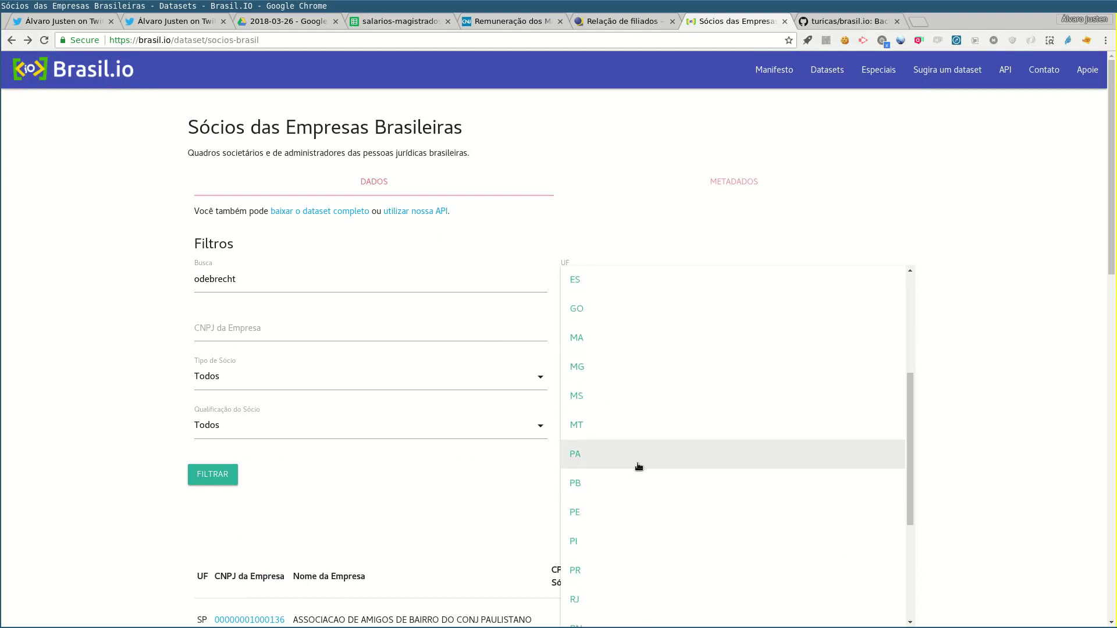
{"action": "scroll", "coordinate": [634, 547], "scroll_direction": "down", "scroll_amount": 4}
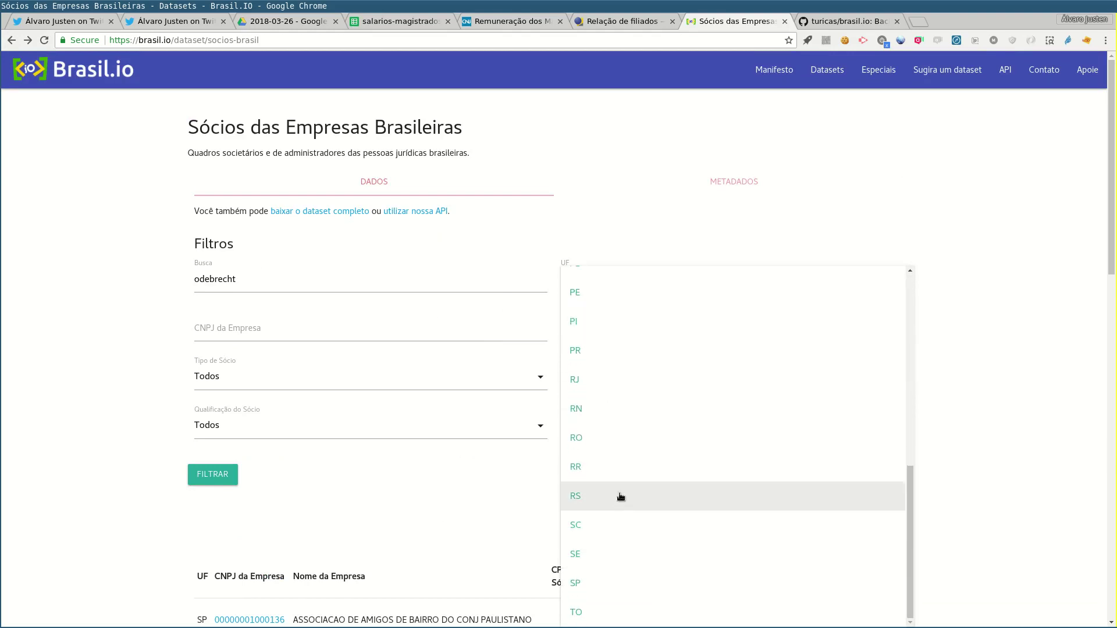
{"action": "scroll", "coordinate": [657, 495], "scroll_direction": "down", "scroll_amount": 1}
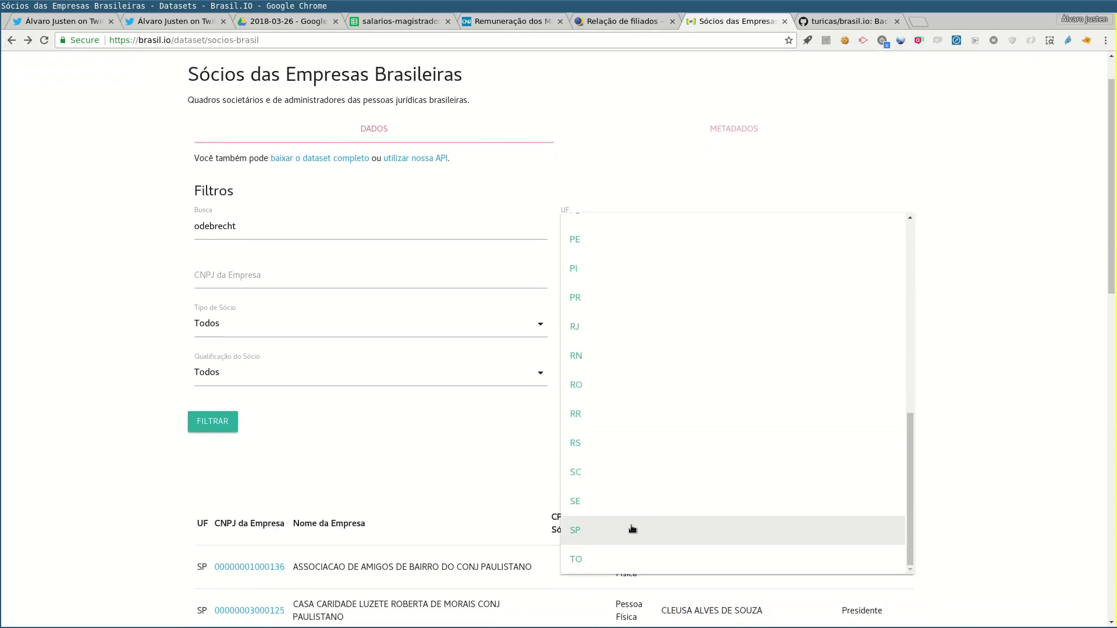
{"action": "left_click", "coordinate": [633, 529]}
{"action": "left_click", "coordinate": [219, 421]}
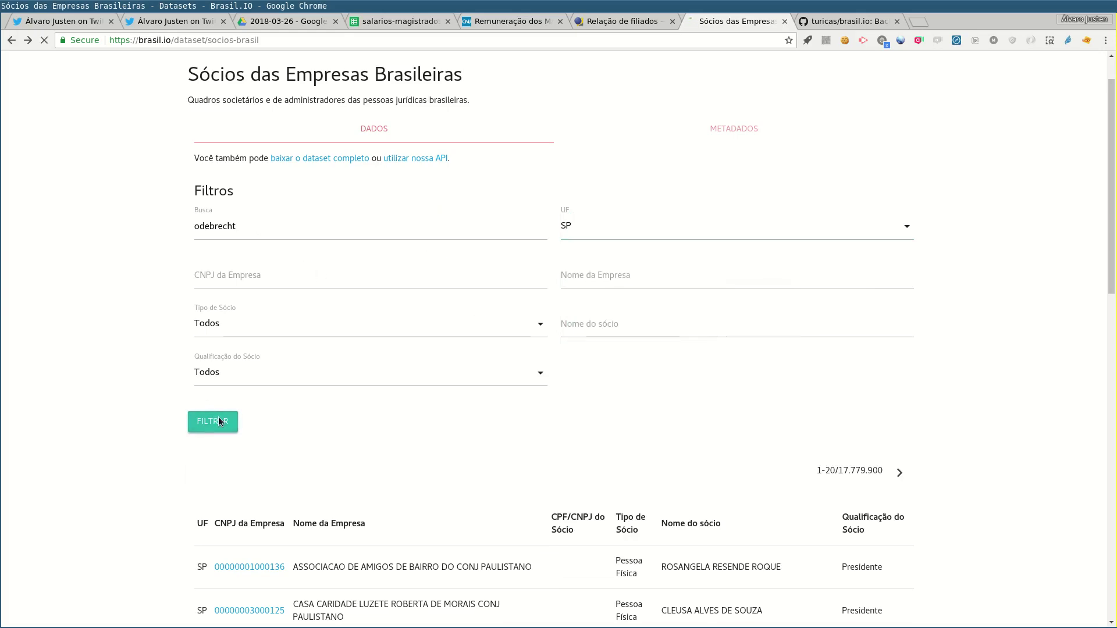
{"action": "scroll", "coordinate": [487, 392], "scroll_direction": "down", "scroll_amount": 5}
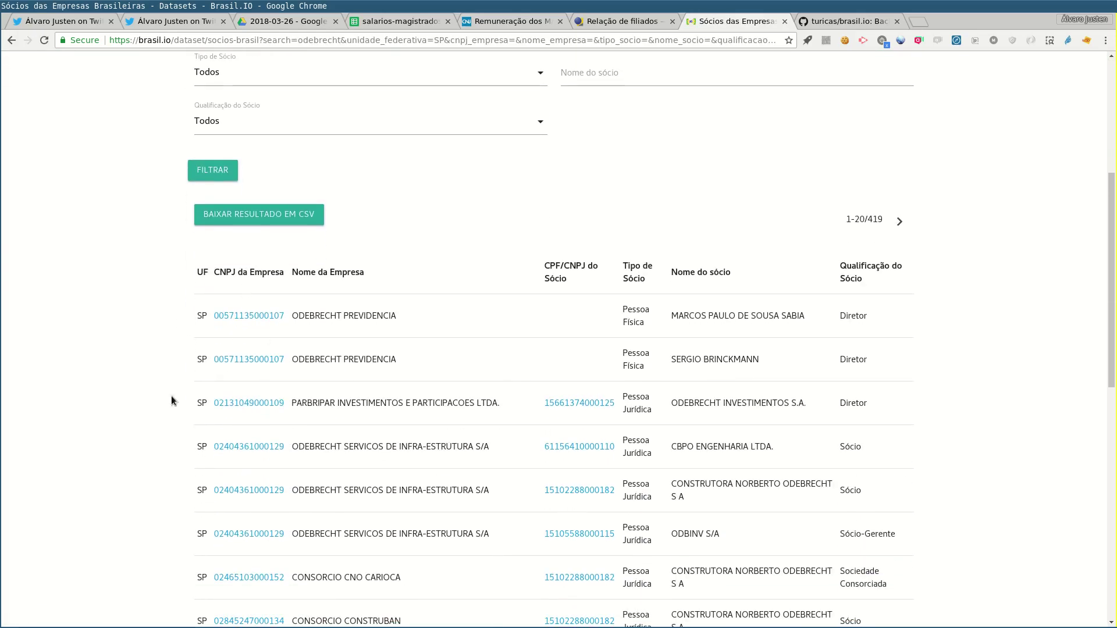
{"action": "scroll", "coordinate": [548, 242], "scroll_direction": "down", "scroll_amount": 1}
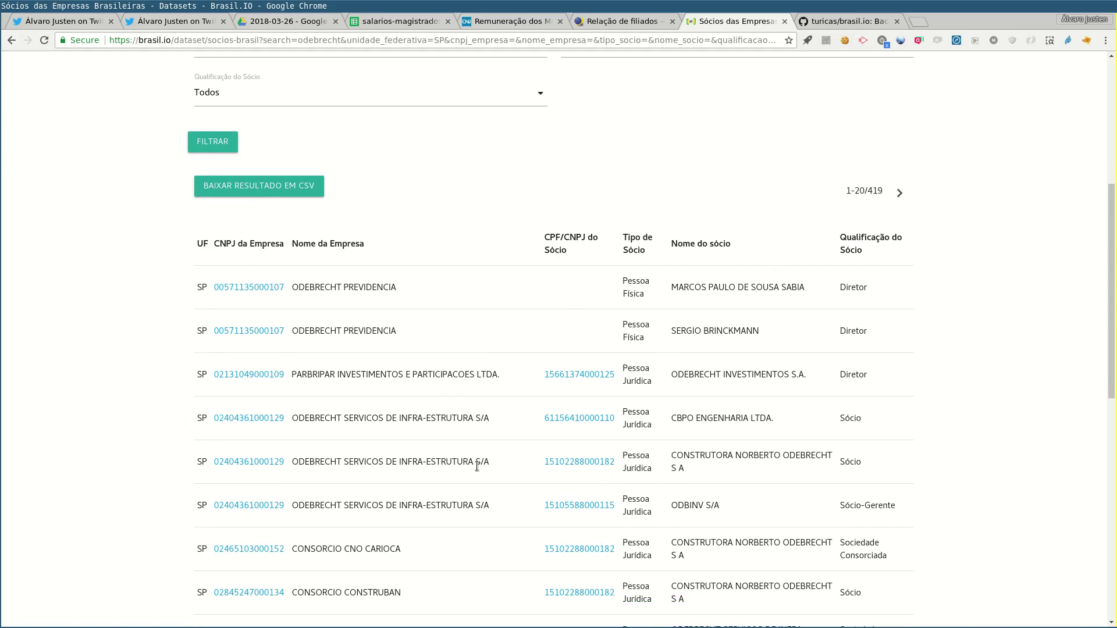
{"action": "scroll", "coordinate": [477, 466], "scroll_direction": "down", "scroll_amount": 3}
{"action": "scroll", "coordinate": [476, 466], "scroll_direction": "up", "scroll_amount": 9}
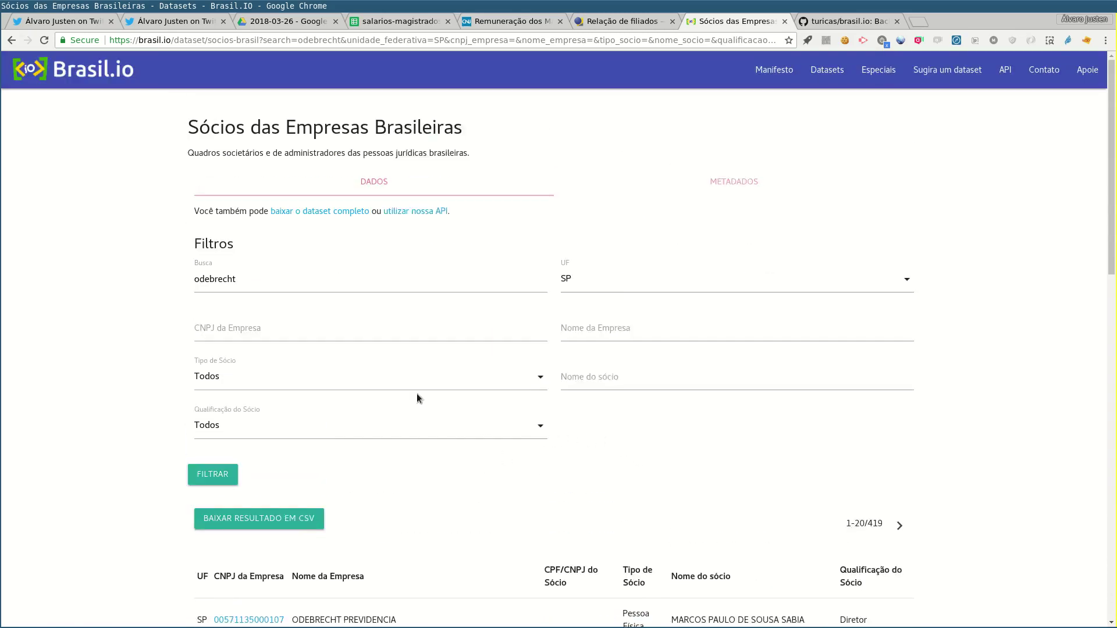
Return to the list of datasets and open Estado da balneabilidade da costa baiana to view its records
{"action": "left_click", "coordinate": [12, 40]}
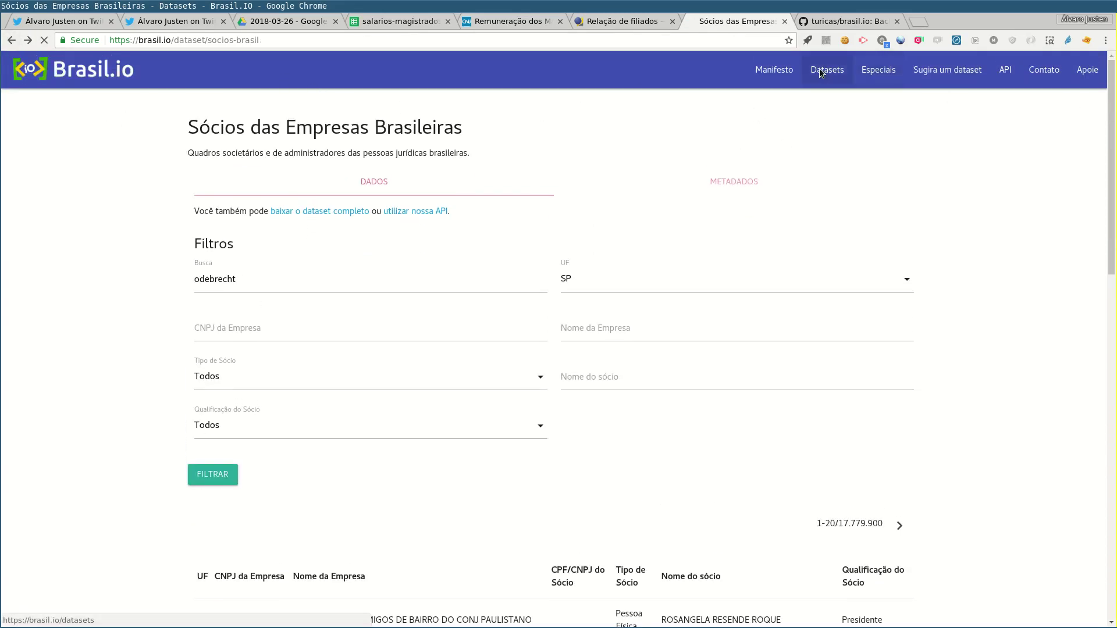
{"action": "left_click", "coordinate": [820, 71]}
{"action": "scroll", "coordinate": [756, 349], "scroll_direction": "down", "scroll_amount": 3}
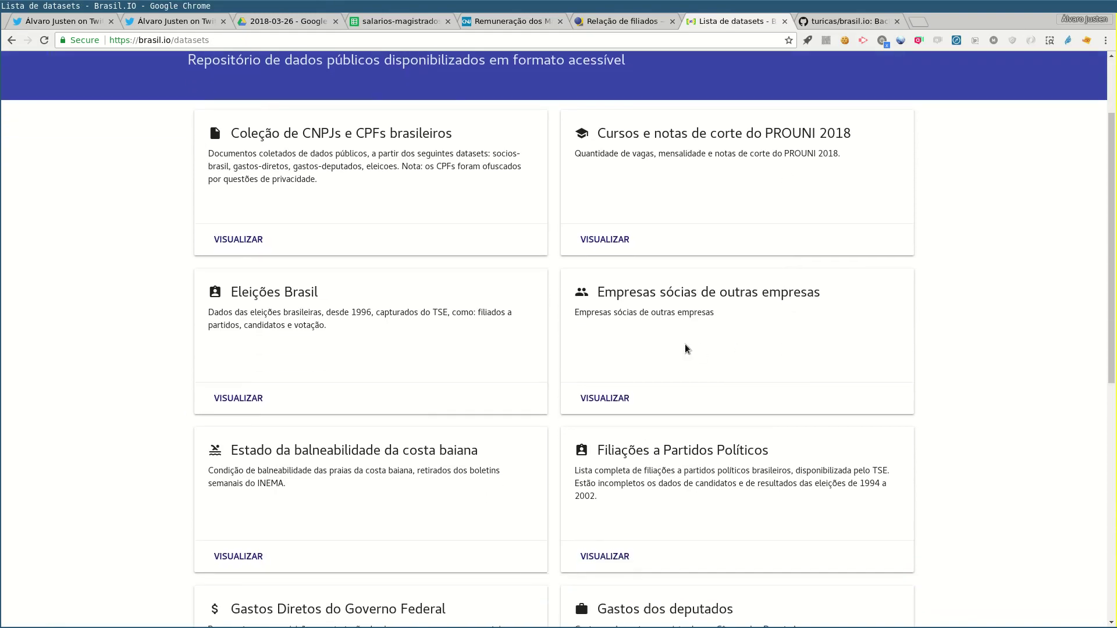
{"action": "scroll", "coordinate": [422, 355], "scroll_direction": "down", "scroll_amount": 2}
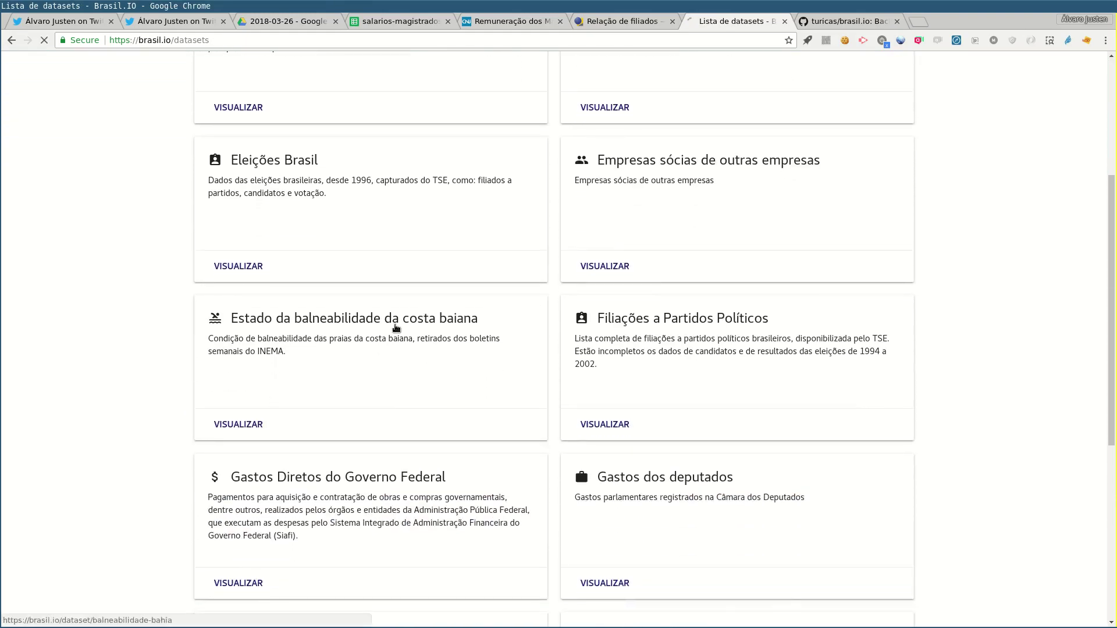
{"action": "left_click", "coordinate": [257, 426]}
{"action": "scroll", "coordinate": [753, 372], "scroll_direction": "down", "scroll_amount": 5}
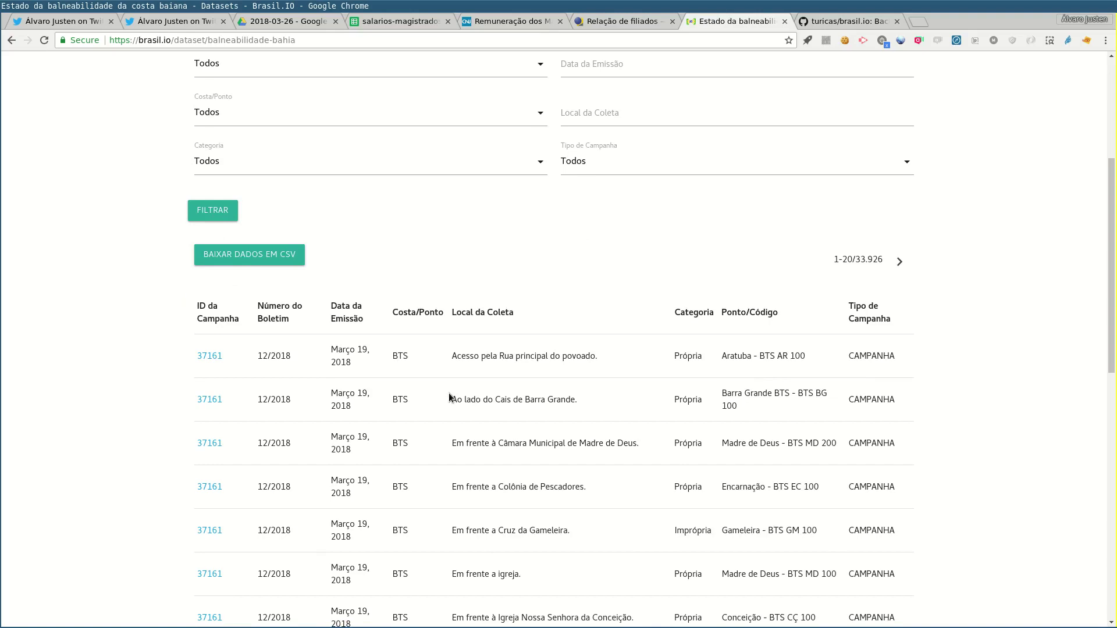
Search the beach water quality dataset for "piatã" and check the number of matching records
{"action": "scroll", "coordinate": [487, 502], "scroll_direction": "up", "scroll_amount": 4}
{"action": "left_click", "coordinate": [374, 219]}
{"action": "type", "text": "piatã"}
{"action": "key", "text": "Return"}
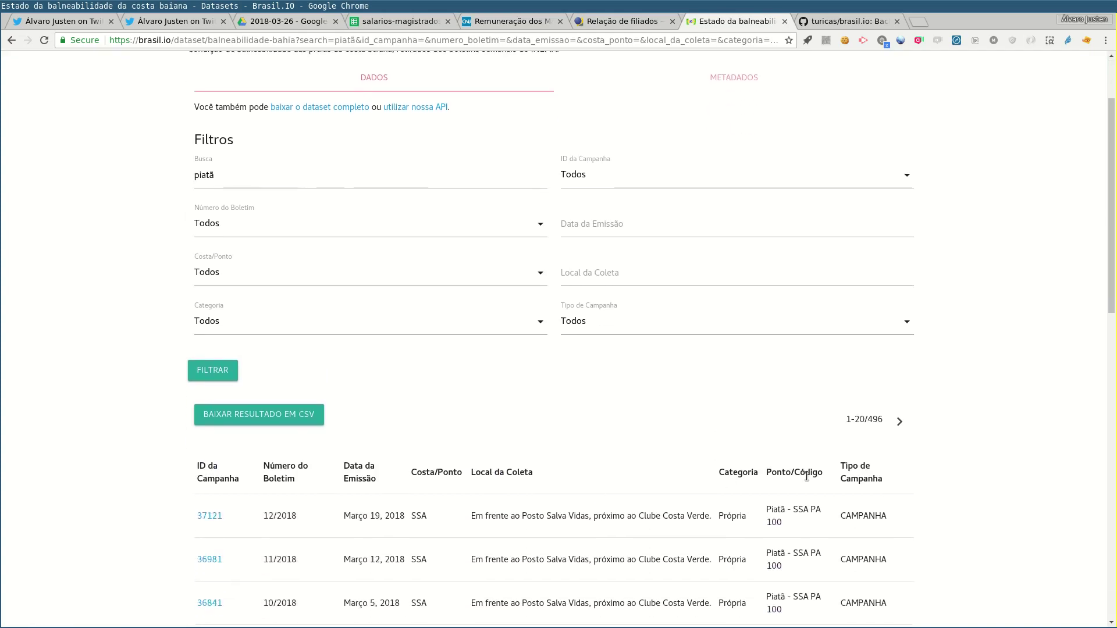
{"action": "left_click_drag", "start_coordinate": [869, 420], "coordinate": [881, 420]}
{"action": "left_click", "coordinate": [982, 362]}
Check the Costa/Ponto options, narrow the "piatã" results to the category Imprópria, and review the matching records
{"action": "left_click", "coordinate": [478, 284]}
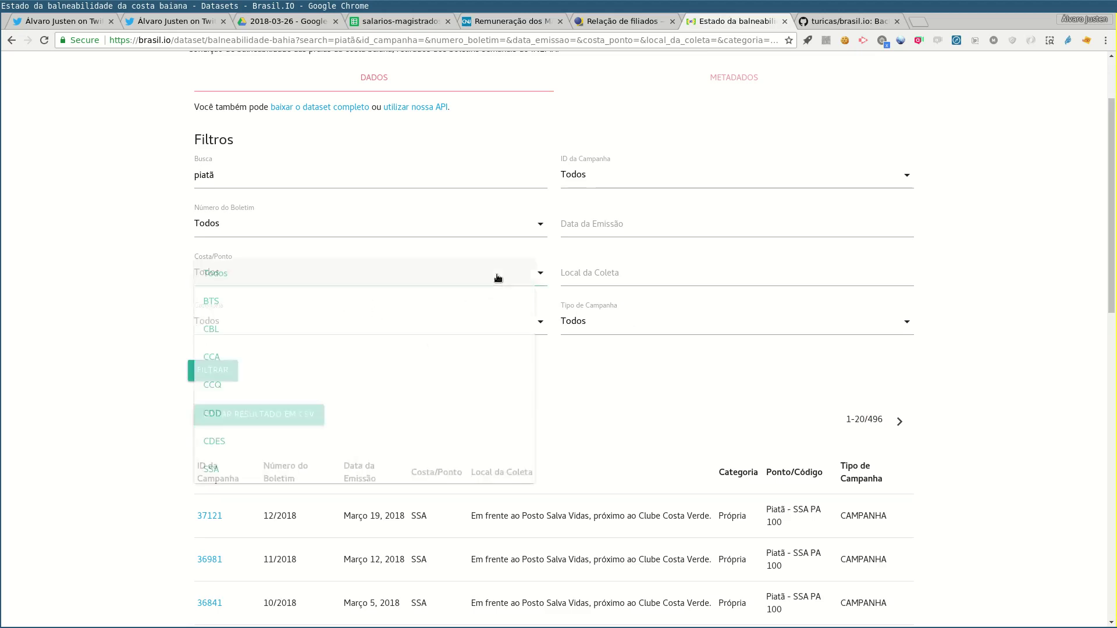
{"action": "left_click", "coordinate": [286, 283]}
{"action": "left_click", "coordinate": [292, 326]}
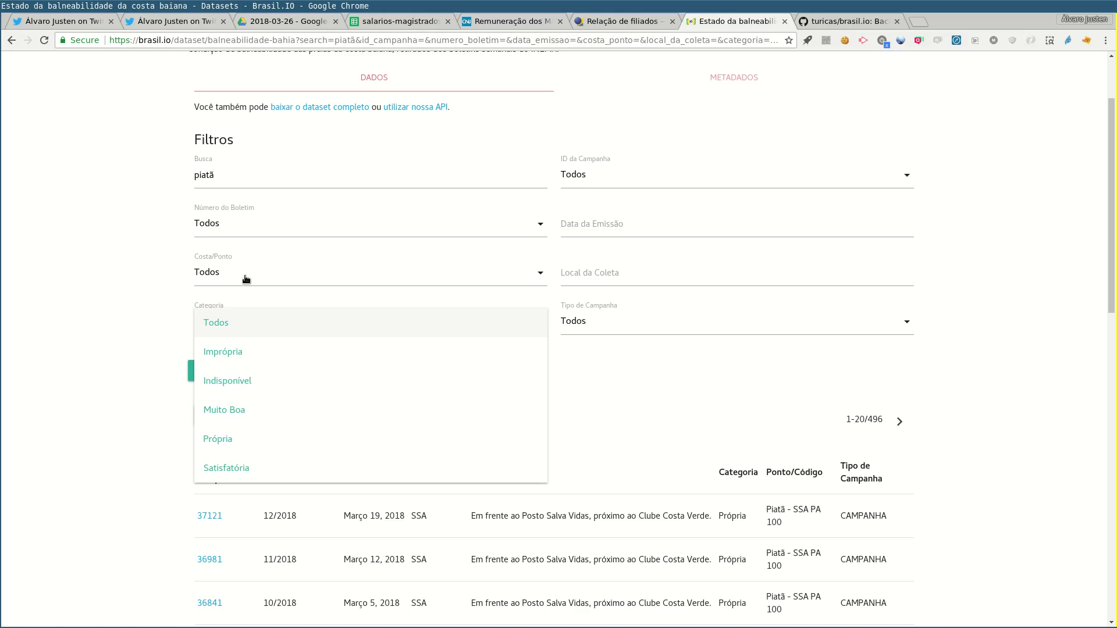
{"action": "left_click", "coordinate": [261, 351]}
{"action": "left_click", "coordinate": [224, 379]}
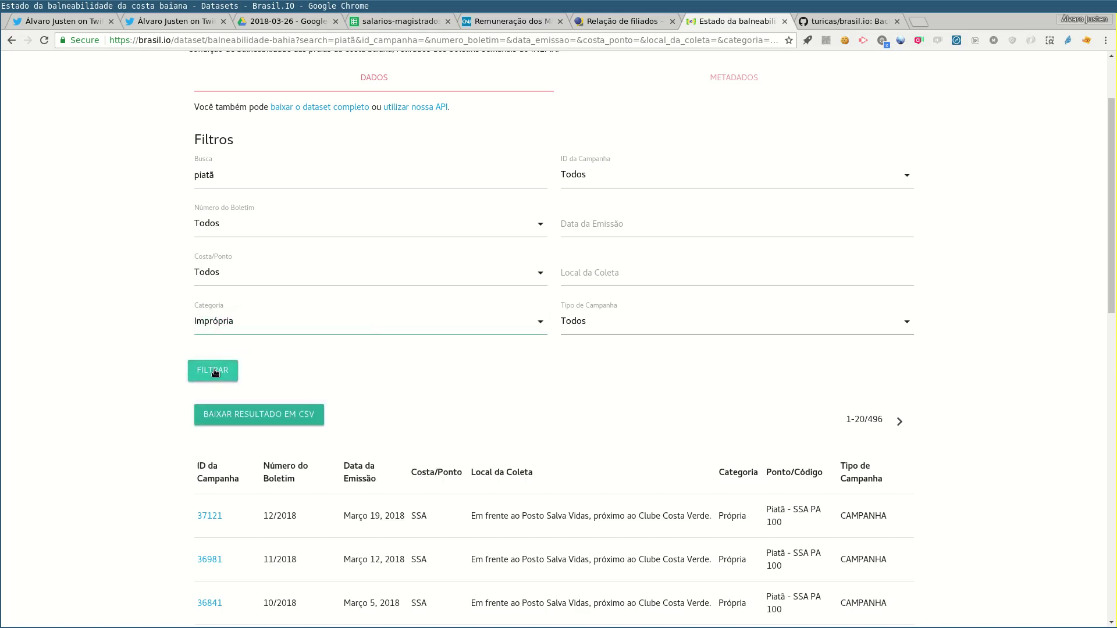
{"action": "scroll", "coordinate": [627, 382], "scroll_direction": "down", "scroll_amount": 3}
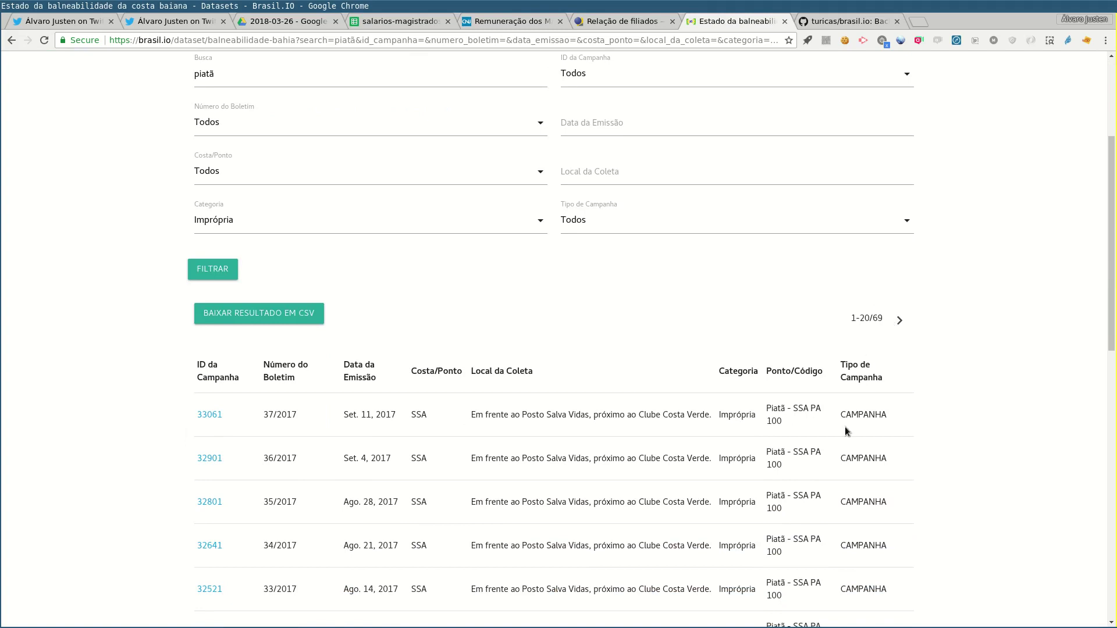
Switch the category filter to Própria for the "piatã" search and review the matching records
{"action": "left_click", "coordinate": [420, 227]}
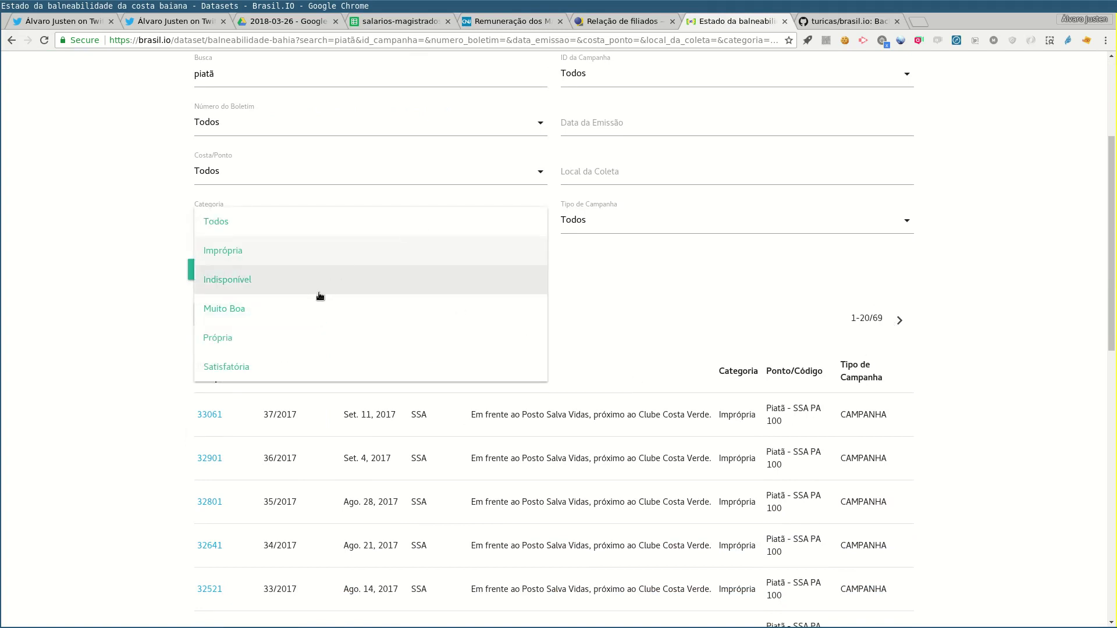
{"action": "left_click", "coordinate": [271, 352]}
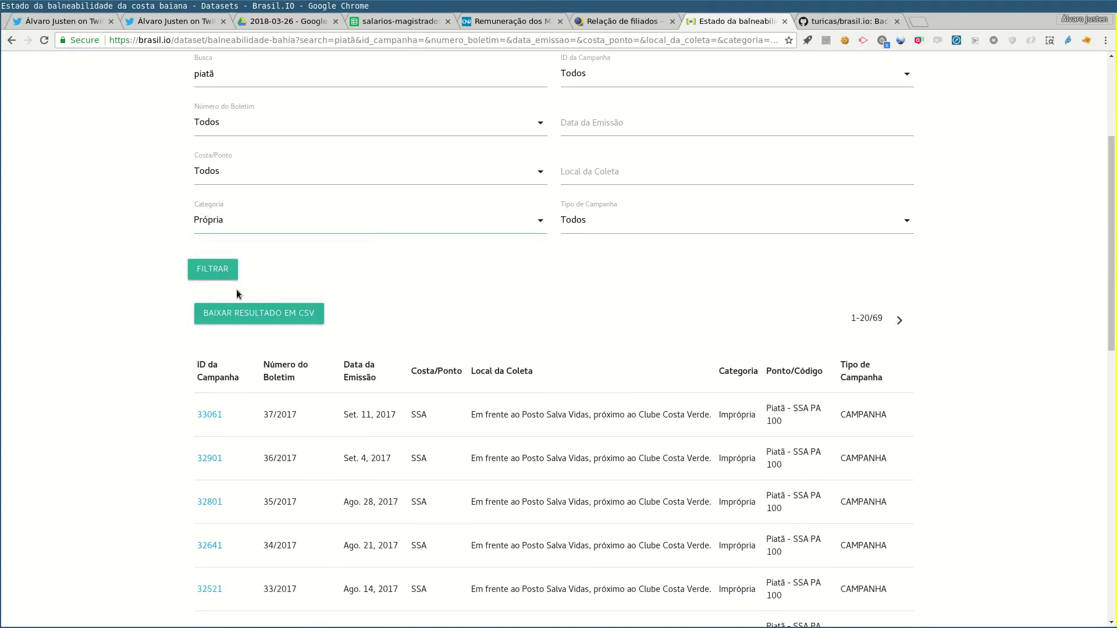
{"action": "left_click", "coordinate": [212, 270]}
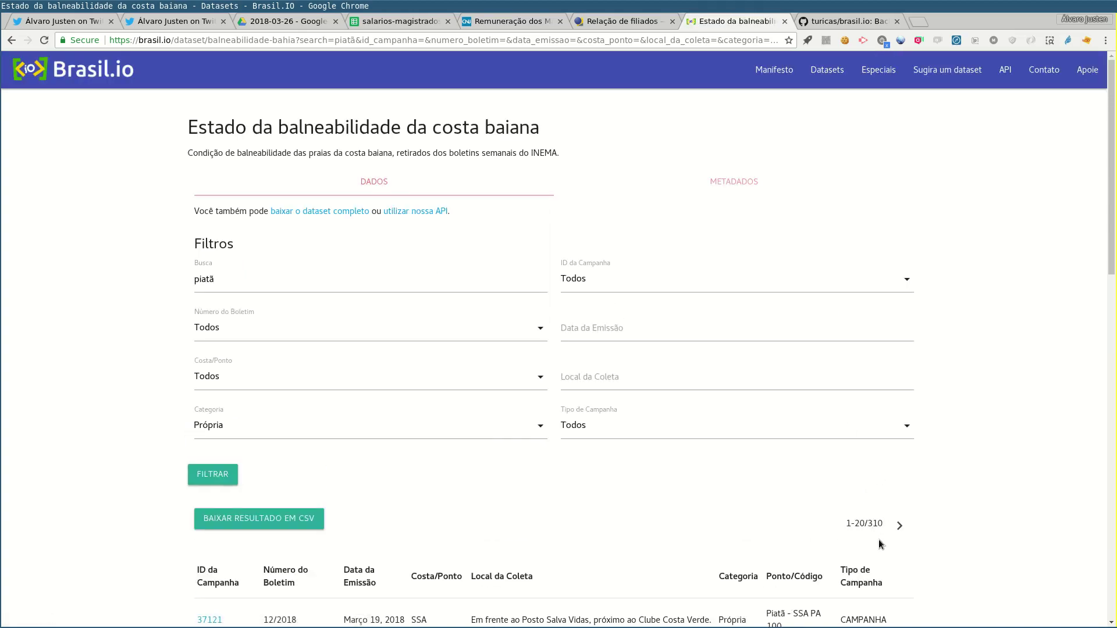
{"action": "scroll", "coordinate": [929, 508], "scroll_direction": "down", "scroll_amount": 3}
{"action": "scroll", "coordinate": [929, 508], "scroll_direction": "up", "scroll_amount": 1}
{"action": "scroll", "coordinate": [613, 410], "scroll_direction": "up", "scroll_amount": 1}
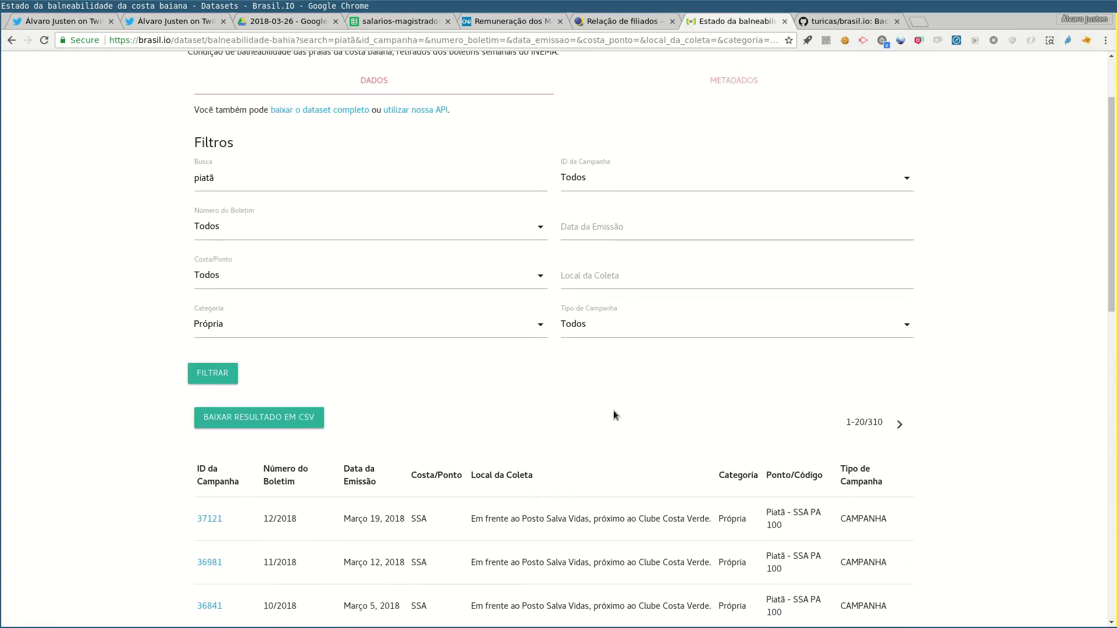
{"action": "scroll", "coordinate": [501, 412], "scroll_direction": "up", "scroll_amount": 2}
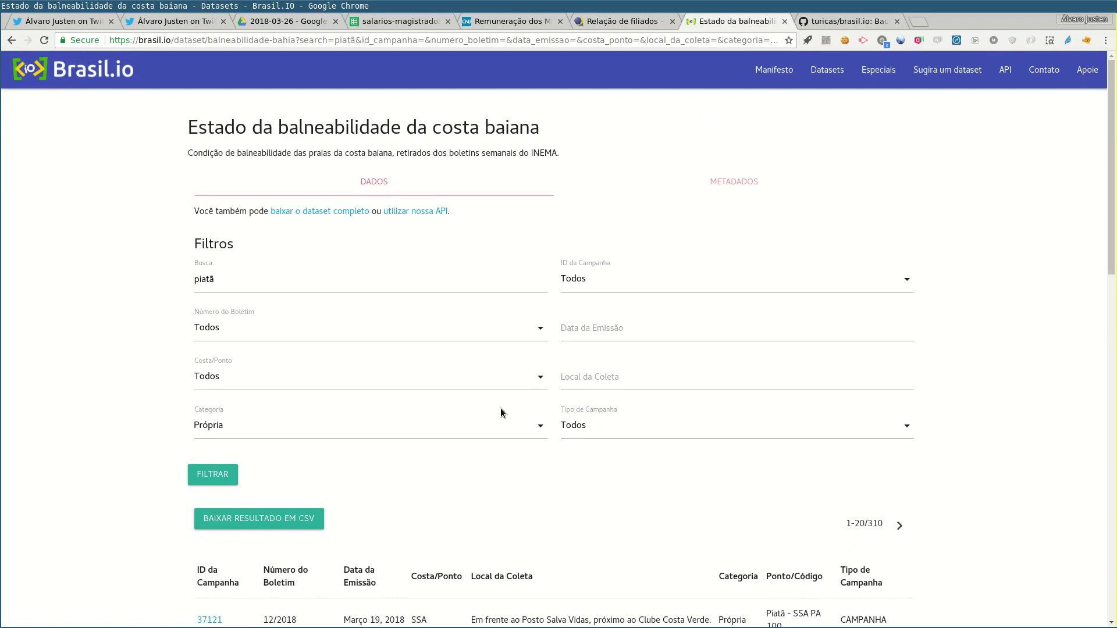
{"action": "scroll", "coordinate": [501, 410], "scroll_direction": "down", "scroll_amount": 3}
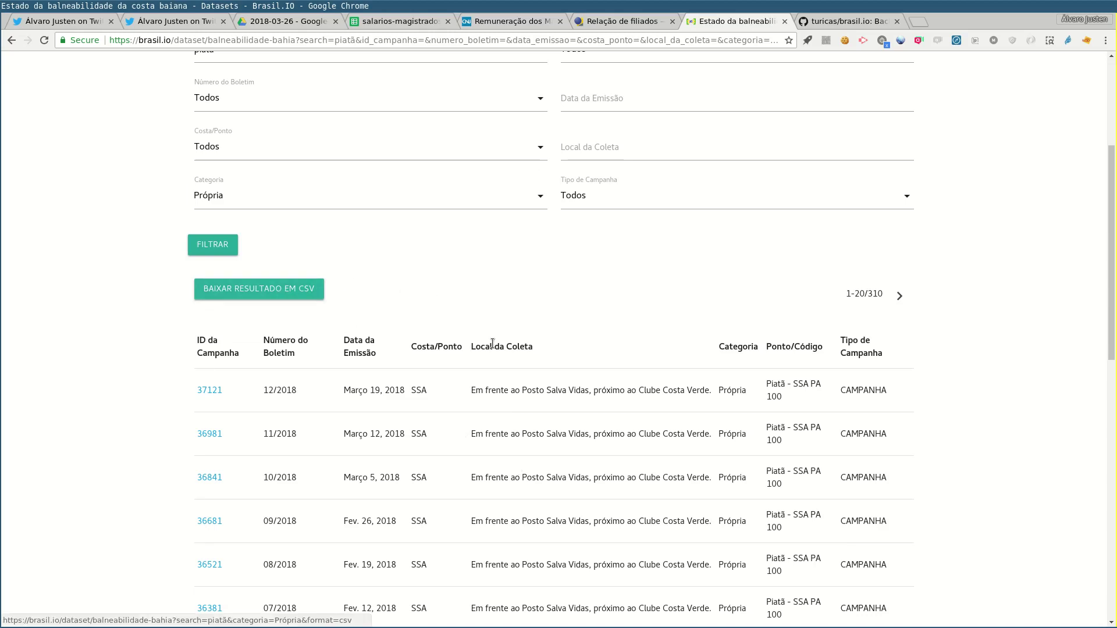
{"action": "scroll", "coordinate": [494, 429], "scroll_direction": "up", "scroll_amount": 4}
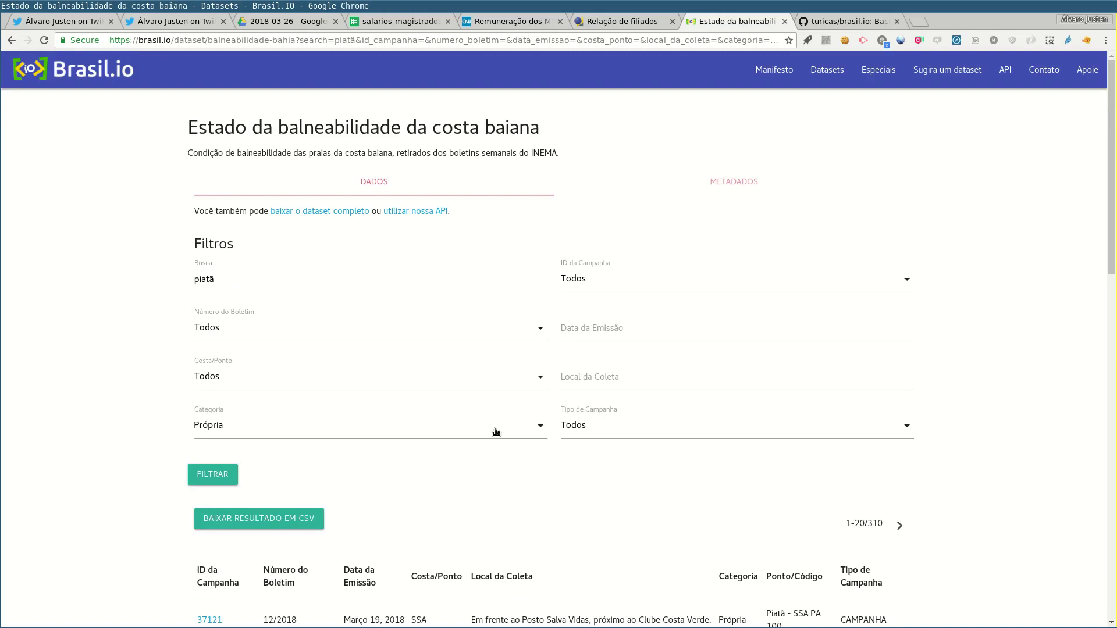
Go back to the previous beach results, return to the list of datasets, and browse the available datasets
{"action": "left_click", "coordinate": [13, 41]}
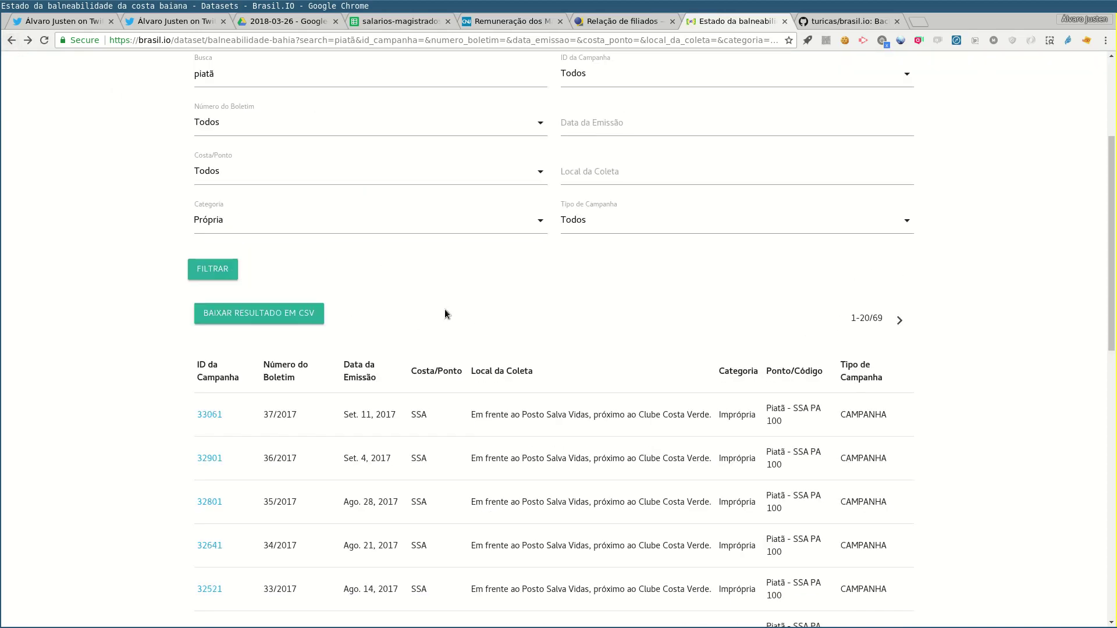
{"action": "scroll", "coordinate": [446, 310], "scroll_direction": "up", "scroll_amount": 5}
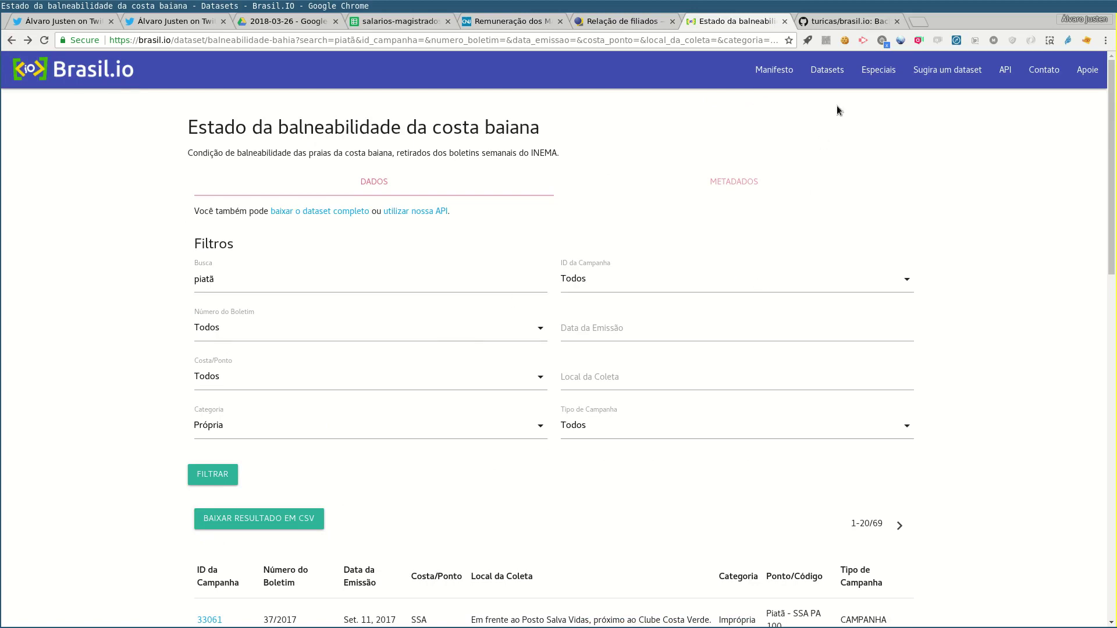
{"action": "left_click", "coordinate": [813, 76]}
{"action": "scroll", "coordinate": [766, 312], "scroll_direction": "down", "scroll_amount": 10}
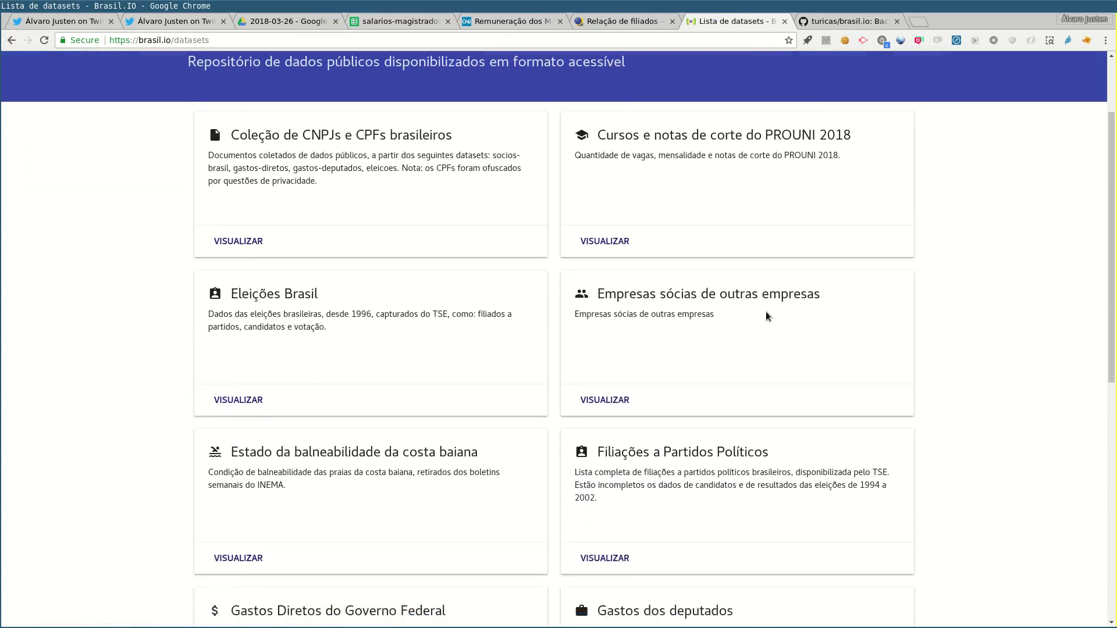
{"action": "scroll", "coordinate": [768, 316], "scroll_direction": "down", "scroll_amount": 1}
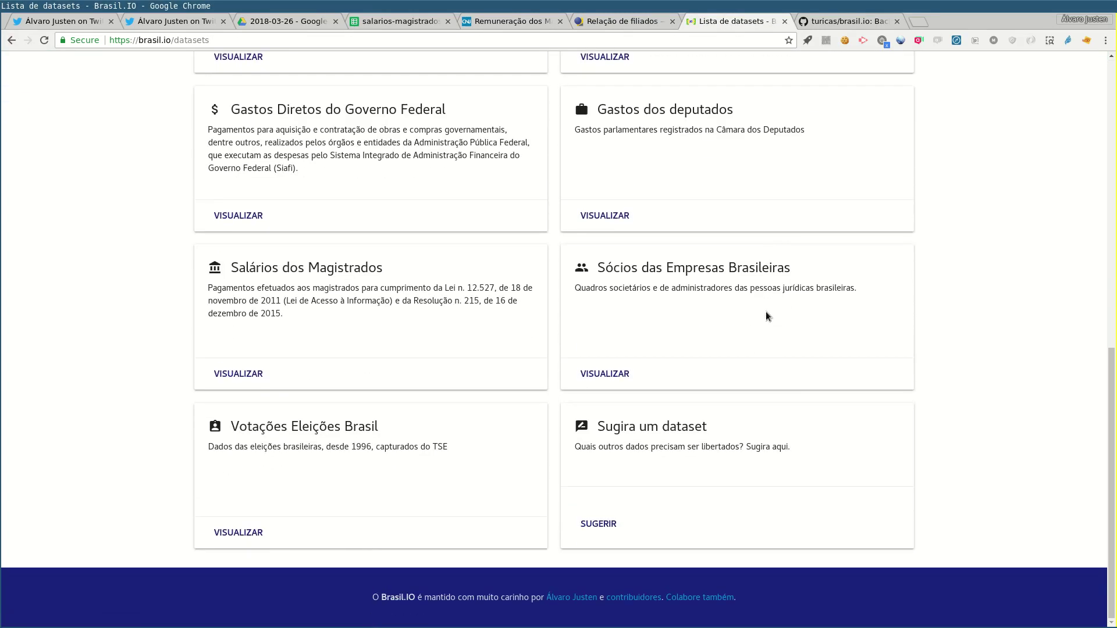
{"action": "scroll", "coordinate": [765, 316], "scroll_direction": "up", "scroll_amount": 5}
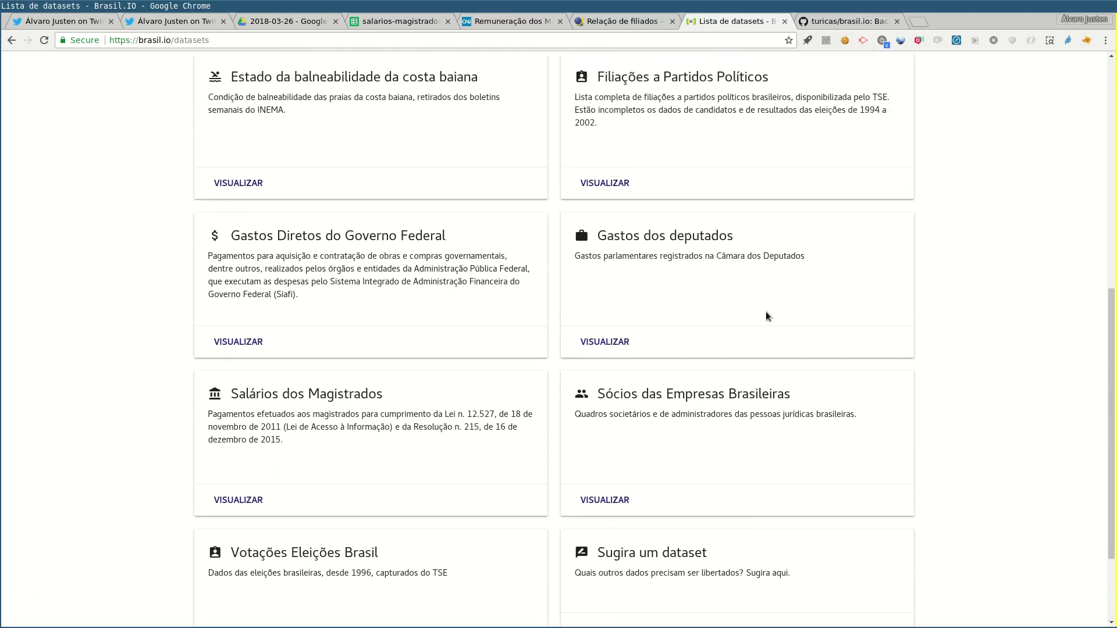
{"action": "scroll", "coordinate": [765, 316], "scroll_direction": "up", "scroll_amount": 1}
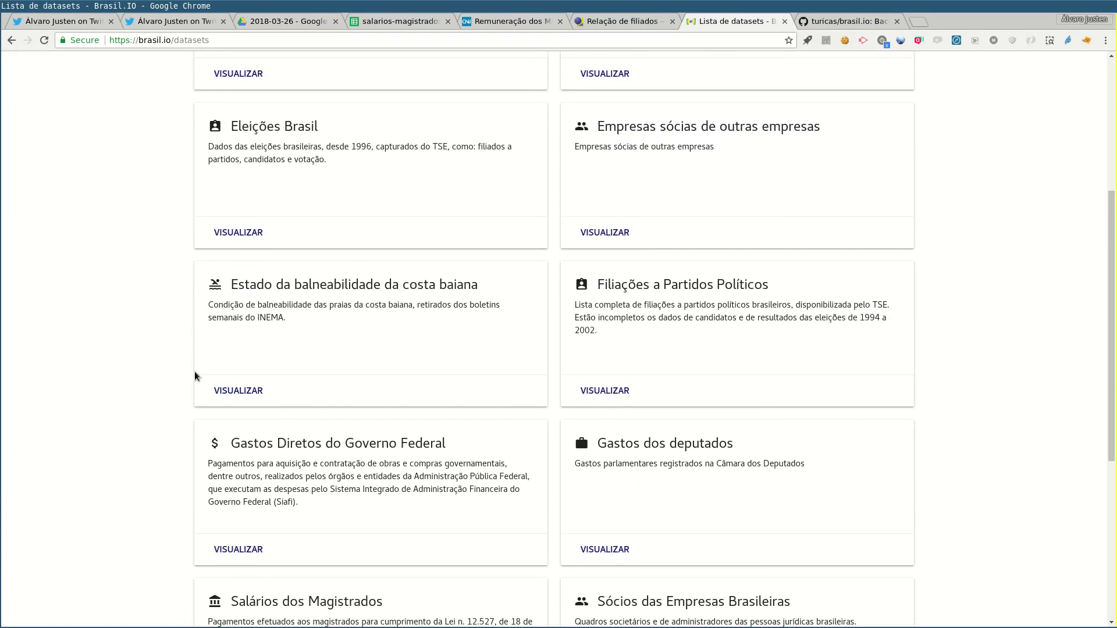
Reopen the Estado da balneabilidade da costa baiana dataset and view the original INEMA bulletin for campaign 37161
{"action": "left_click", "coordinate": [241, 392]}
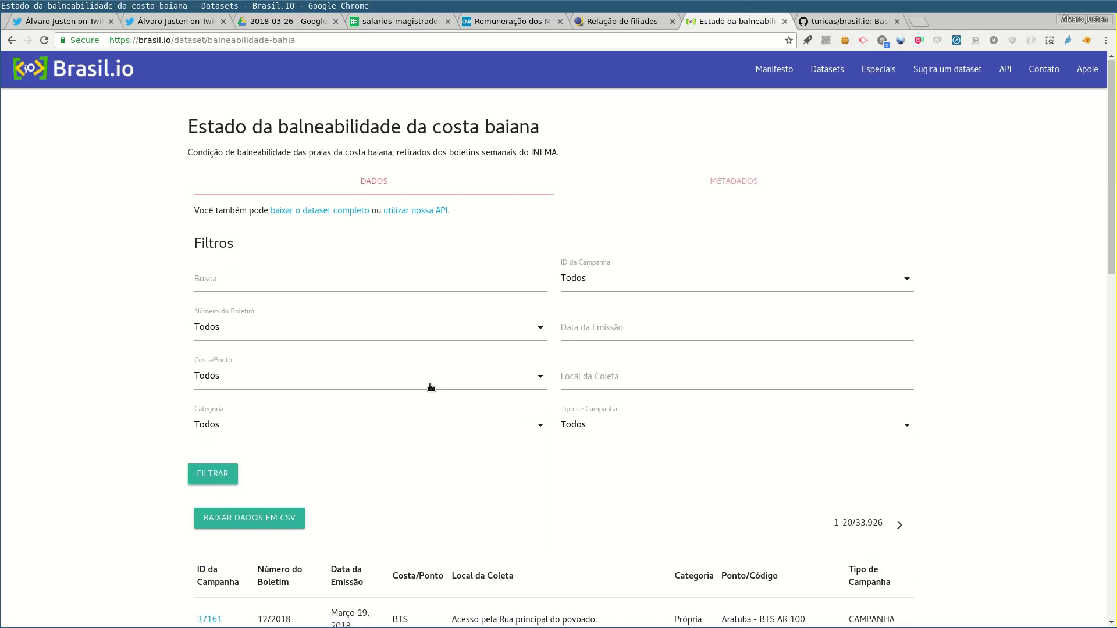
{"action": "scroll", "coordinate": [431, 386], "scroll_direction": "down", "scroll_amount": 5}
{"action": "scroll", "coordinate": [429, 383], "scroll_direction": "down", "scroll_amount": 2}
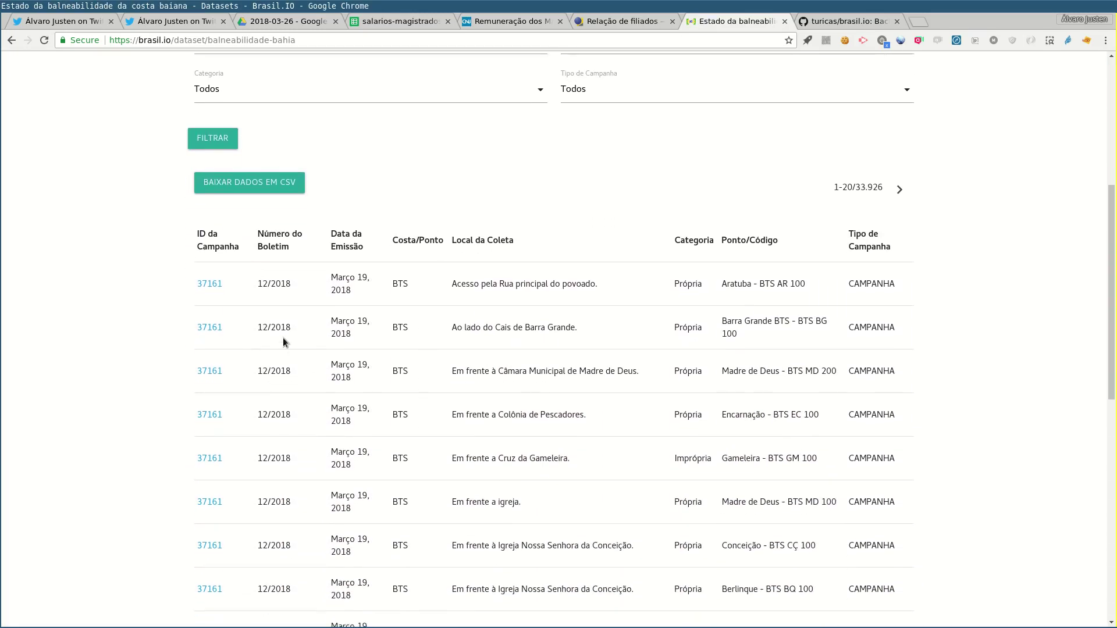
{"action": "left_click", "coordinate": [209, 286]}
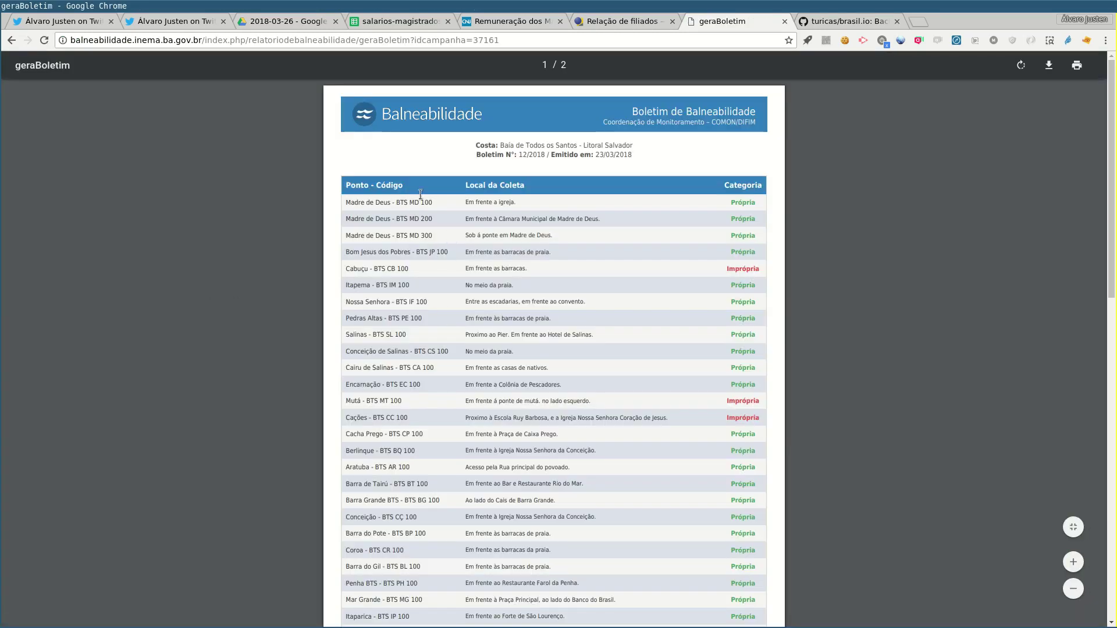
Review the sampling points and categories in the INEMA bulletin, and return to the beach water quality dataset
{"action": "left_click_drag", "start_coordinate": [372, 182], "coordinate": [494, 418]}
{"action": "left_click", "coordinate": [499, 438]}
{"action": "scroll", "coordinate": [557, 314], "scroll_direction": "down", "scroll_amount": 6}
{"action": "scroll", "coordinate": [461, 184], "scroll_direction": "up", "scroll_amount": 6}
{"action": "left_click", "coordinate": [11, 40]}
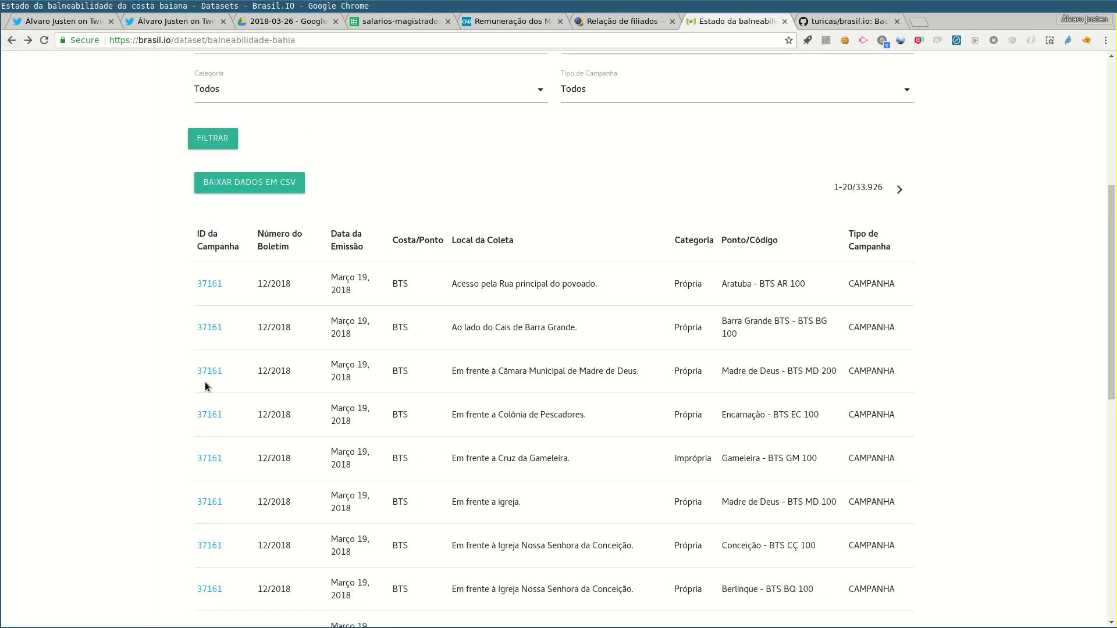
Return to the list of datasets, open the Eleições Brasil dataset and review its candidate records
{"action": "scroll", "coordinate": [205, 381], "scroll_direction": "up", "scroll_amount": 10}
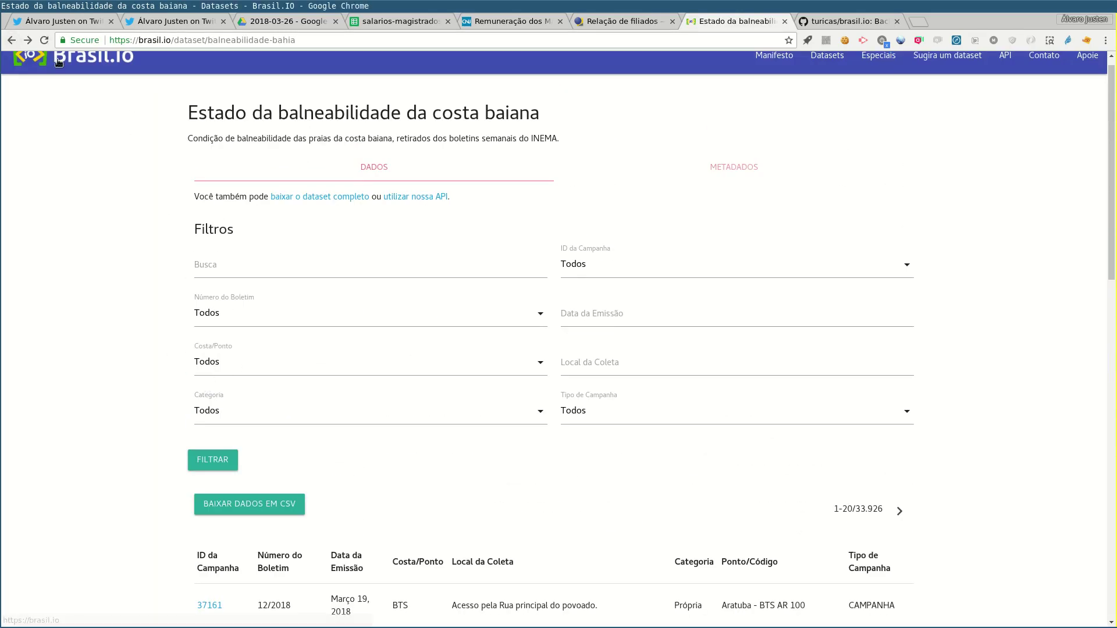
{"action": "left_click", "coordinate": [11, 41]}
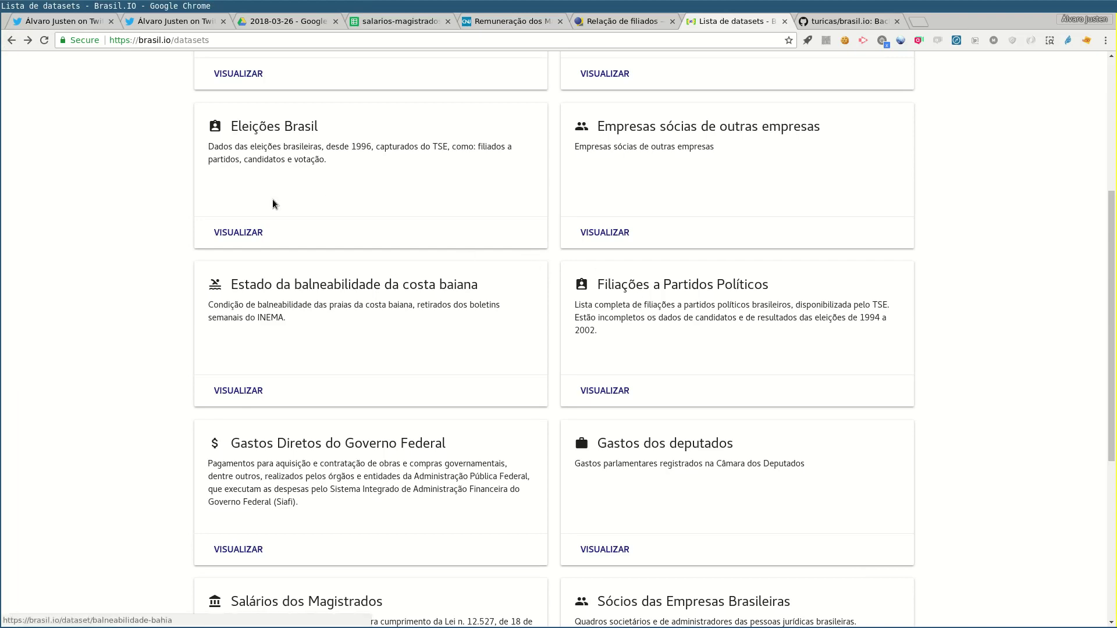
{"action": "left_click", "coordinate": [230, 232]}
{"action": "scroll", "coordinate": [449, 290], "scroll_direction": "down", "scroll_amount": 7}
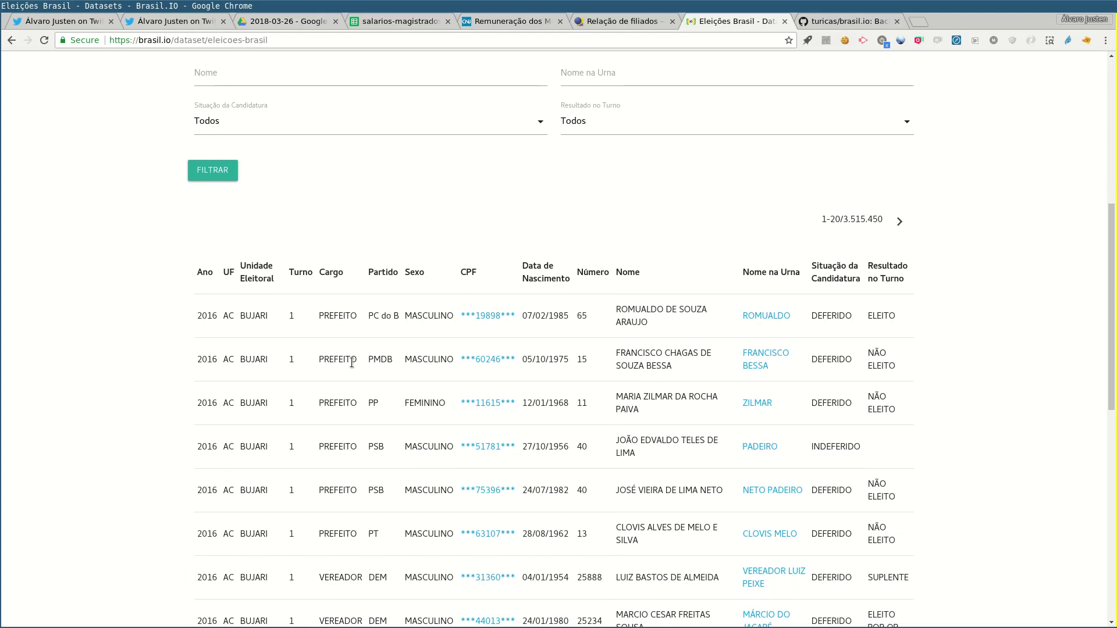
{"action": "scroll", "coordinate": [352, 362], "scroll_direction": "down", "scroll_amount": 1}
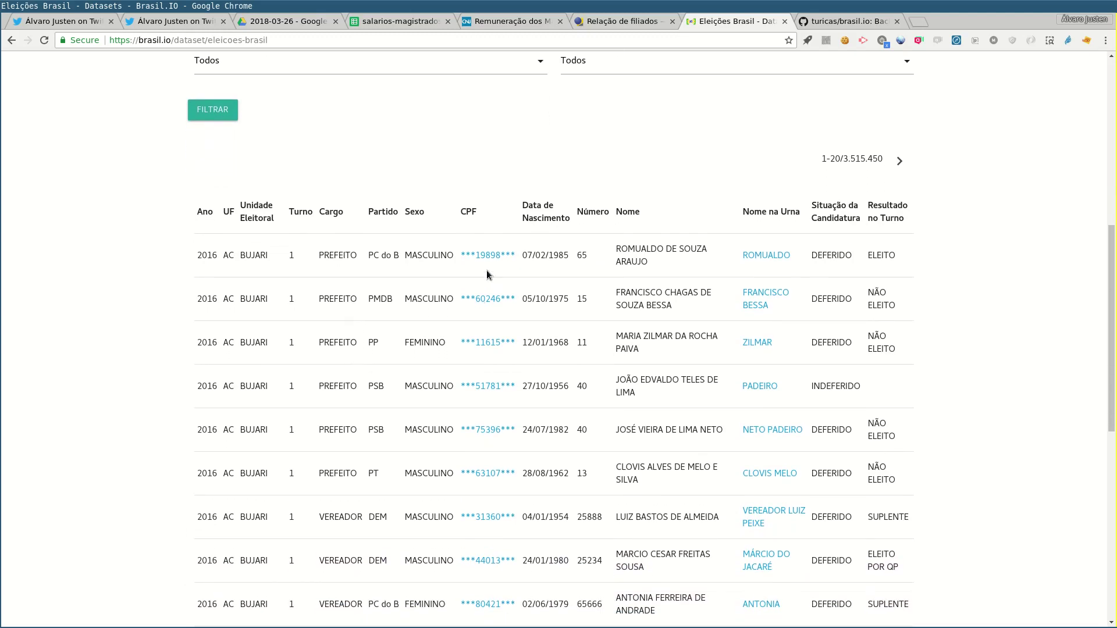
Search the Eleições Brasil dataset for "jair bolsonaro" and review the matching candidacies
{"action": "scroll", "coordinate": [489, 280], "scroll_direction": "up", "scroll_amount": 5}
{"action": "left_click", "coordinate": [293, 127]}
{"action": "type", "text": "jair bo"}
{"action": "key", "text": "Down"}
{"action": "key", "text": "Return"}
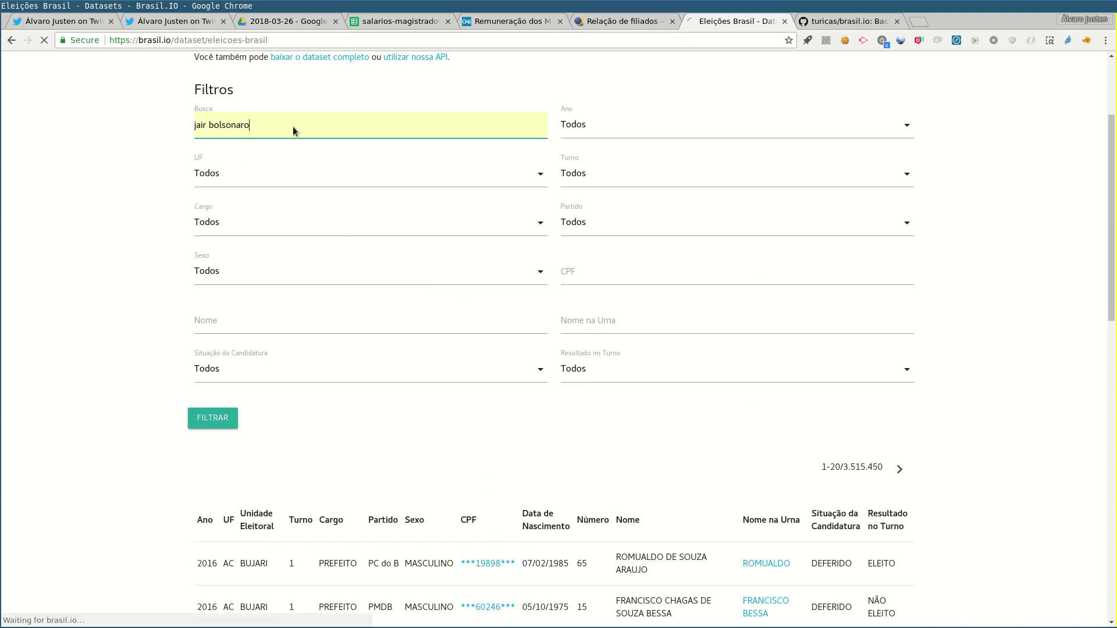
{"action": "scroll", "coordinate": [516, 361], "scroll_direction": "down", "scroll_amount": 8}
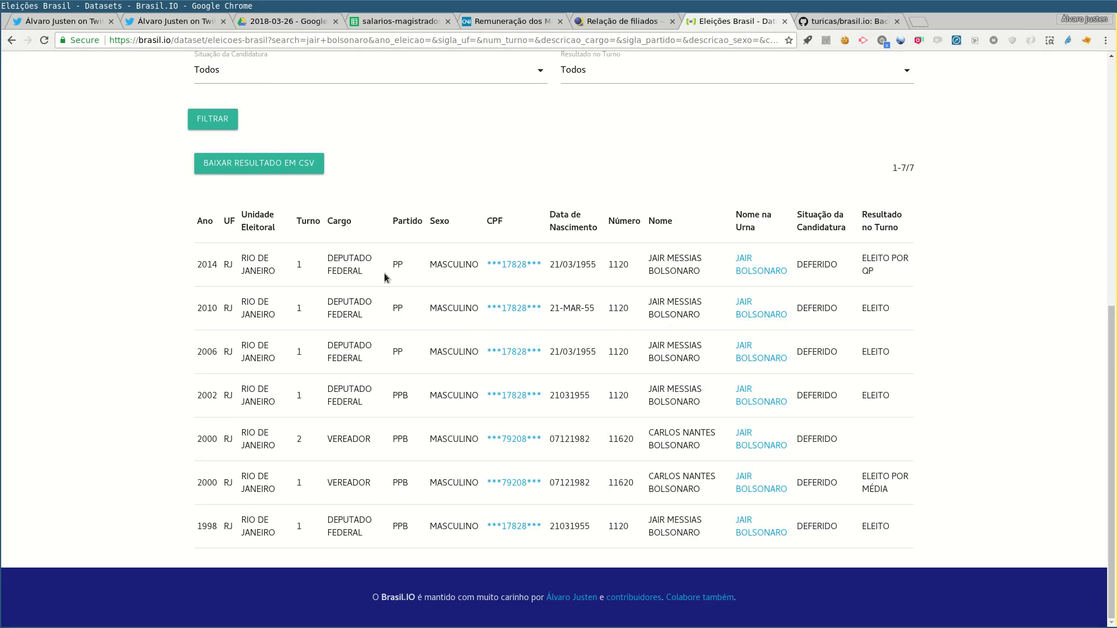
Open the voting data for the candidate's 2014 candidacy and examine the votes per electoral zone and the applied filters
{"action": "left_click", "coordinate": [759, 271]}
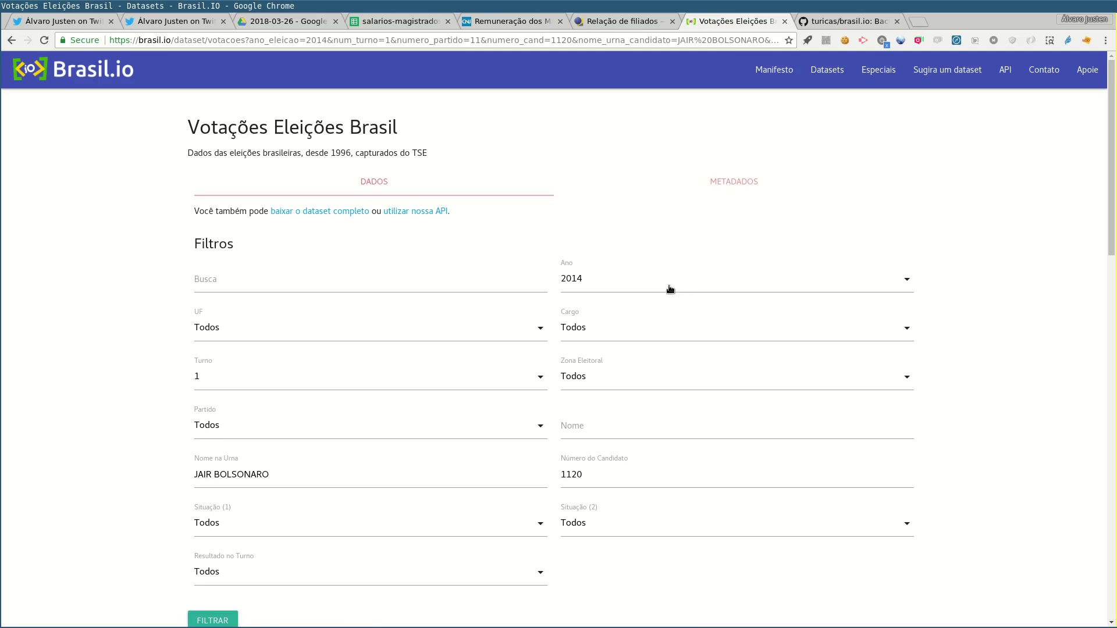
{"action": "scroll", "coordinate": [479, 507], "scroll_direction": "down", "scroll_amount": 5}
{"action": "scroll", "coordinate": [479, 512], "scroll_direction": "down", "scroll_amount": 12}
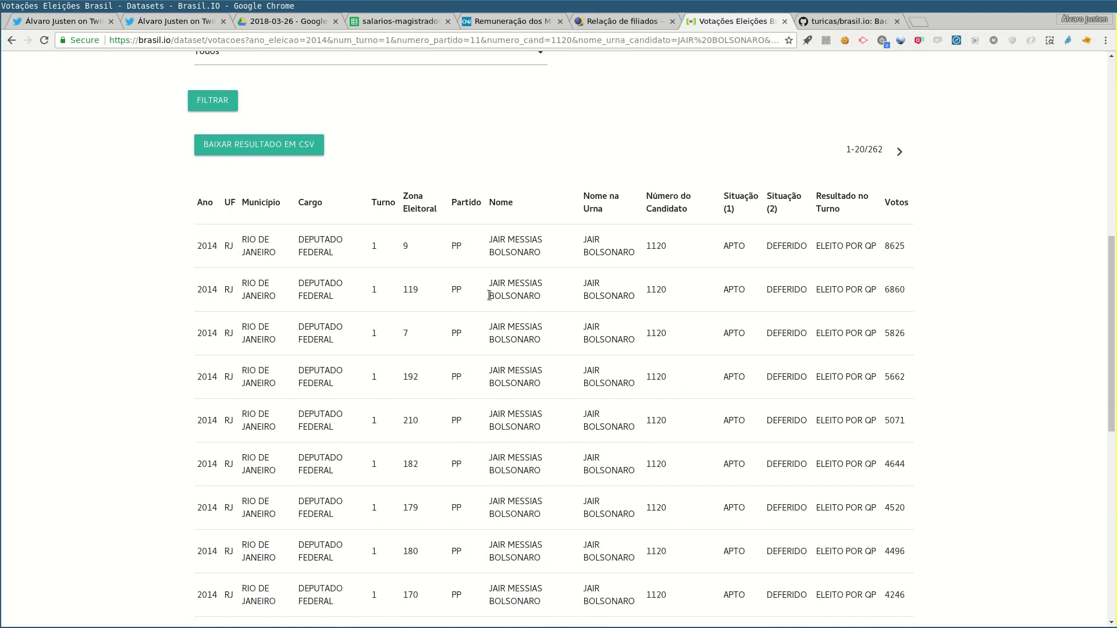
{"action": "scroll", "coordinate": [489, 298], "scroll_direction": "down", "scroll_amount": 1}
{"action": "scroll", "coordinate": [489, 298], "scroll_direction": "up", "scroll_amount": 1}
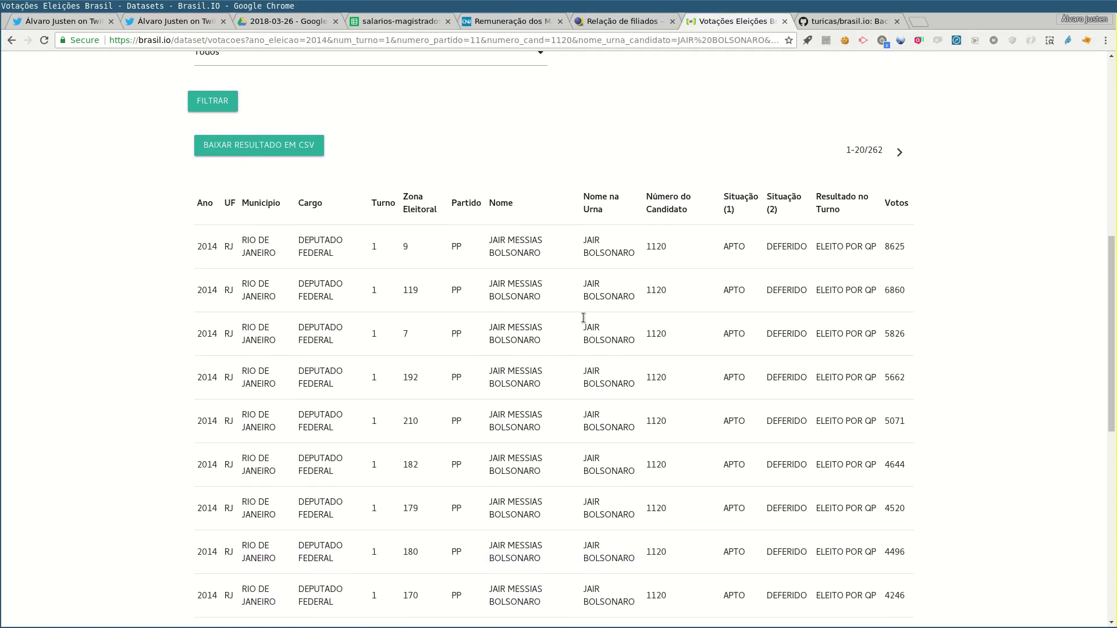
{"action": "double_click", "coordinate": [897, 246]}
{"action": "double_click", "coordinate": [405, 245]}
{"action": "scroll", "coordinate": [415, 270], "scroll_direction": "down", "scroll_amount": 7}
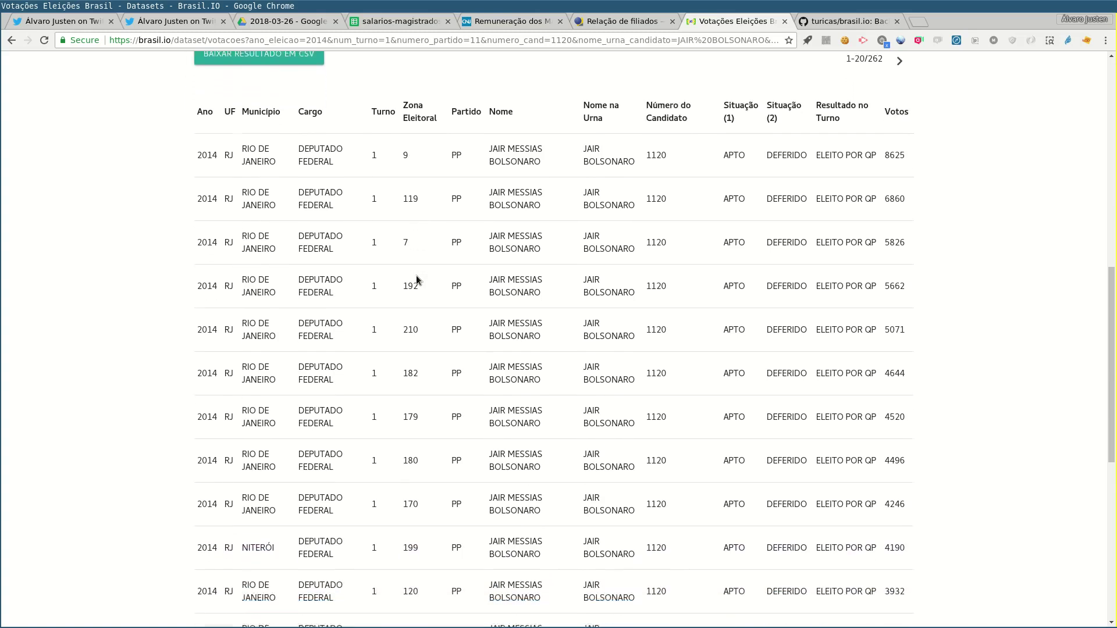
{"action": "scroll", "coordinate": [416, 279], "scroll_direction": "up", "scroll_amount": 15}
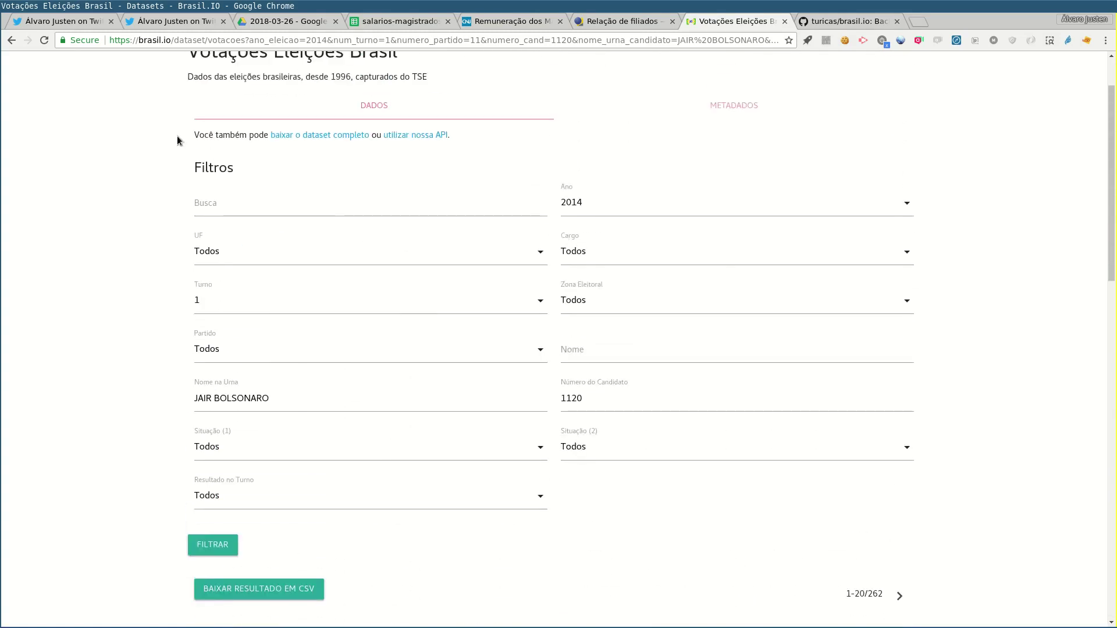
Go back to the "jair bolsonaro" candidacy results and review the available filters and matching records
{"action": "left_click", "coordinate": [10, 39]}
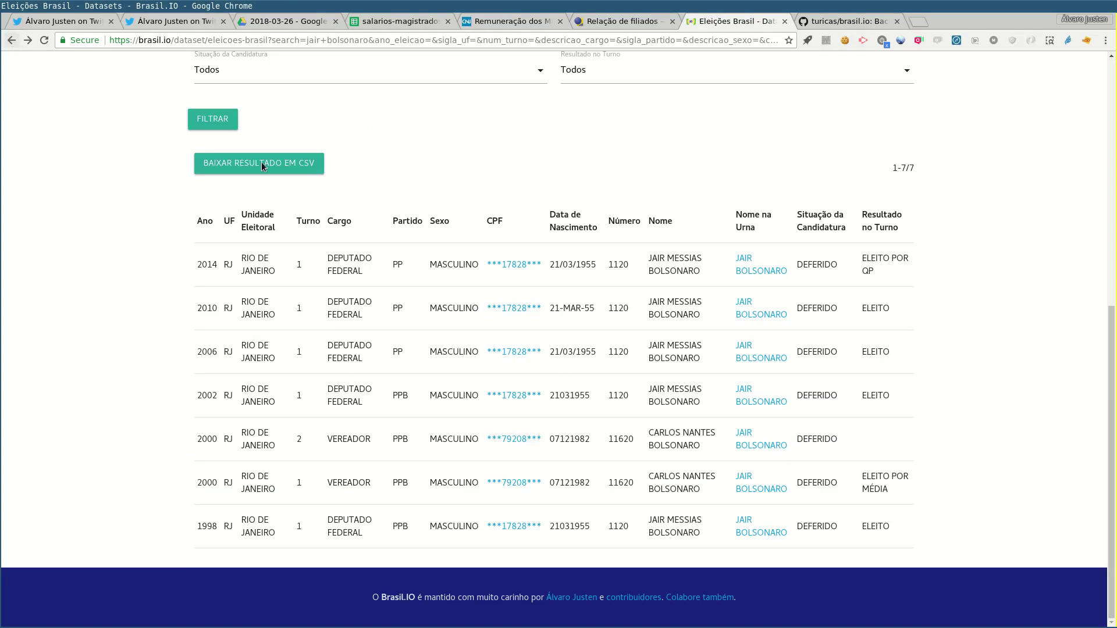
{"action": "scroll", "coordinate": [1089, 512], "scroll_direction": "up", "scroll_amount": 2}
{"action": "scroll", "coordinate": [1089, 511], "scroll_direction": "up", "scroll_amount": 5}
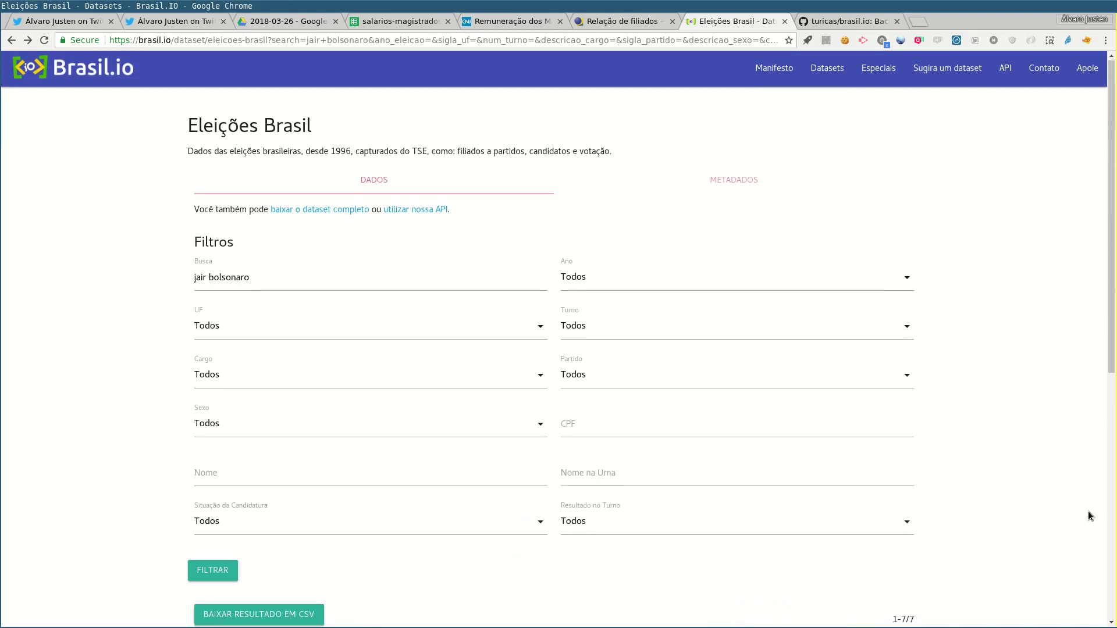
{"action": "scroll", "coordinate": [1088, 511], "scroll_direction": "down", "scroll_amount": 4}
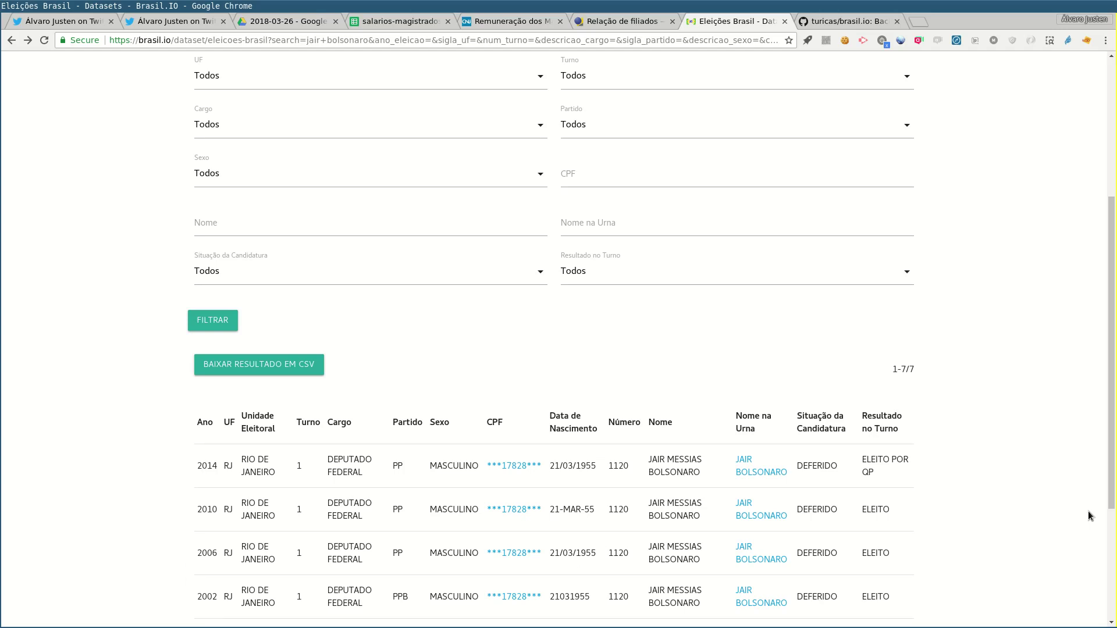
{"action": "scroll", "coordinate": [1088, 511], "scroll_direction": "up", "scroll_amount": 4}
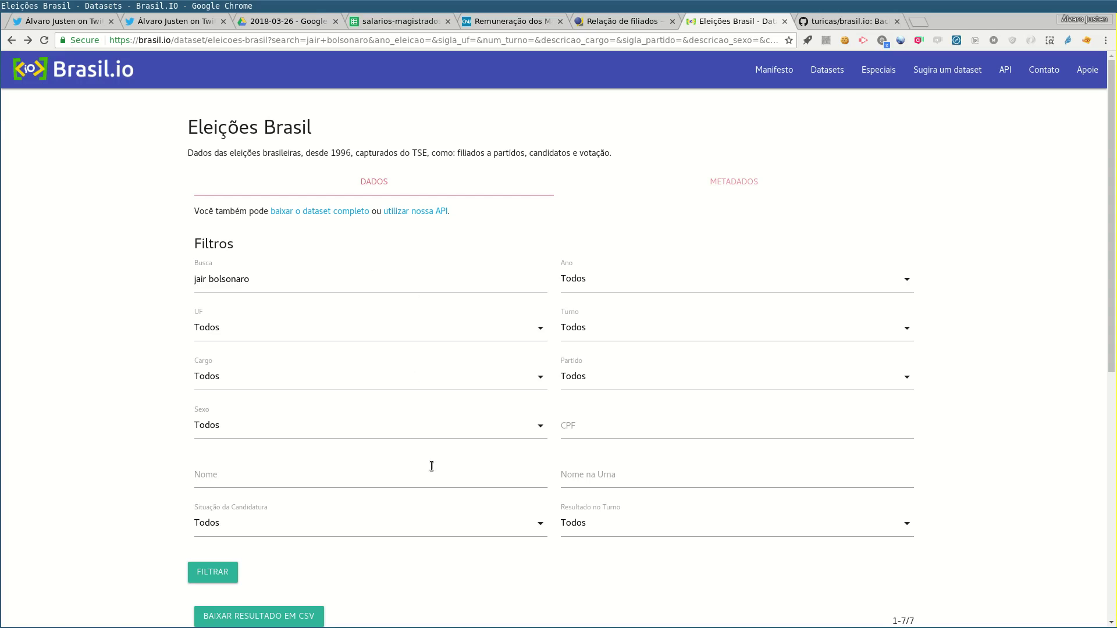
View the Eleições Brasil data through the API, and return to the list of datasets on the site
{"action": "left_click", "coordinate": [428, 215]}
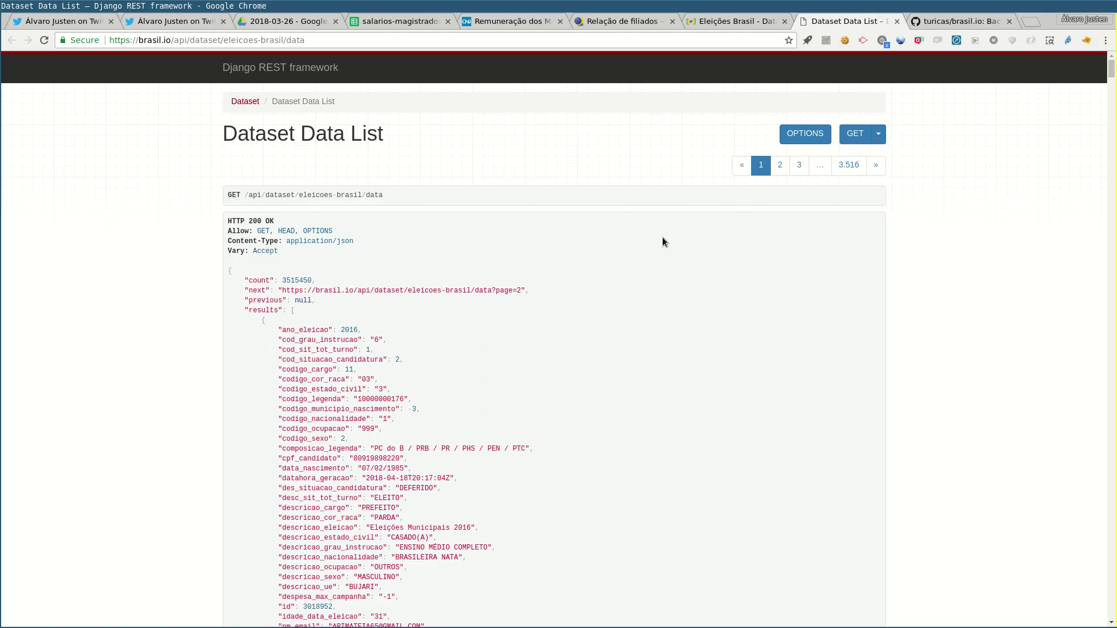
{"action": "left_click", "coordinate": [733, 22]}
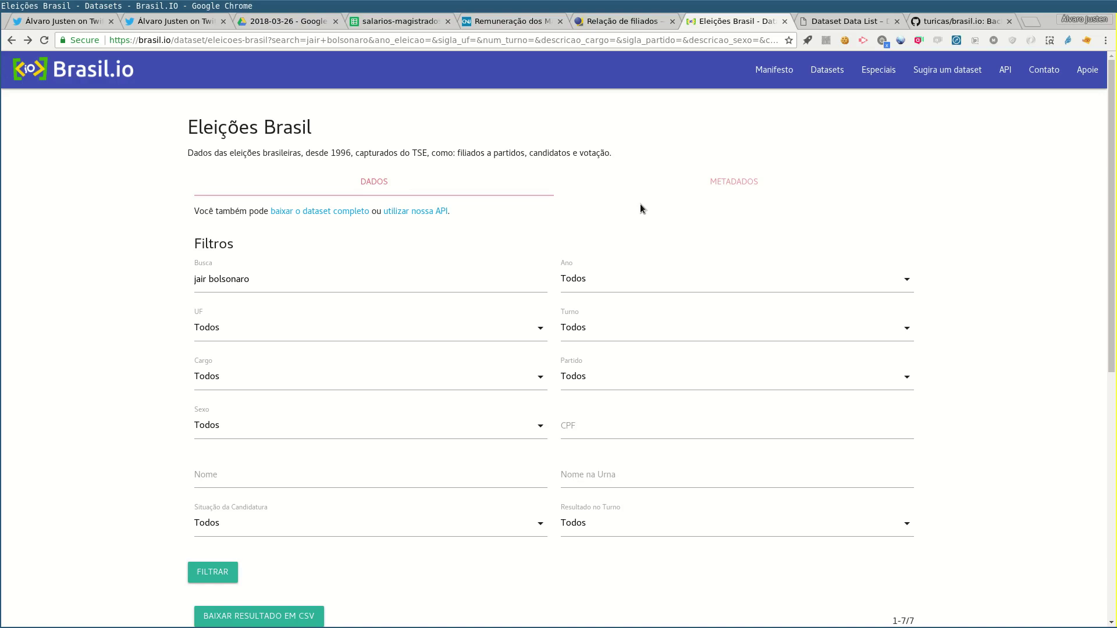
{"action": "left_click", "coordinate": [823, 71]}
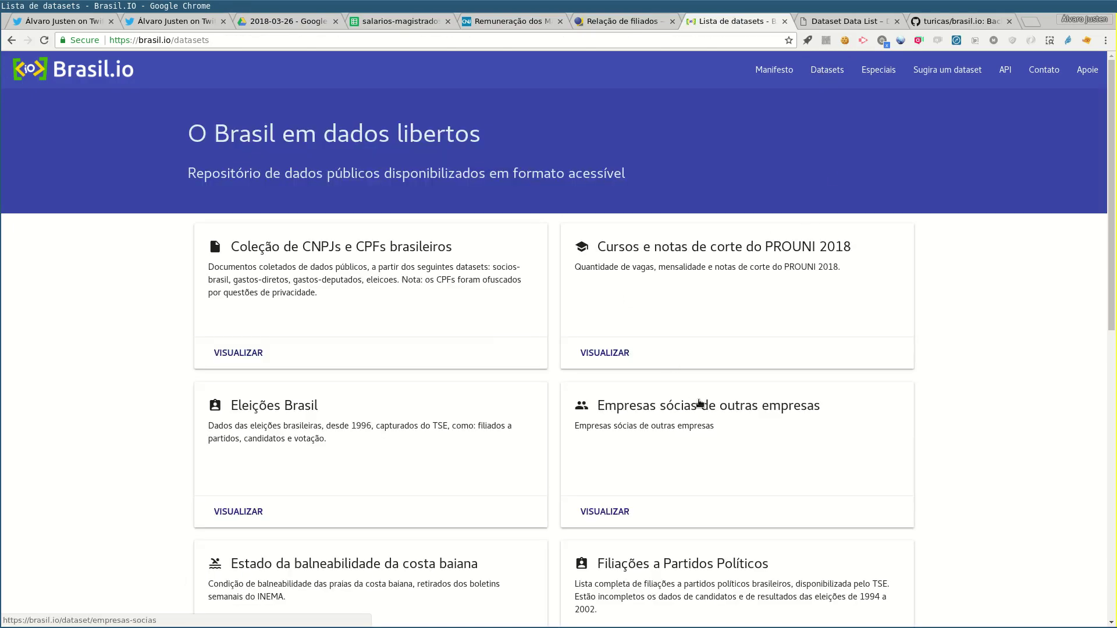
Look through the dataset cards on the Brasil.io datasets page and return to the start of the list
{"action": "scroll", "coordinate": [669, 408], "scroll_direction": "down", "scroll_amount": 10}
{"action": "scroll", "coordinate": [700, 403], "scroll_direction": "up", "scroll_amount": 7}
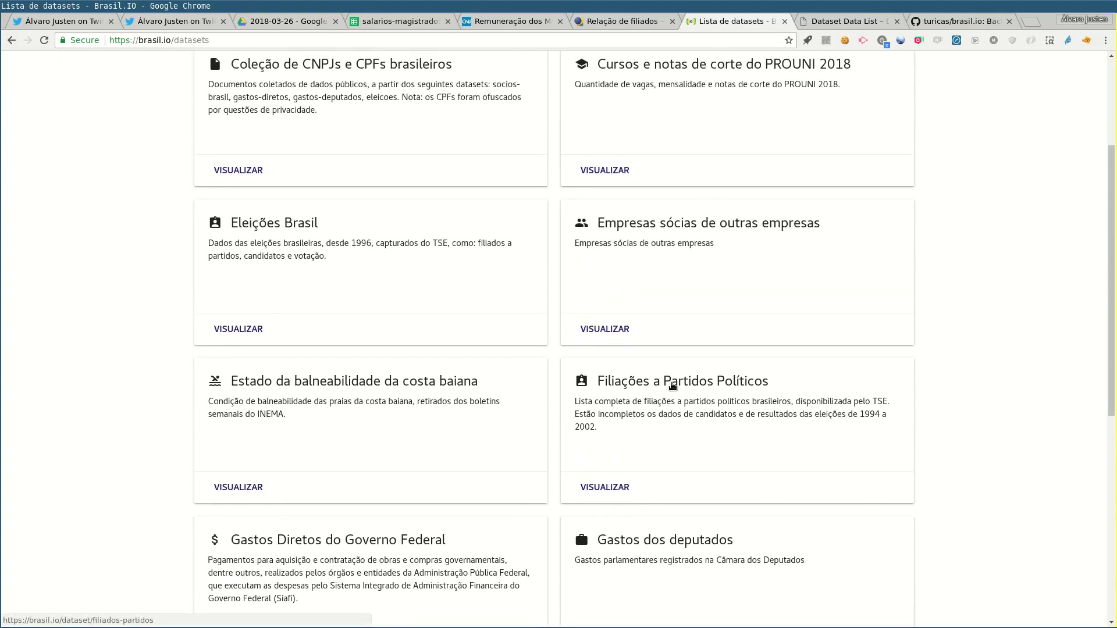
{"action": "scroll", "coordinate": [807, 452], "scroll_direction": "up", "scroll_amount": 1}
{"action": "scroll", "coordinate": [806, 452], "scroll_direction": "up", "scroll_amount": 3}
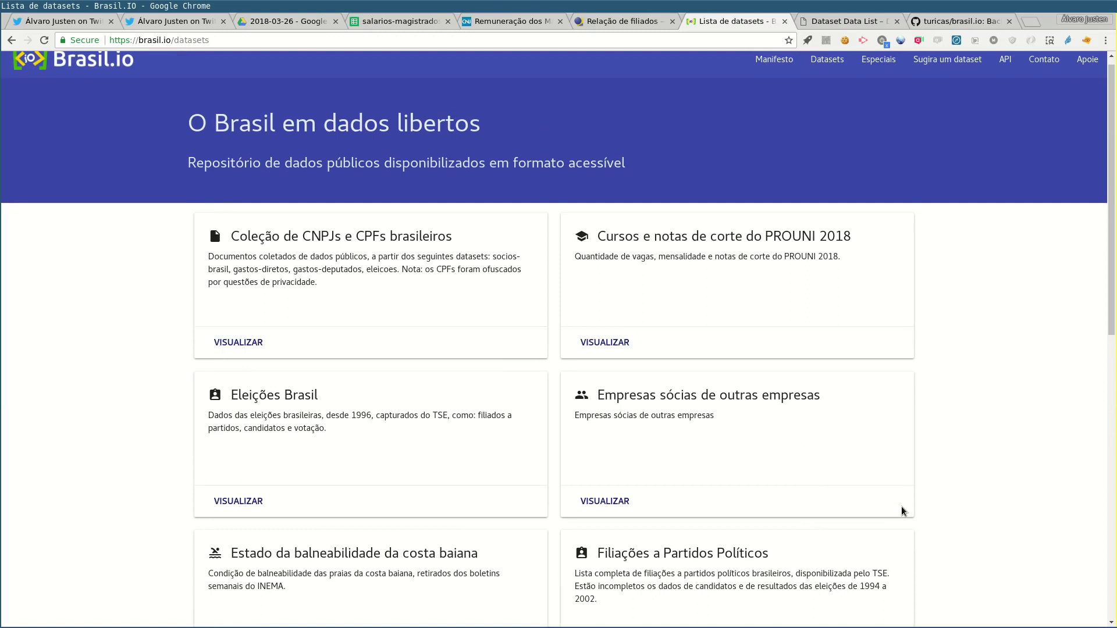
{"action": "scroll", "coordinate": [902, 511], "scroll_direction": "up", "scroll_amount": 1}
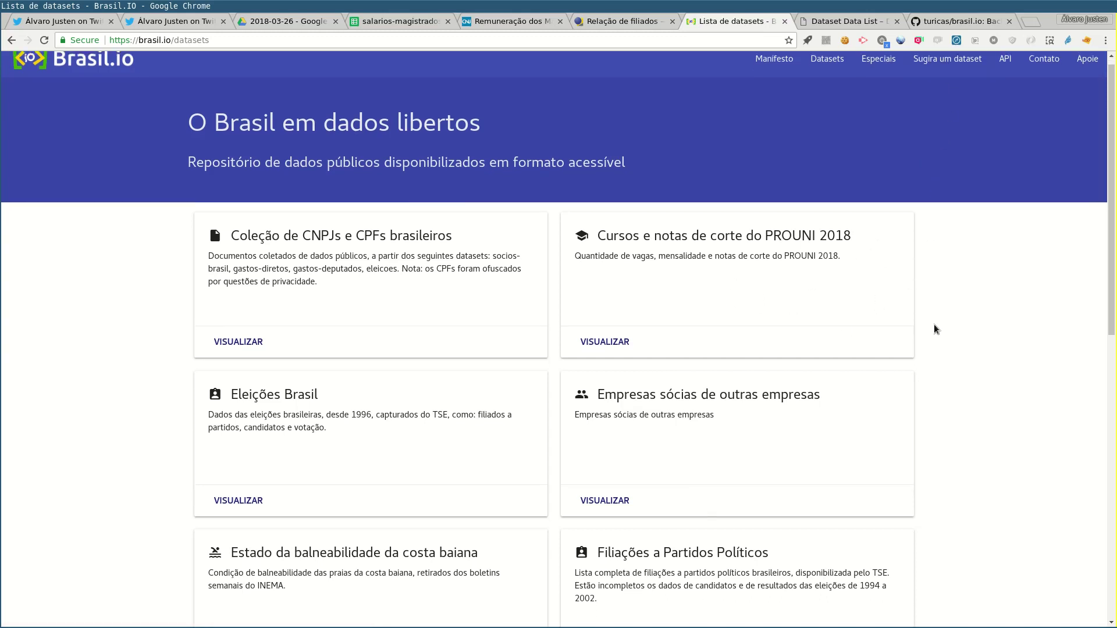
{"action": "scroll", "coordinate": [934, 325], "scroll_direction": "down", "scroll_amount": 1}
{"action": "scroll", "coordinate": [934, 325], "scroll_direction": "up", "scroll_amount": 1}
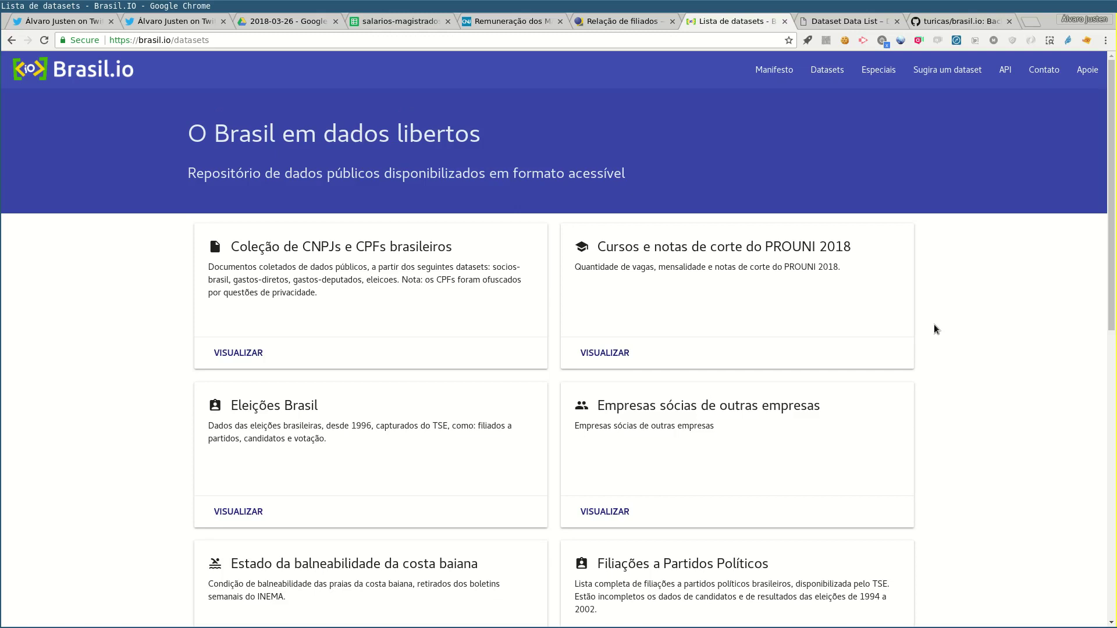
{"action": "scroll", "coordinate": [934, 330], "scroll_direction": "down", "scroll_amount": 1}
{"action": "scroll", "coordinate": [934, 330], "scroll_direction": "up", "scroll_amount": 1}
{"action": "scroll", "coordinate": [935, 324], "scroll_direction": "down", "scroll_amount": 3}
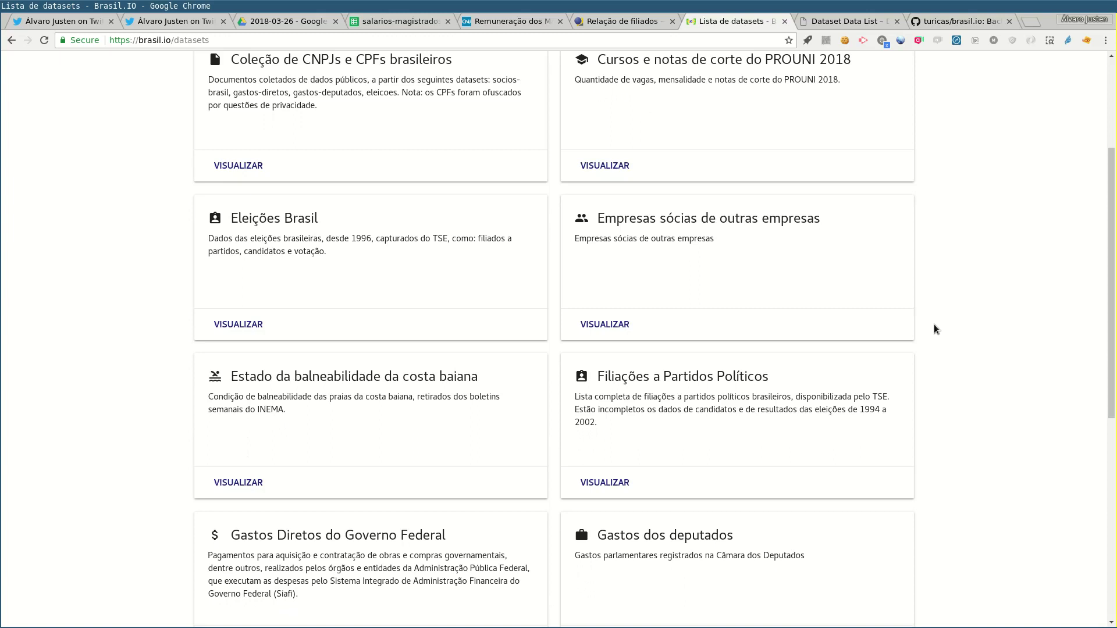
{"action": "scroll", "coordinate": [934, 330], "scroll_direction": "up", "scroll_amount": 3}
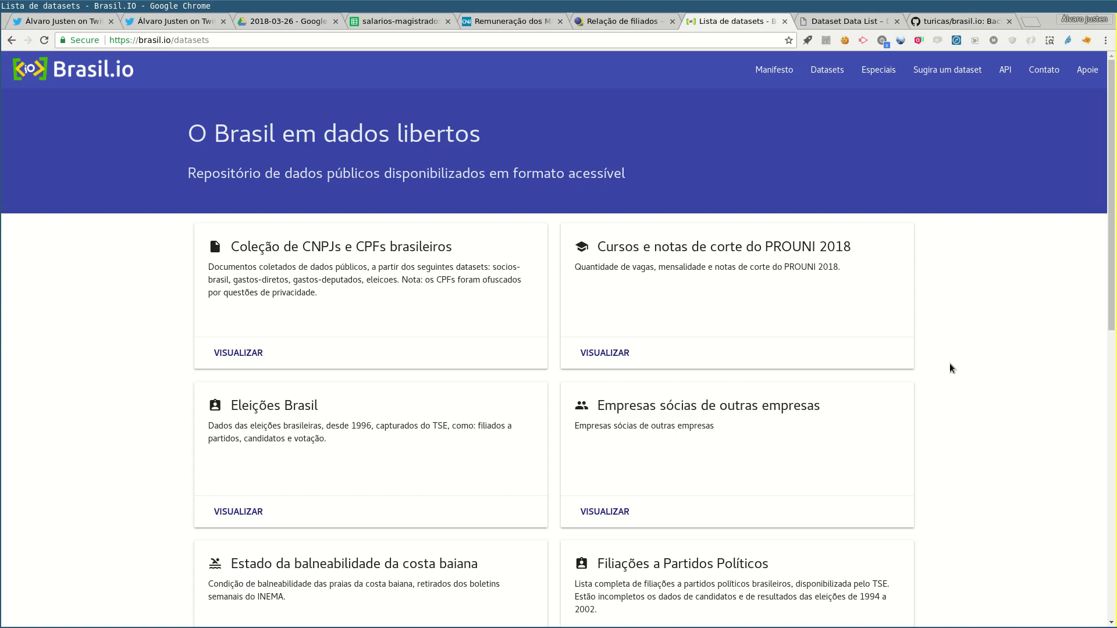
{"action": "scroll", "coordinate": [950, 364], "scroll_direction": "down", "scroll_amount": 2}
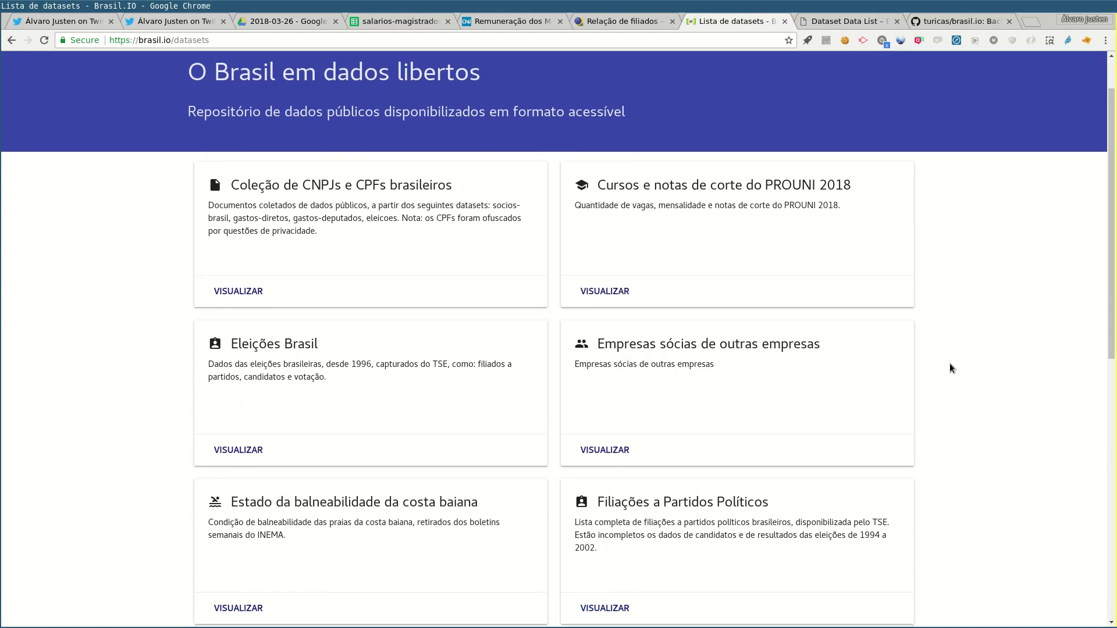
{"action": "scroll", "coordinate": [949, 368], "scroll_direction": "up", "scroll_amount": 2}
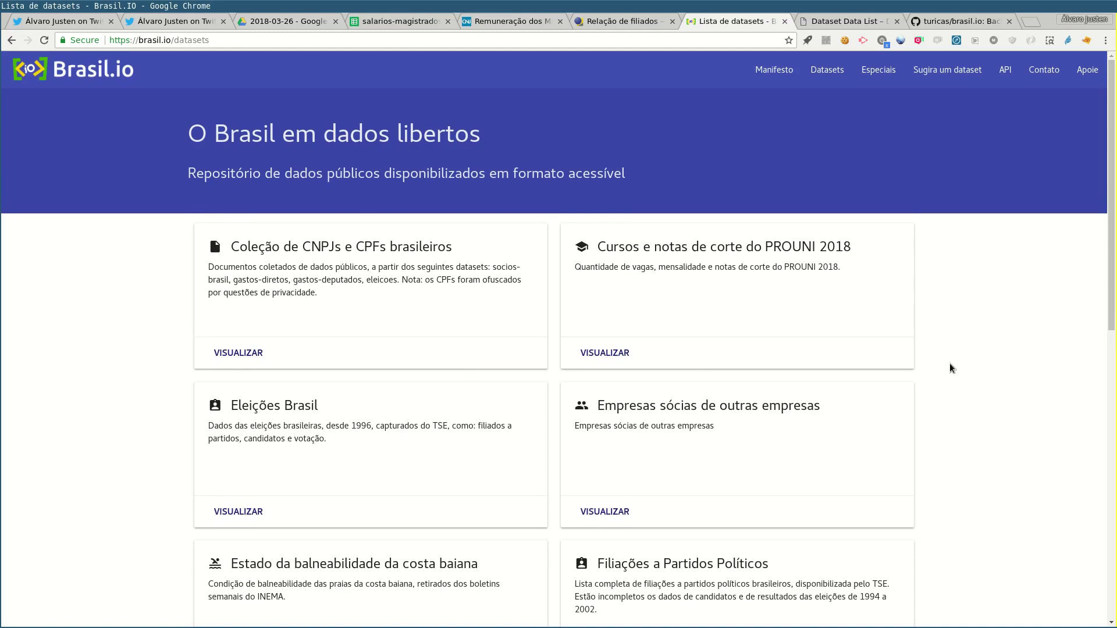
Browse the whole list of datasets down to Sugira um dataset, and locate the Gastos Diretos do Governo Federal card
{"action": "scroll", "coordinate": [950, 365], "scroll_direction": "down", "scroll_amount": 1}
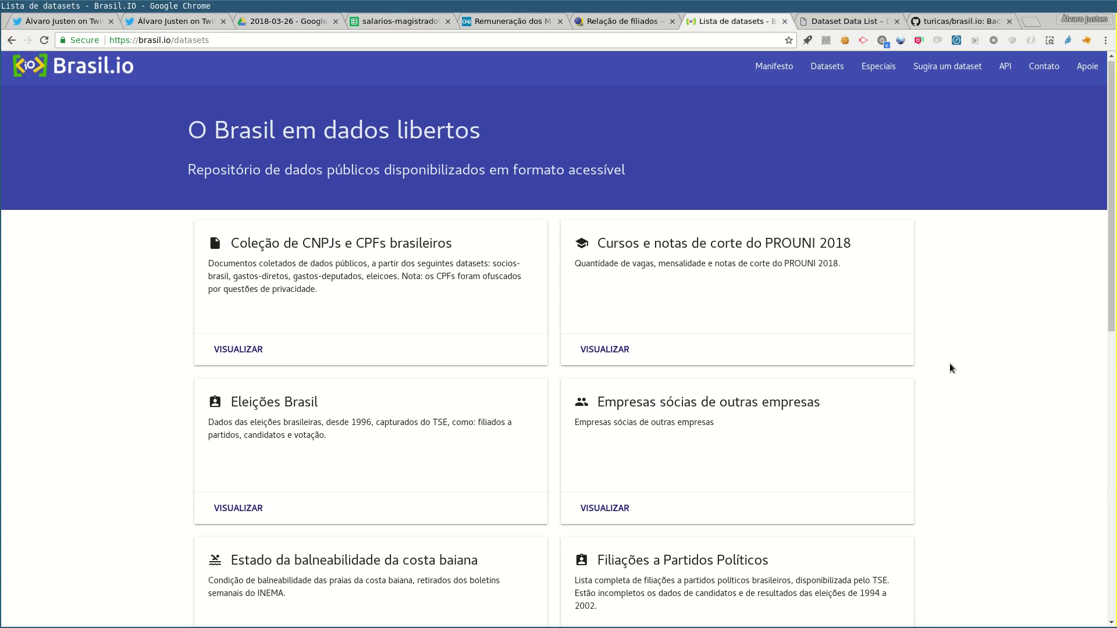
{"action": "scroll", "coordinate": [949, 368], "scroll_direction": "down", "scroll_amount": 4}
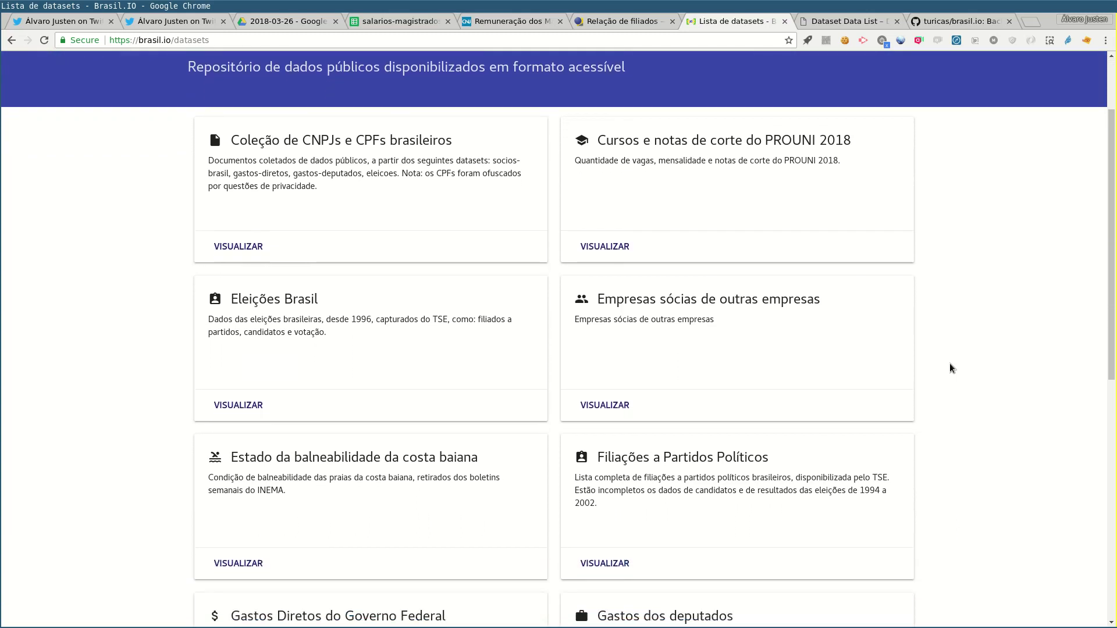
{"action": "scroll", "coordinate": [951, 366], "scroll_direction": "down", "scroll_amount": 2}
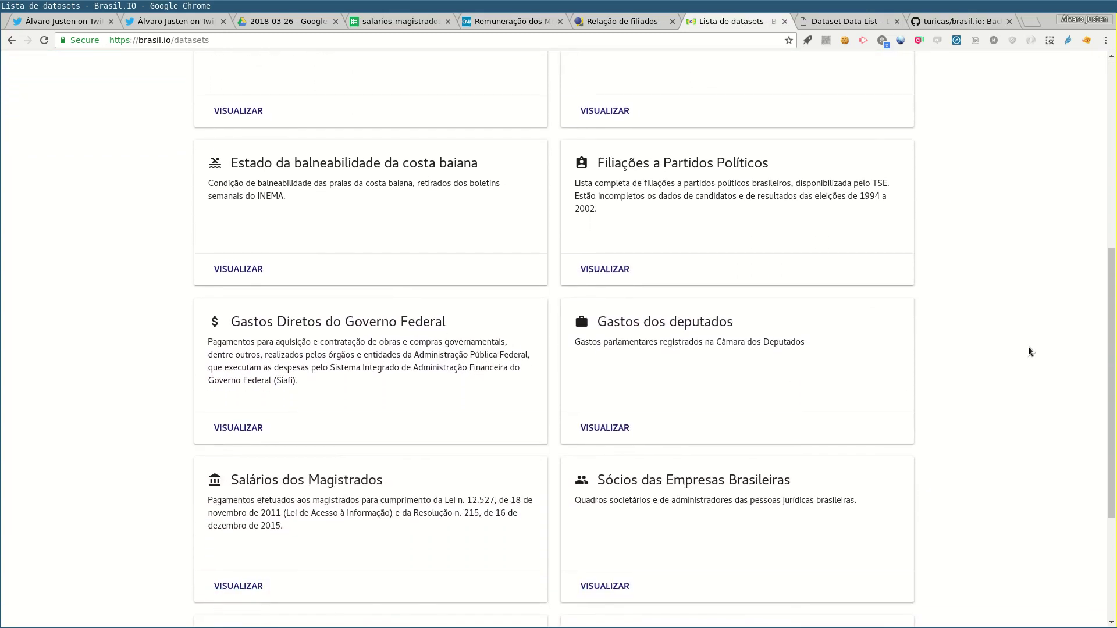
{"action": "scroll", "coordinate": [996, 414], "scroll_direction": "down", "scroll_amount": 2}
{"action": "scroll", "coordinate": [998, 415], "scroll_direction": "down", "scroll_amount": 2}
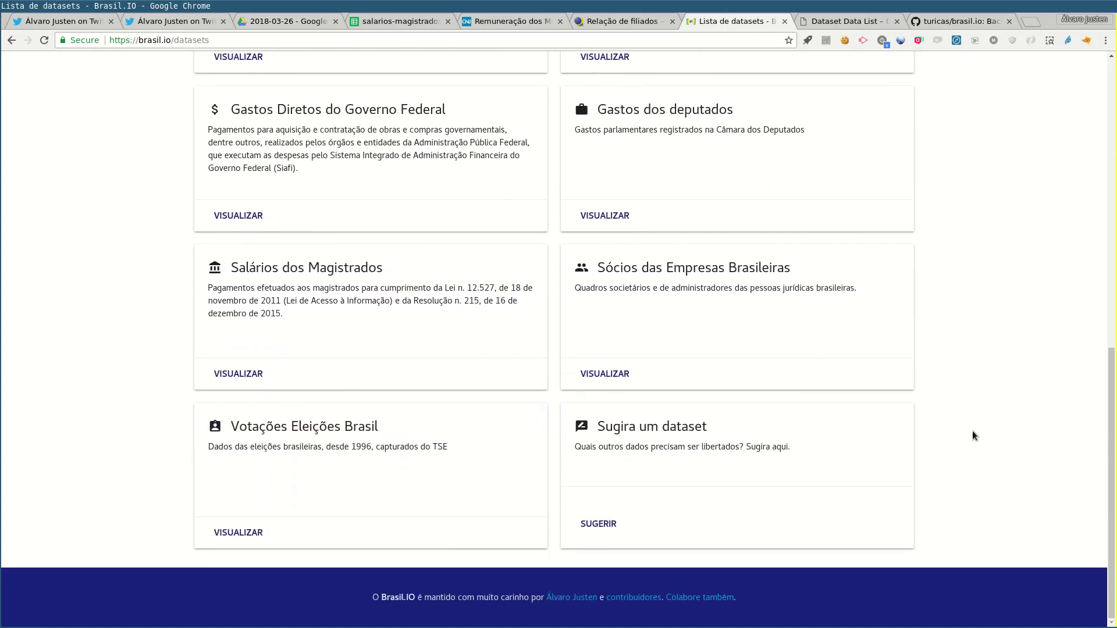
{"action": "scroll", "coordinate": [973, 434], "scroll_direction": "up", "scroll_amount": 10}
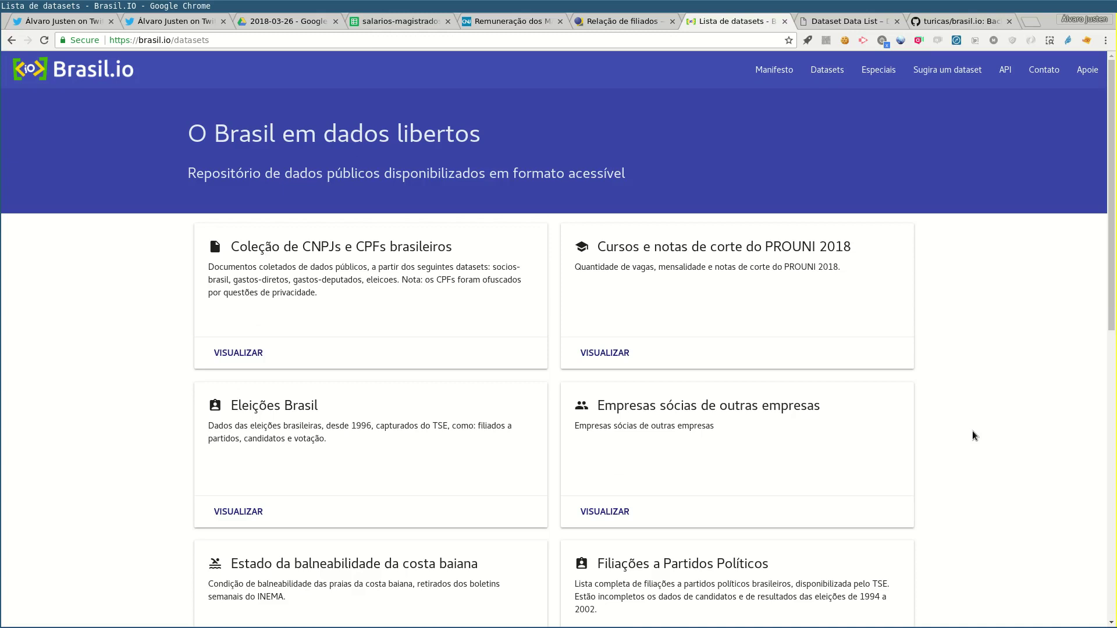
{"action": "scroll", "coordinate": [973, 436], "scroll_direction": "down", "scroll_amount": 5}
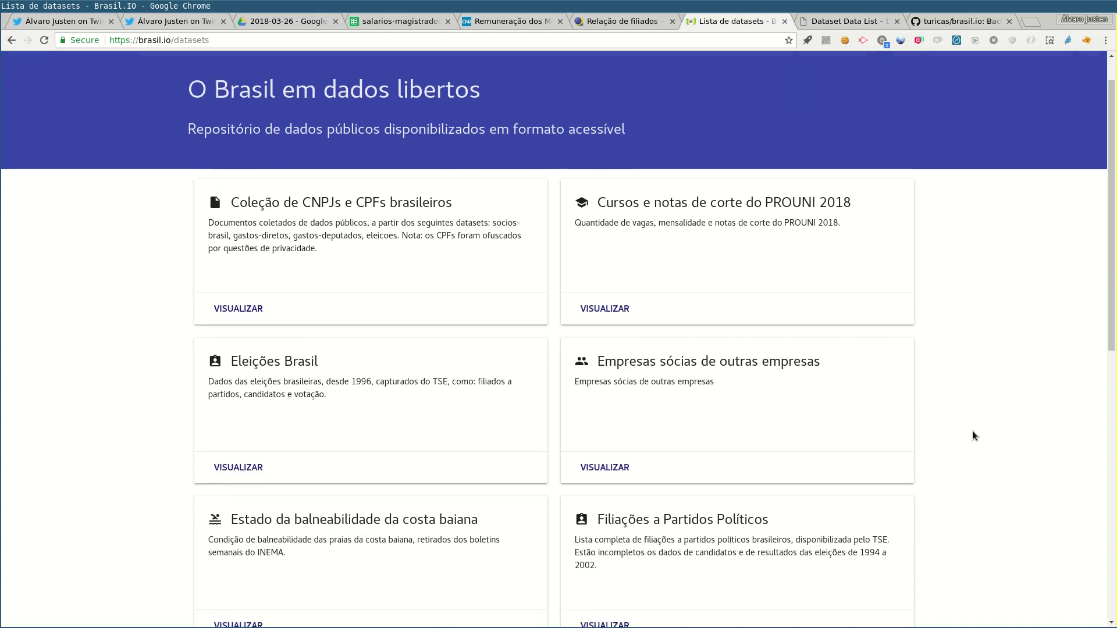
{"action": "scroll", "coordinate": [973, 436], "scroll_direction": "down", "scroll_amount": 3}
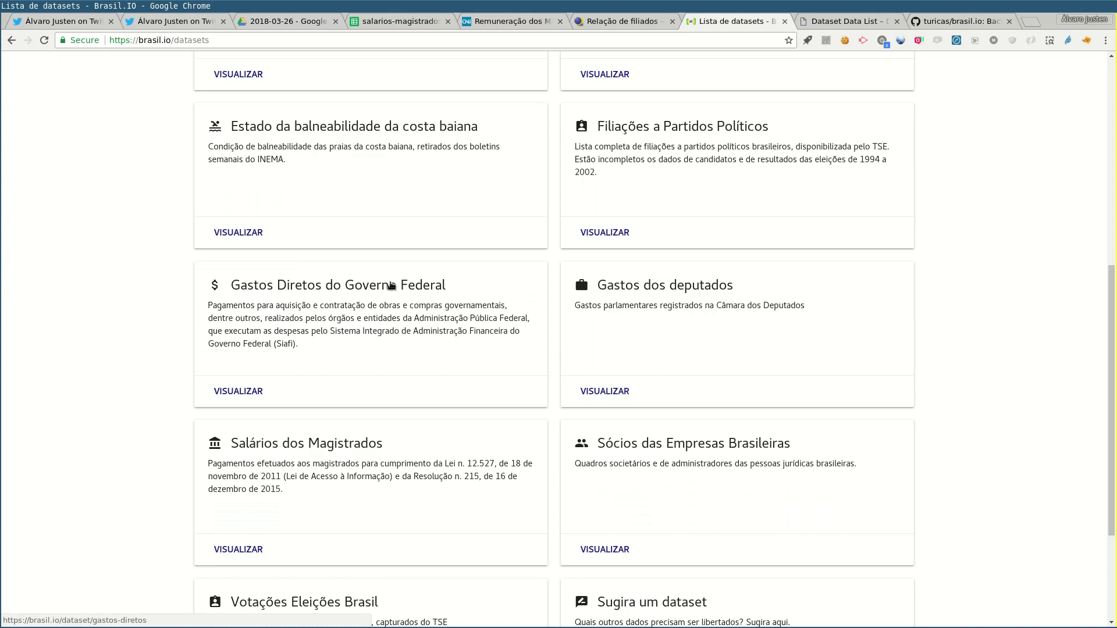
{"action": "scroll", "coordinate": [382, 298], "scroll_direction": "down", "scroll_amount": 1}
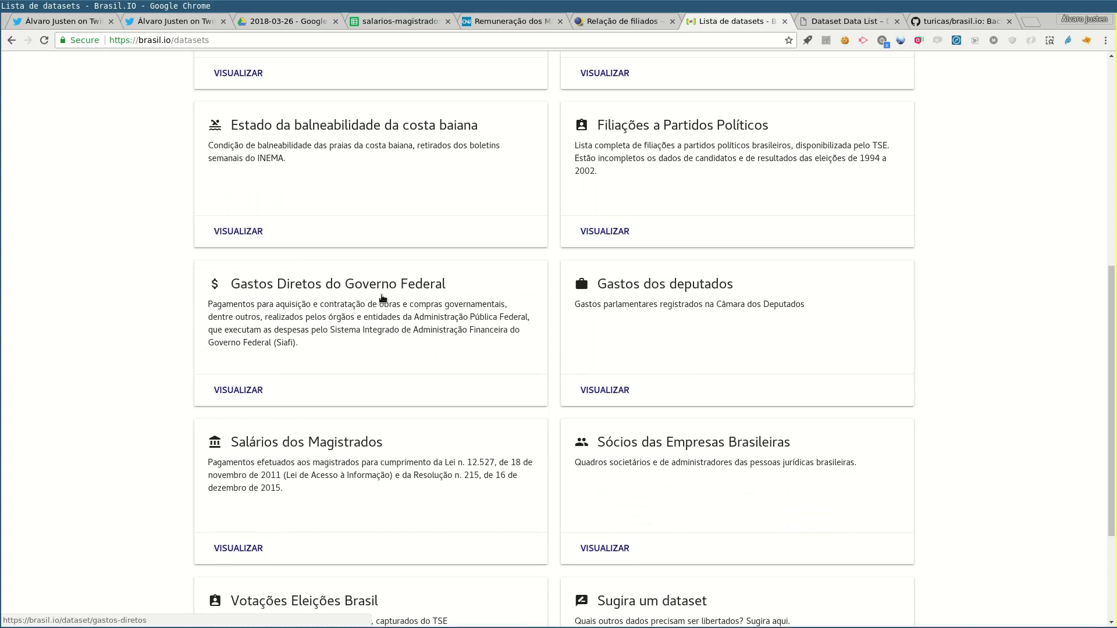
Open the Coleção de CNPJs e CPFs brasileiros dataset and filter its documents by the search "jair bolsonaro"
{"action": "scroll", "coordinate": [382, 298], "scroll_direction": "up", "scroll_amount": 8}
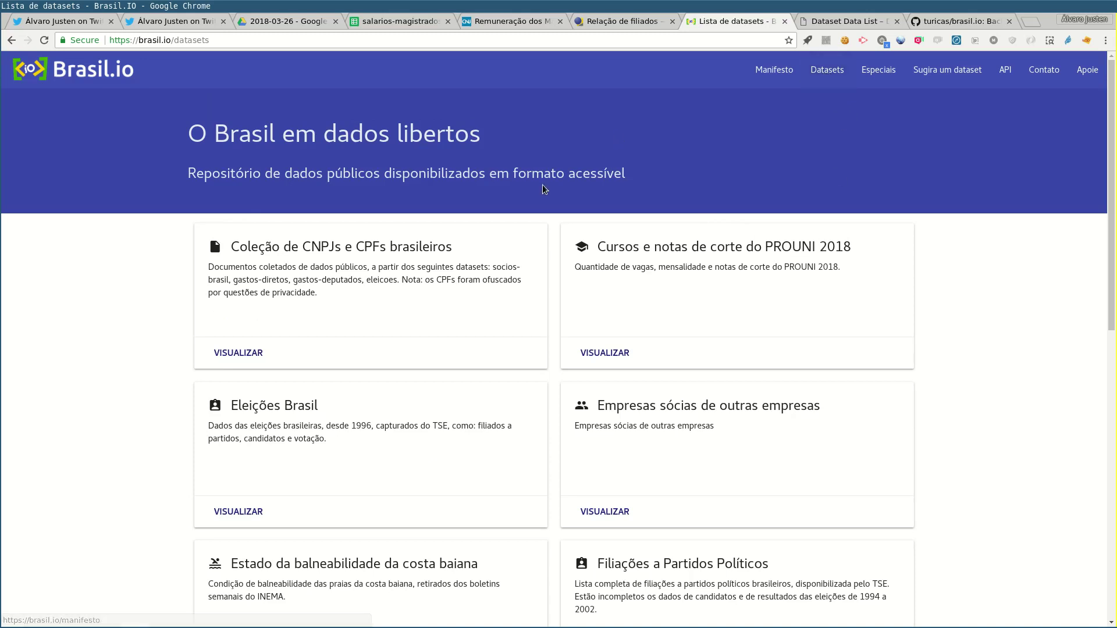
{"action": "left_click", "coordinate": [242, 356]}
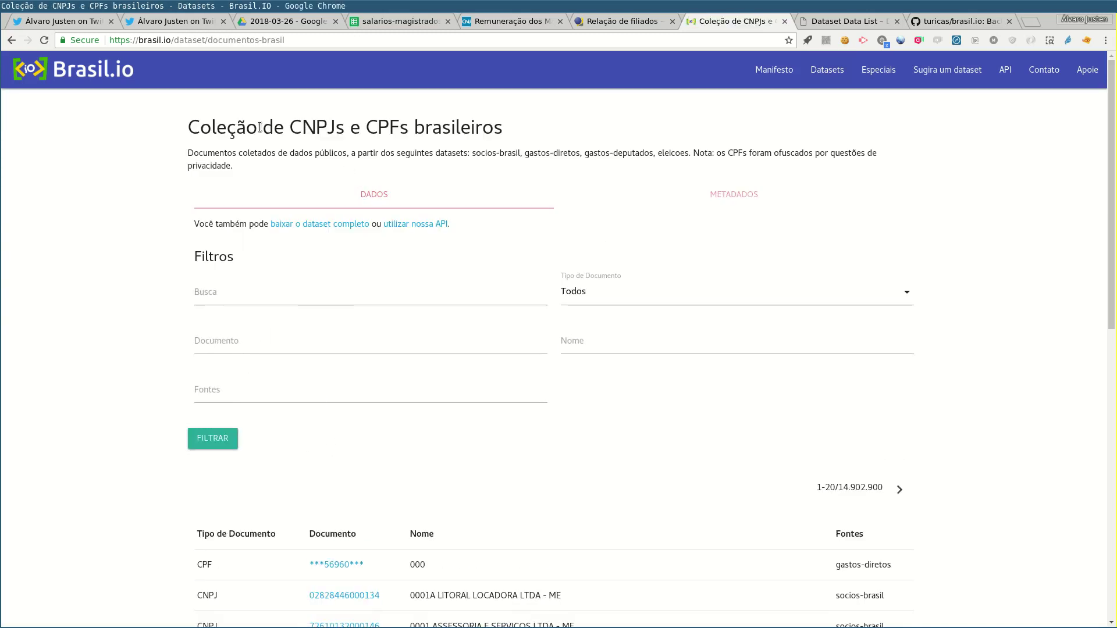
{"action": "left_click", "coordinate": [297, 300]}
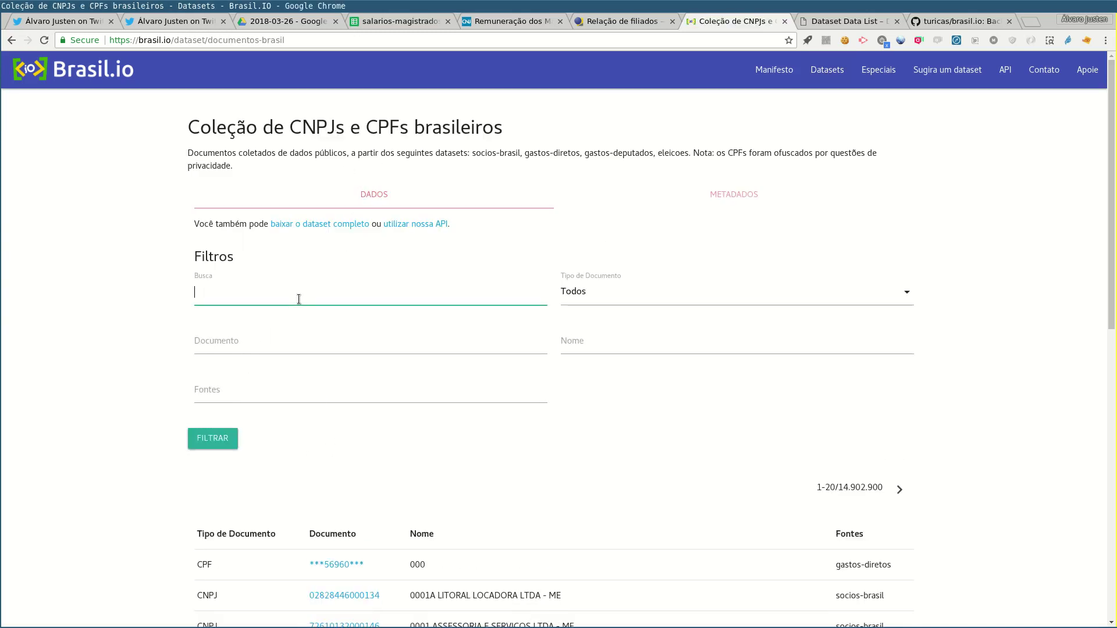
{"action": "type", "text": "jair bolsonaro"}
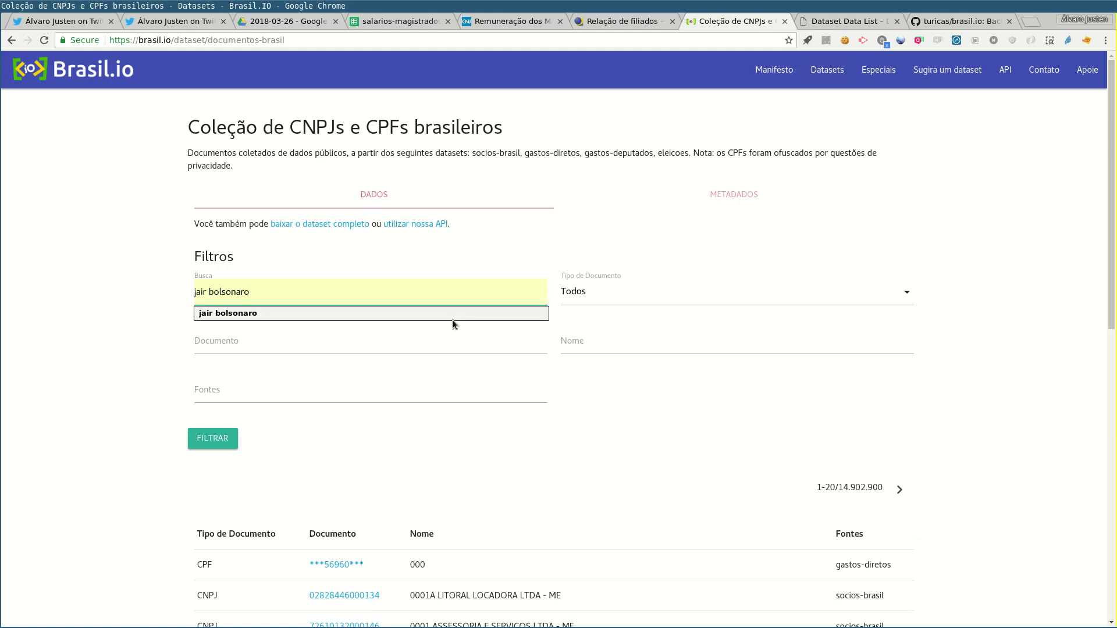
{"action": "left_click", "coordinate": [452, 319]}
{"action": "left_click", "coordinate": [211, 447]}
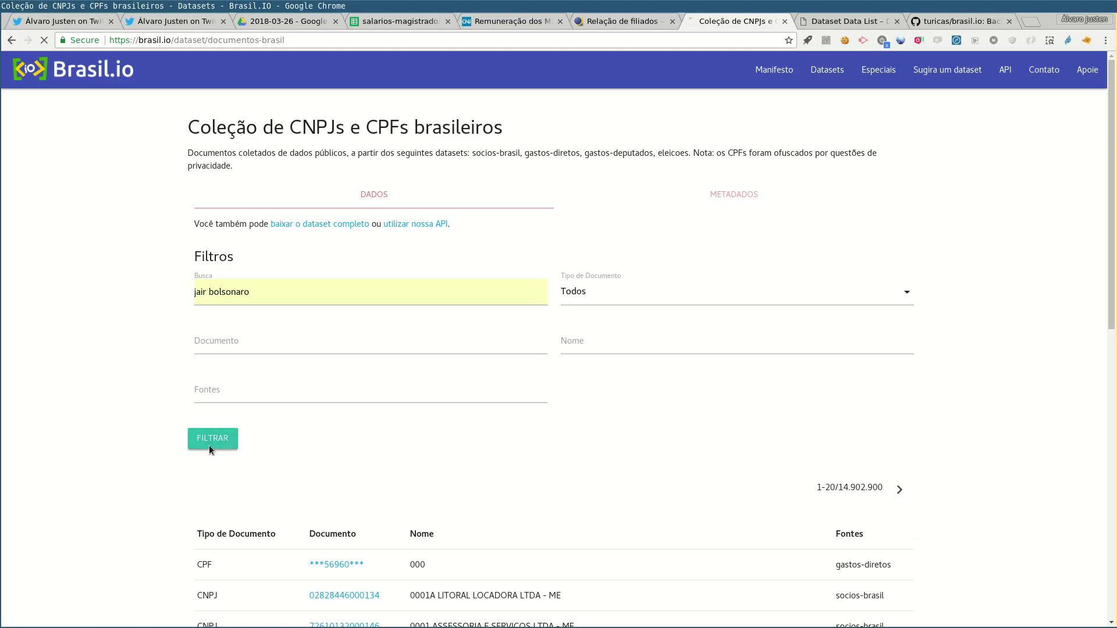
{"action": "scroll", "coordinate": [157, 455], "scroll_direction": "down", "scroll_amount": 3}
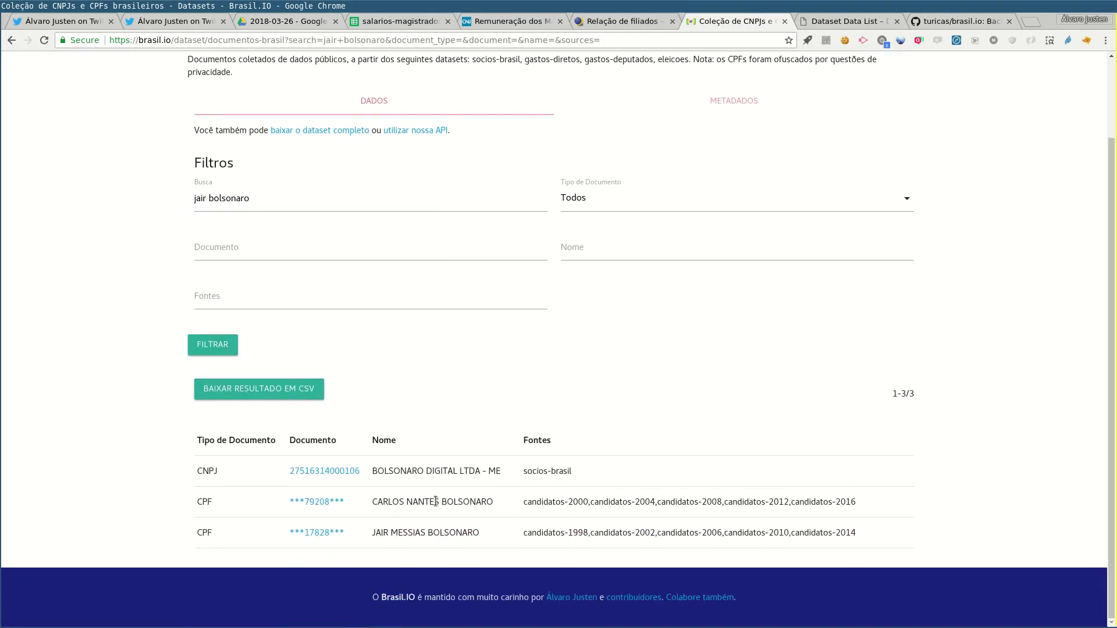
Open the Jair Messias Bolsonaro document record from the results and review its Filiações, Candidaturas, Sociedades and Gastos sections
{"action": "triple_click", "coordinate": [417, 534]}
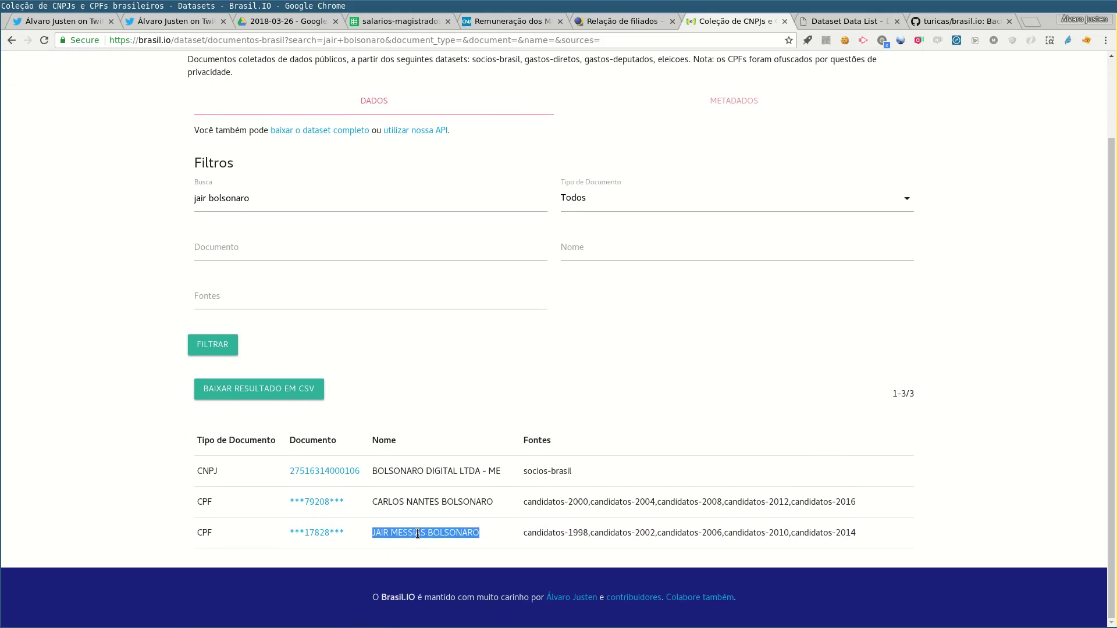
{"action": "left_click", "coordinate": [418, 534]}
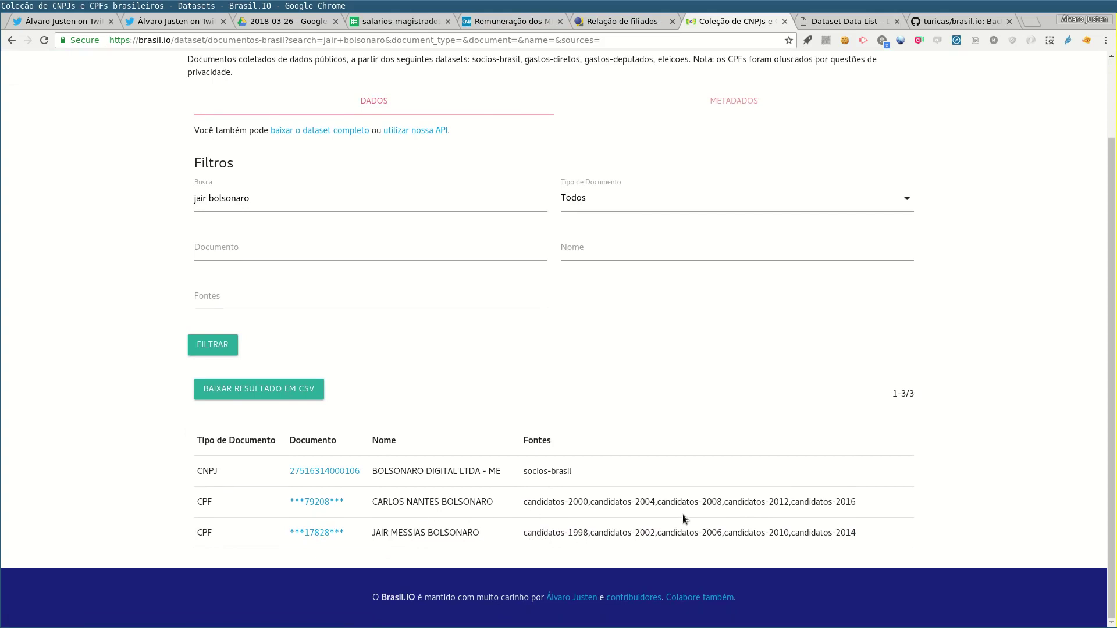
{"action": "left_click", "coordinate": [318, 533]}
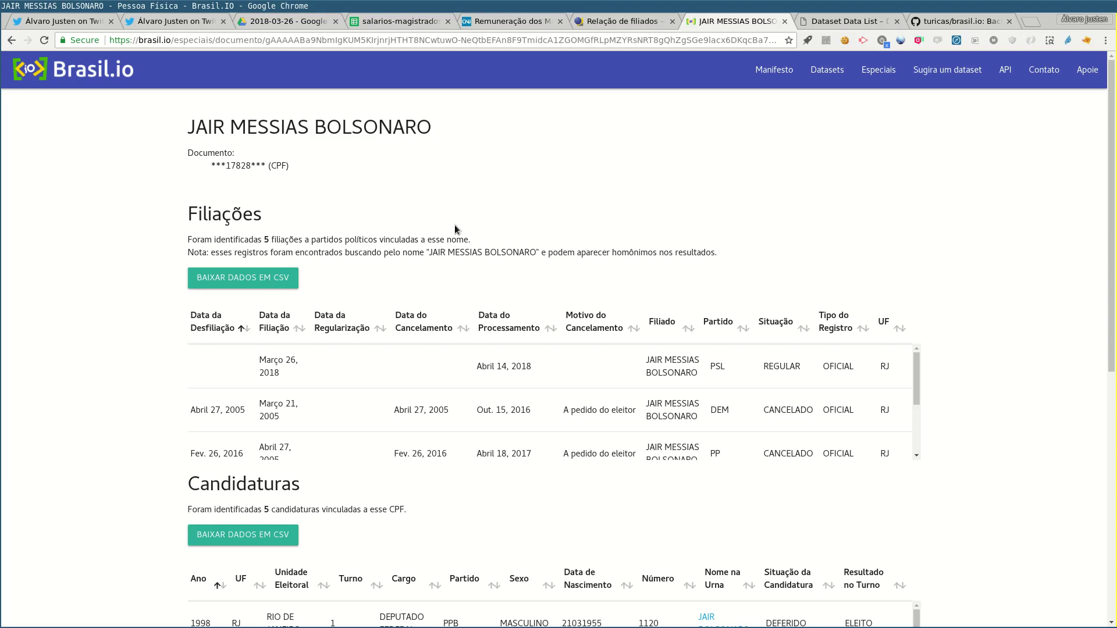
{"action": "scroll", "coordinate": [519, 399], "scroll_direction": "down", "scroll_amount": 2}
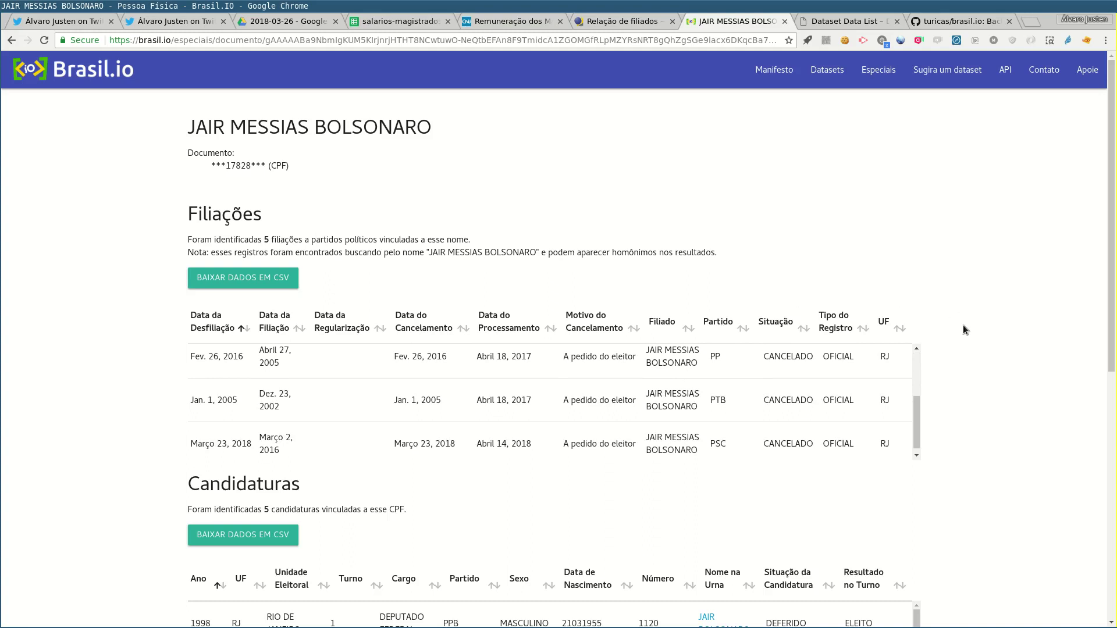
{"action": "scroll", "coordinate": [962, 325], "scroll_direction": "down", "scroll_amount": 4}
{"action": "scroll", "coordinate": [706, 418], "scroll_direction": "down", "scroll_amount": 1}
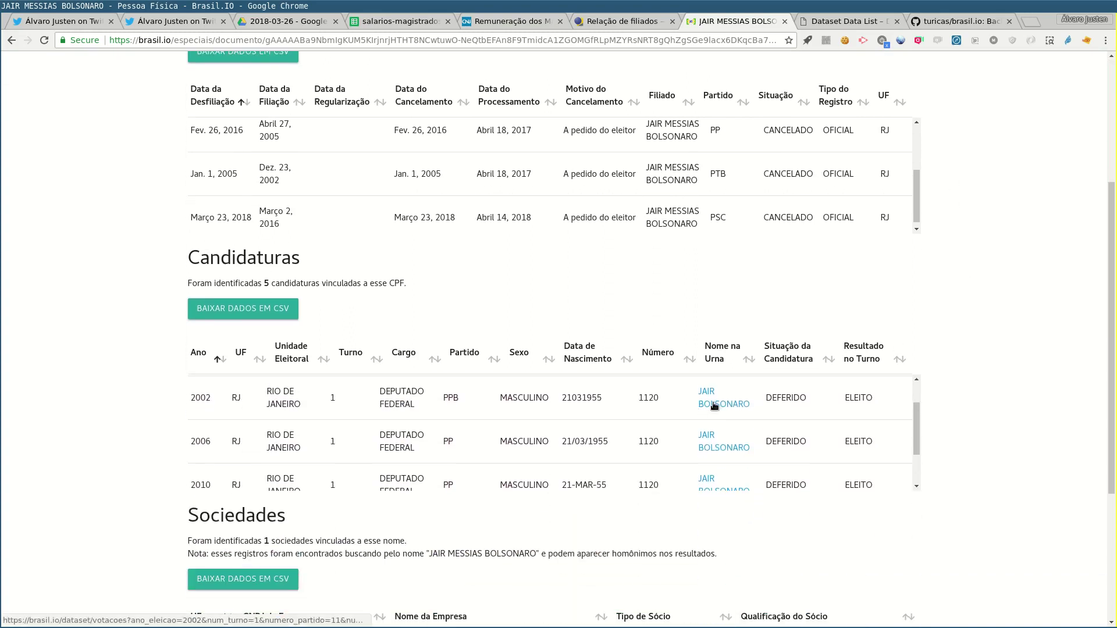
{"action": "scroll", "coordinate": [788, 429], "scroll_direction": "down", "scroll_amount": 1}
{"action": "scroll", "coordinate": [948, 424], "scroll_direction": "down", "scroll_amount": 3}
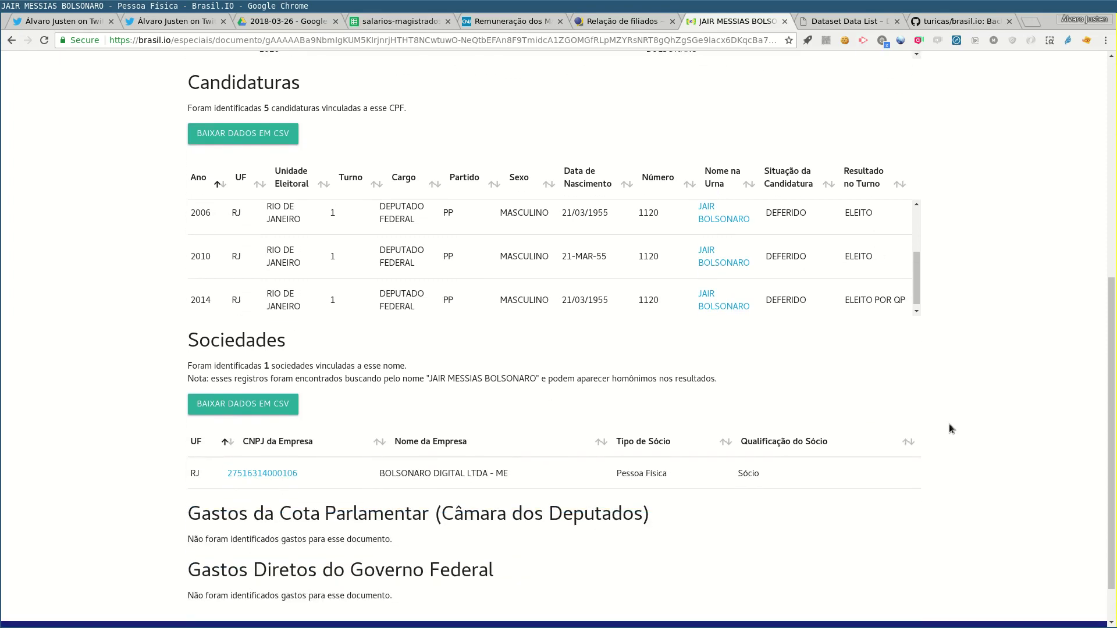
{"action": "scroll", "coordinate": [456, 499], "scroll_direction": "down", "scroll_amount": 1}
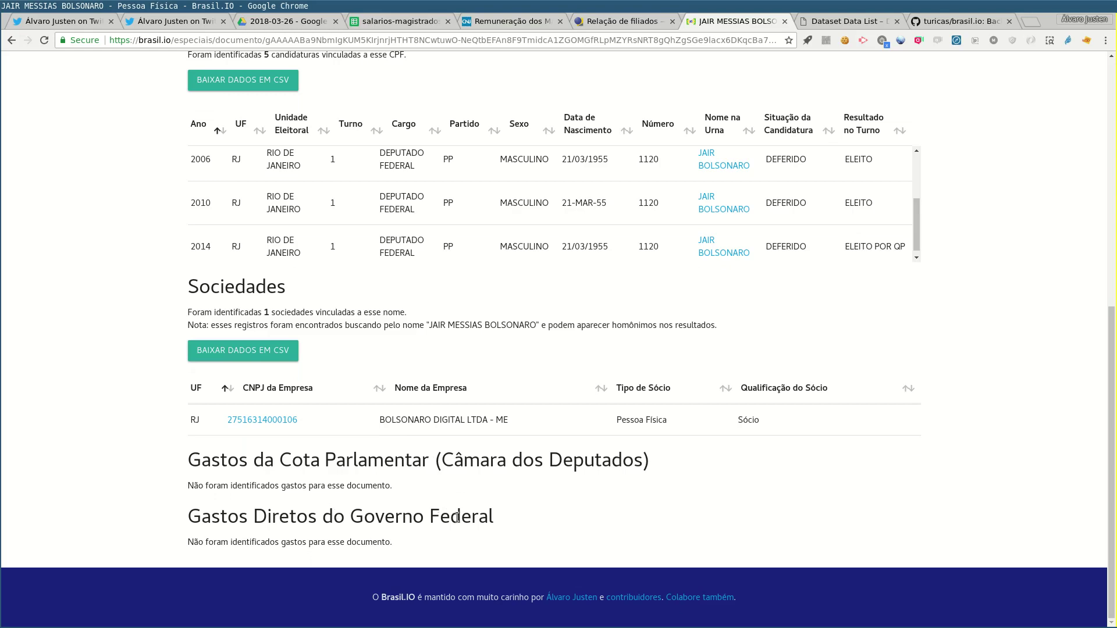
Go over the whole Jair Messias Bolsonaro record again, from party affiliations down to the Sociedades and federal spending sections
{"action": "scroll", "coordinate": [458, 517], "scroll_direction": "up", "scroll_amount": 8}
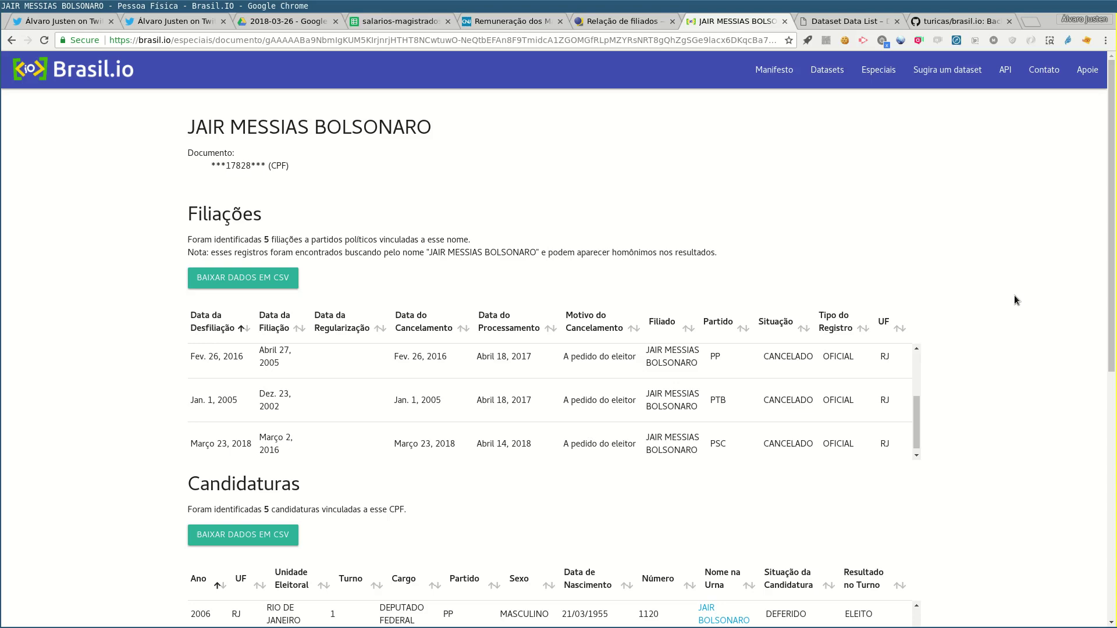
{"action": "scroll", "coordinate": [1015, 298], "scroll_direction": "down", "scroll_amount": 1}
{"action": "scroll", "coordinate": [1014, 295], "scroll_direction": "down", "scroll_amount": 1}
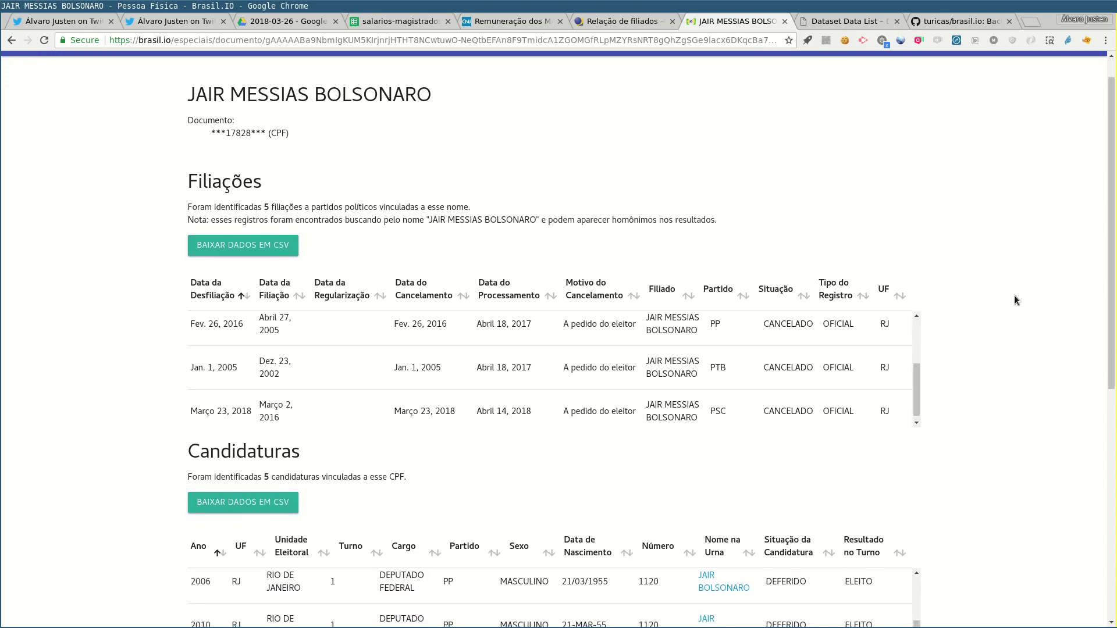
{"action": "scroll", "coordinate": [1015, 299], "scroll_direction": "down", "scroll_amount": 3}
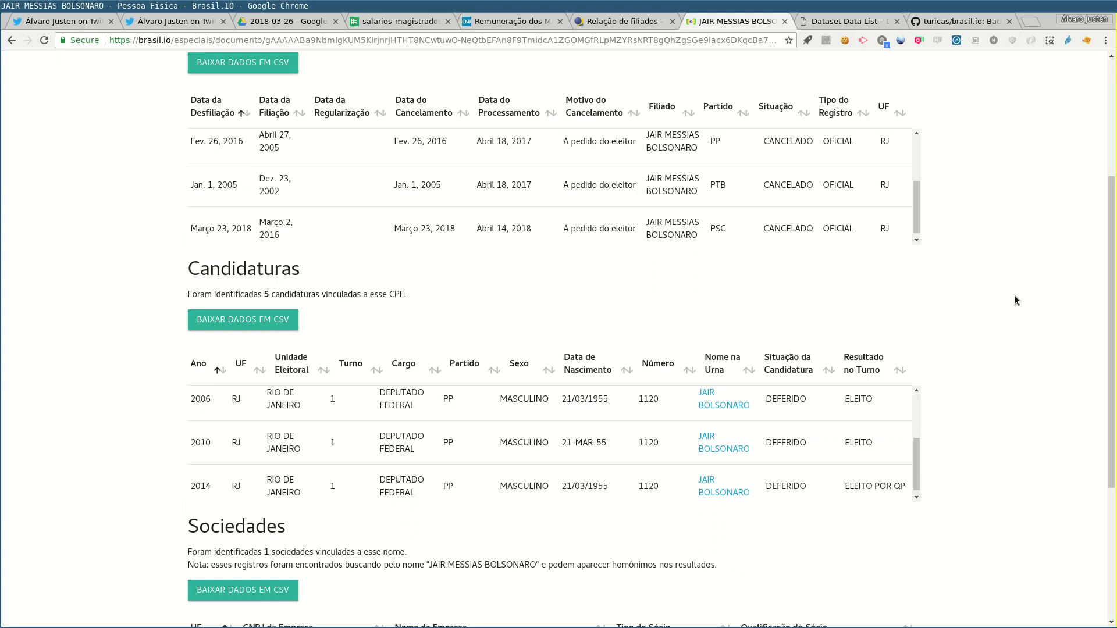
{"action": "scroll", "coordinate": [1014, 295], "scroll_direction": "down", "scroll_amount": 4}
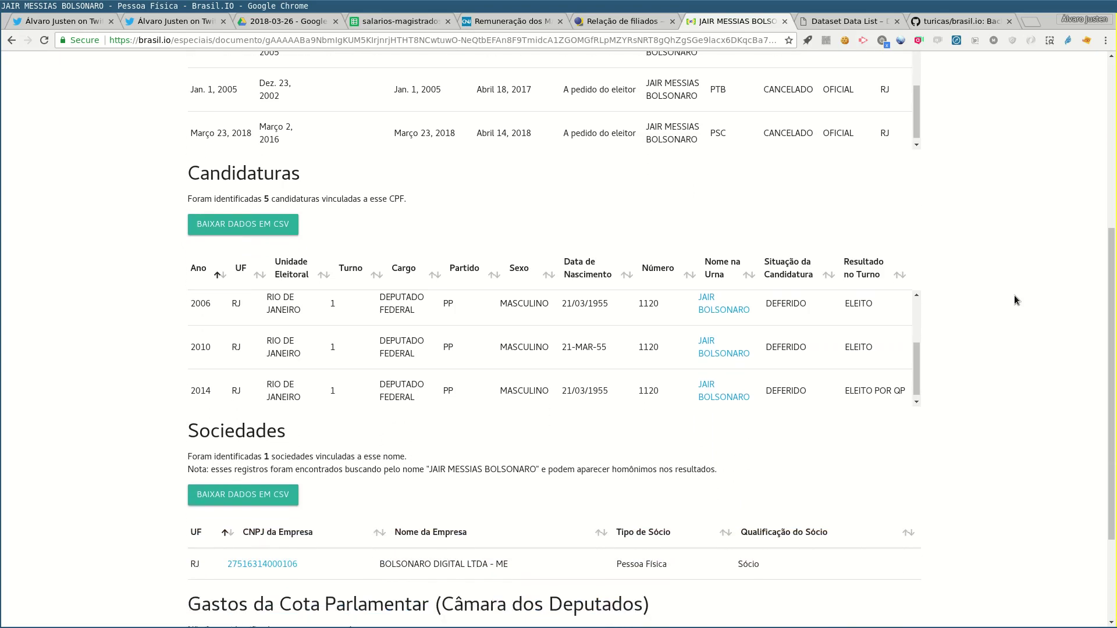
{"action": "scroll", "coordinate": [1015, 300], "scroll_direction": "down", "scroll_amount": 1}
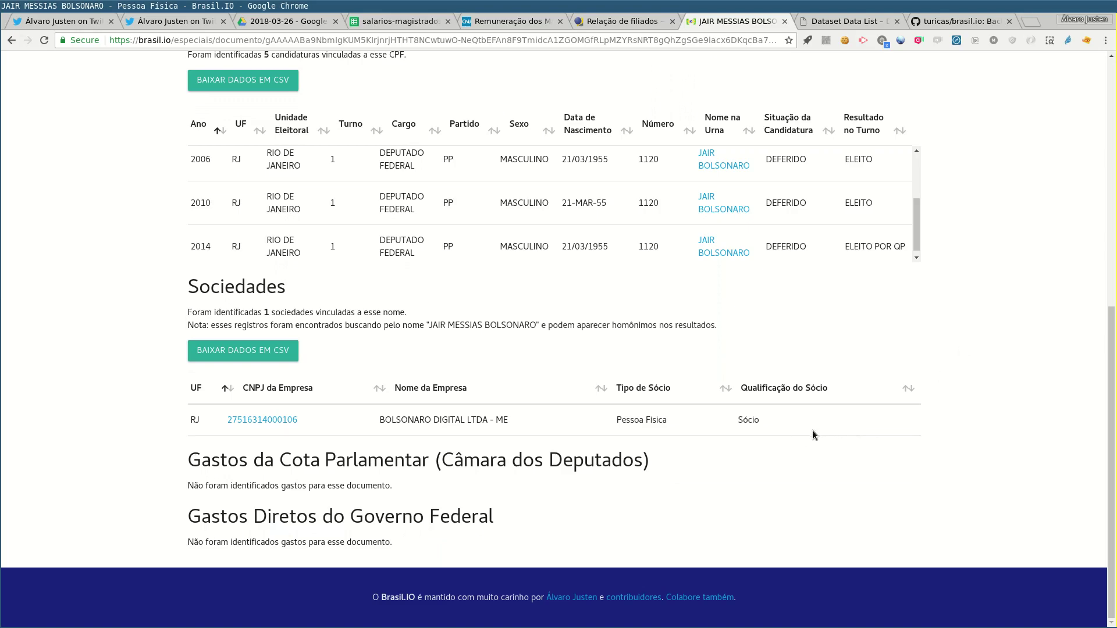
{"action": "scroll", "coordinate": [798, 443], "scroll_direction": "up", "scroll_amount": 8}
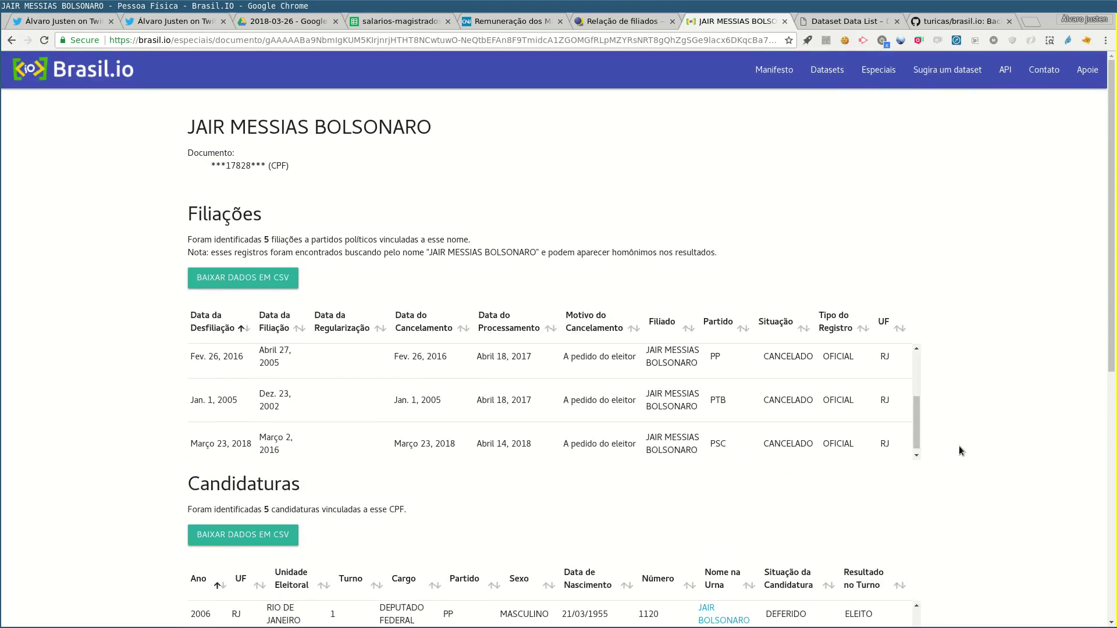
{"action": "scroll", "coordinate": [959, 446], "scroll_direction": "down", "scroll_amount": 8}
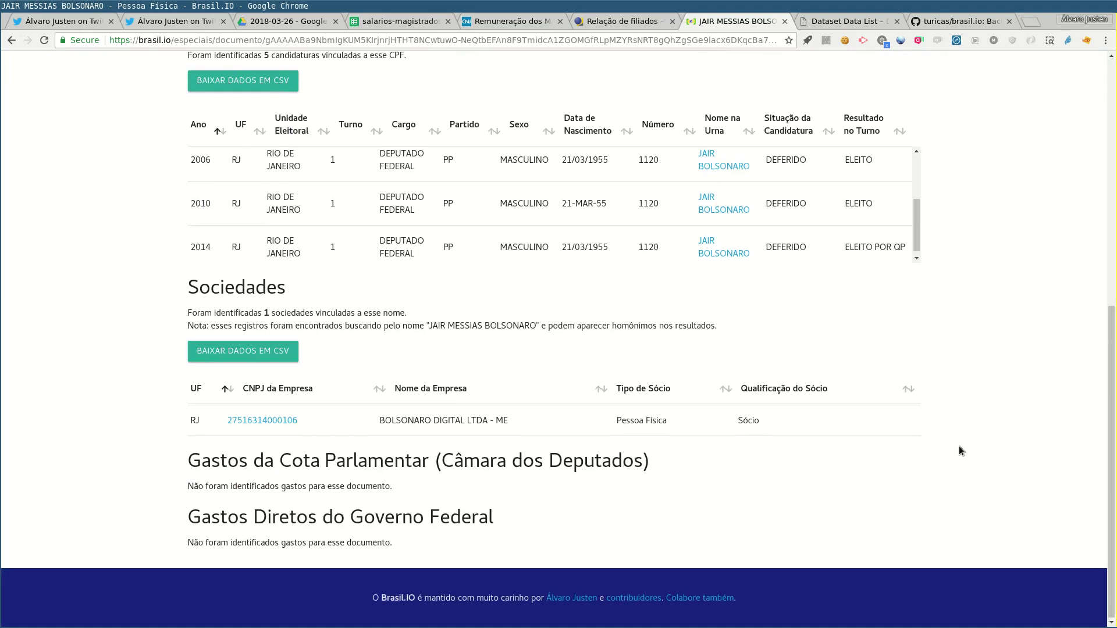
Open the linked company Bolsonaro Digital Ltda - ME and examine its Quadro Societário
{"action": "left_click", "coordinate": [270, 422]}
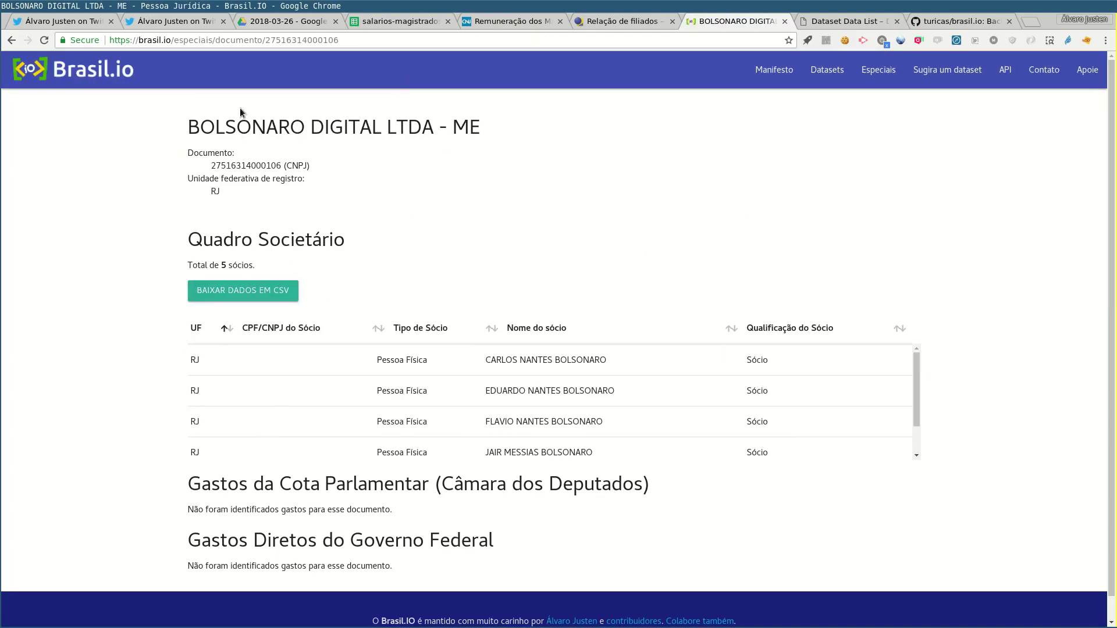
{"action": "scroll", "coordinate": [490, 394], "scroll_direction": "down", "scroll_amount": 1}
{"action": "scroll", "coordinate": [490, 395], "scroll_direction": "up", "scroll_amount": 1}
Return to the Coleção de CNPJs e CPFs brasileiros dataset and filter it by the search "odebrecht consorcio gutierrez"
{"action": "left_click", "coordinate": [827, 70]}
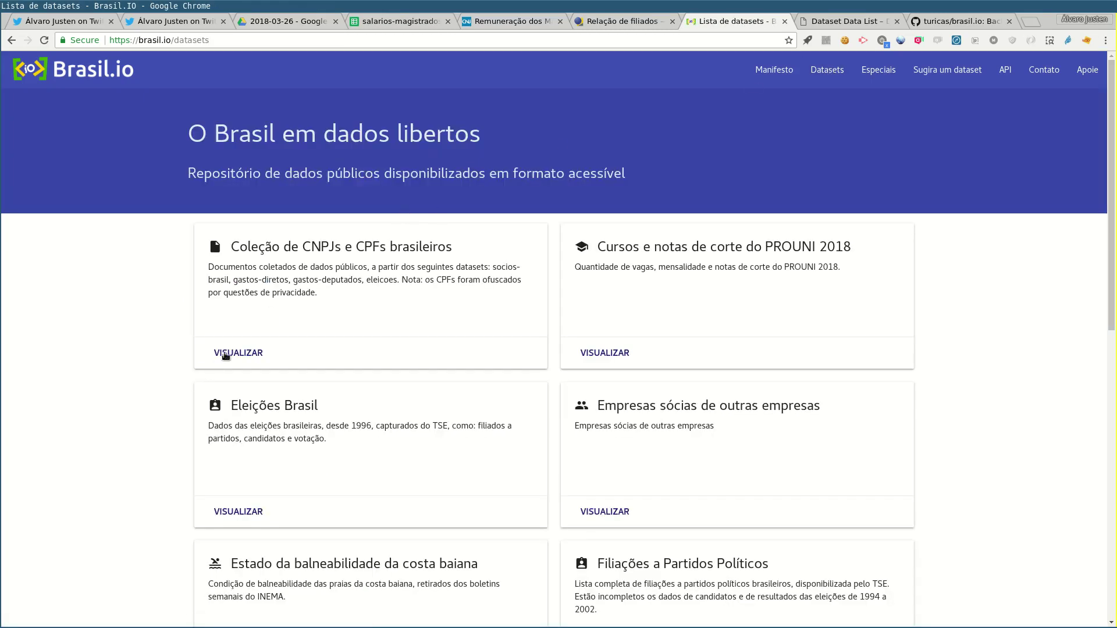
{"action": "left_click", "coordinate": [235, 351]}
{"action": "left_click", "coordinate": [361, 287]}
{"action": "type", "text": "odebrecht consorcio gutierrez"}
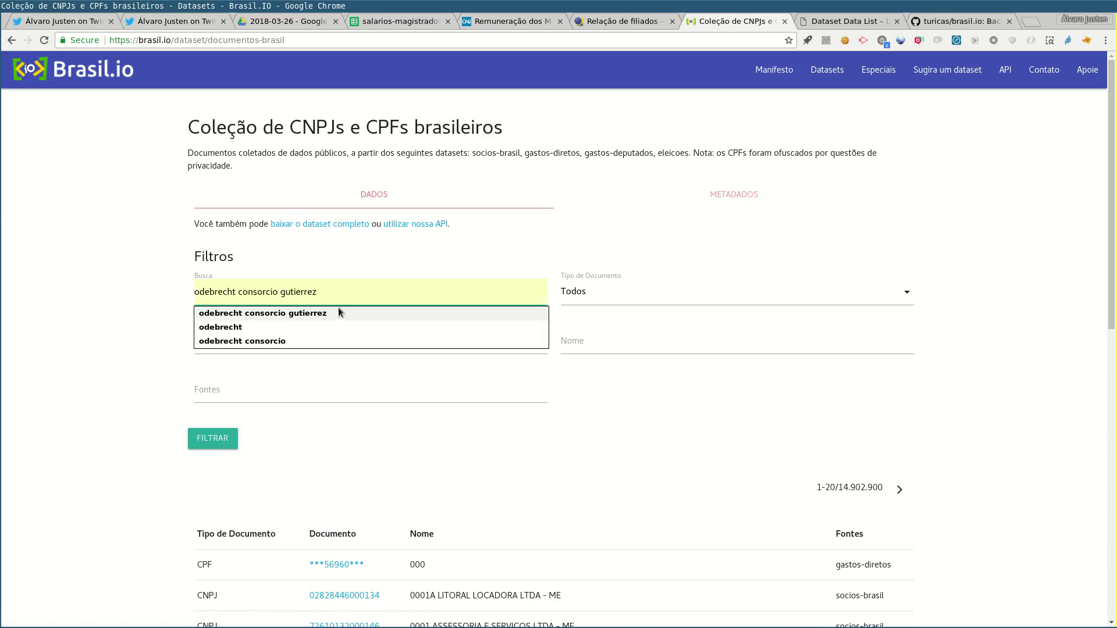
{"action": "left_click", "coordinate": [339, 313]}
{"action": "left_click", "coordinate": [212, 435]}
{"action": "scroll", "coordinate": [147, 450], "scroll_direction": "down", "scroll_amount": 5}
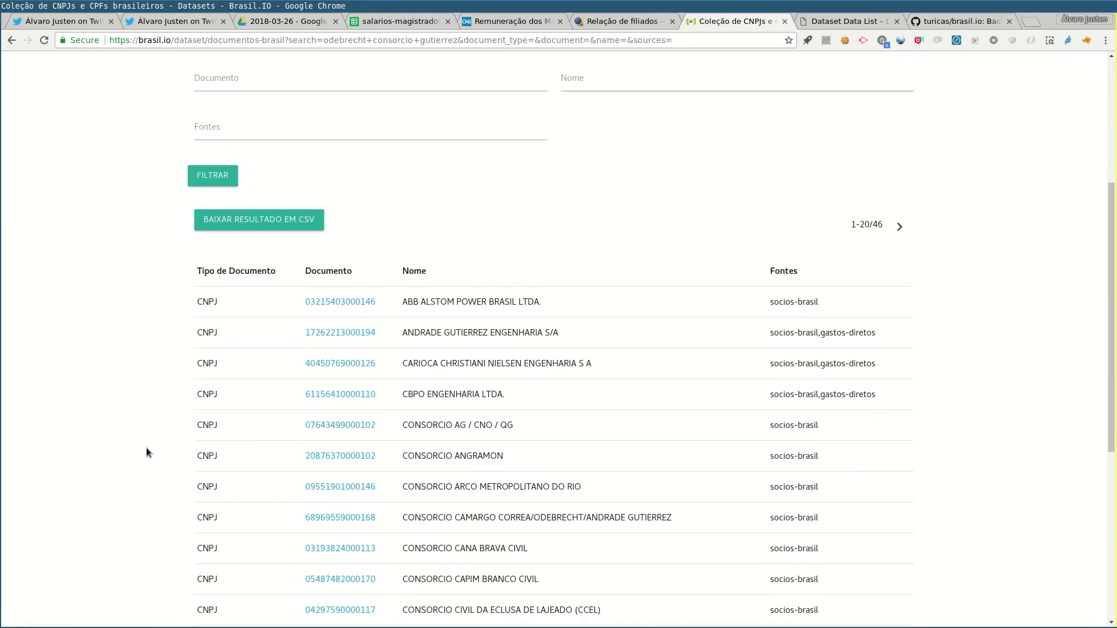
{"action": "scroll", "coordinate": [147, 451], "scroll_direction": "down", "scroll_amount": 2}
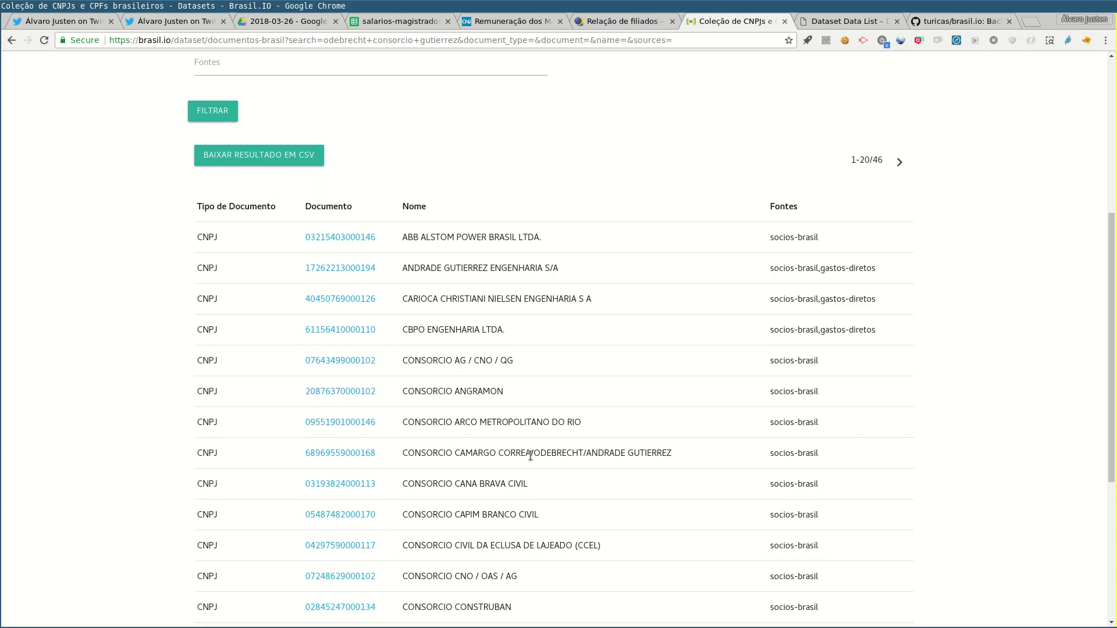
Through the Consorcio Camargo Correa/Odebrecht/Andrade Gutierrez record, open its member Construtora Norberto Odebrecht S A and review its partners and linked companies
{"action": "left_click", "coordinate": [366, 454]}
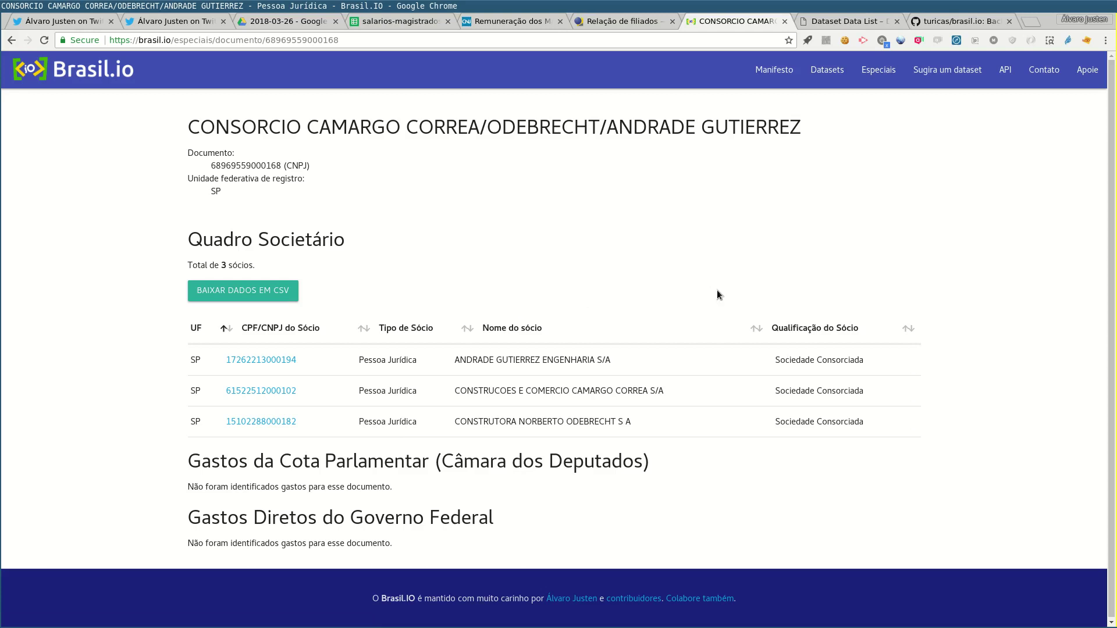
{"action": "left_click", "coordinate": [267, 420]}
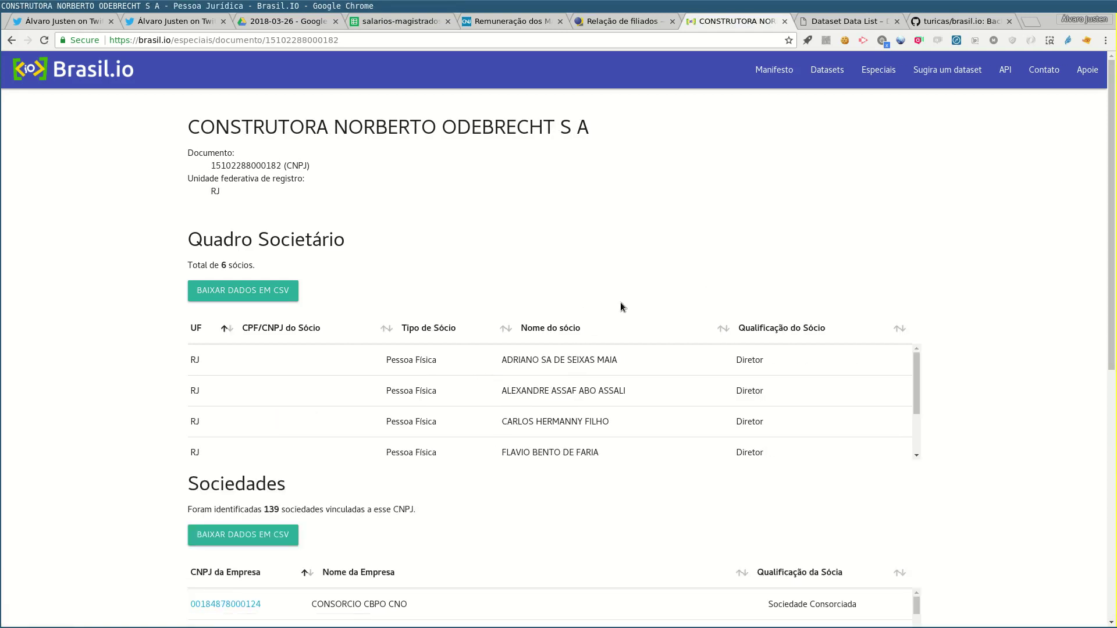
{"action": "scroll", "coordinate": [565, 401], "scroll_direction": "down", "scroll_amount": 3}
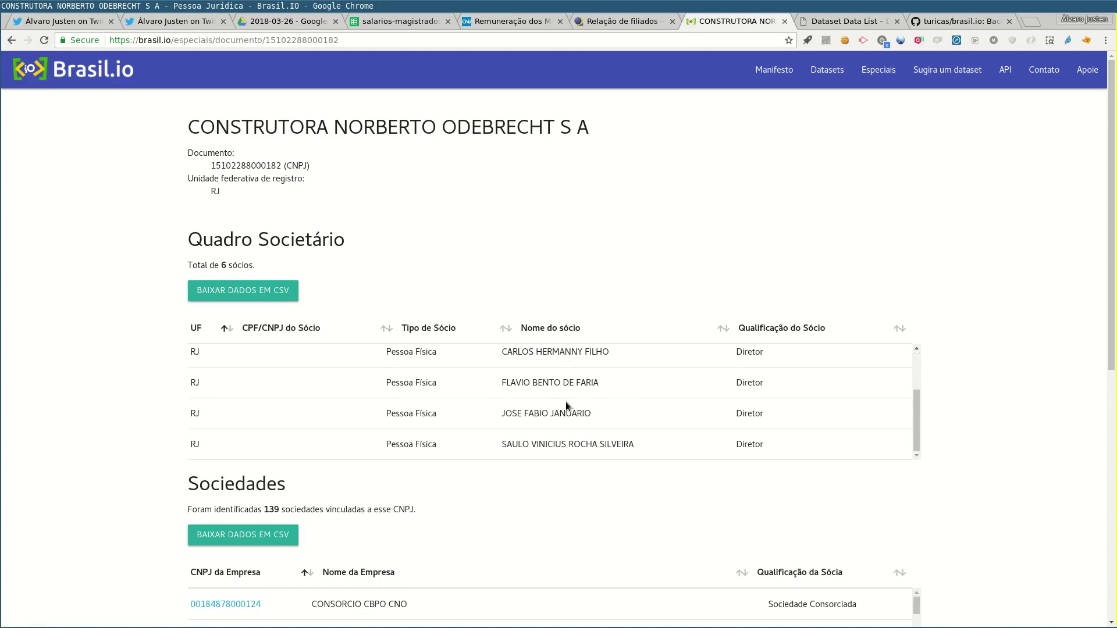
{"action": "scroll", "coordinate": [1009, 313], "scroll_direction": "down", "scroll_amount": 4}
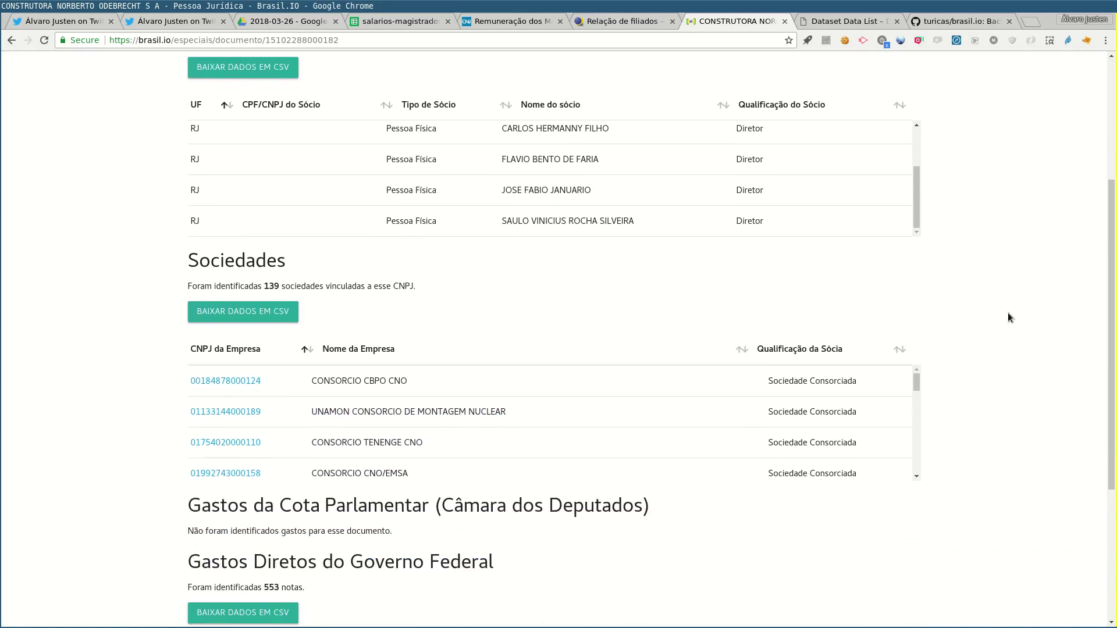
{"action": "double_click", "coordinate": [271, 286]}
{"action": "left_click", "coordinate": [455, 283]}
{"action": "scroll", "coordinate": [473, 443], "scroll_direction": "down", "scroll_amount": 5}
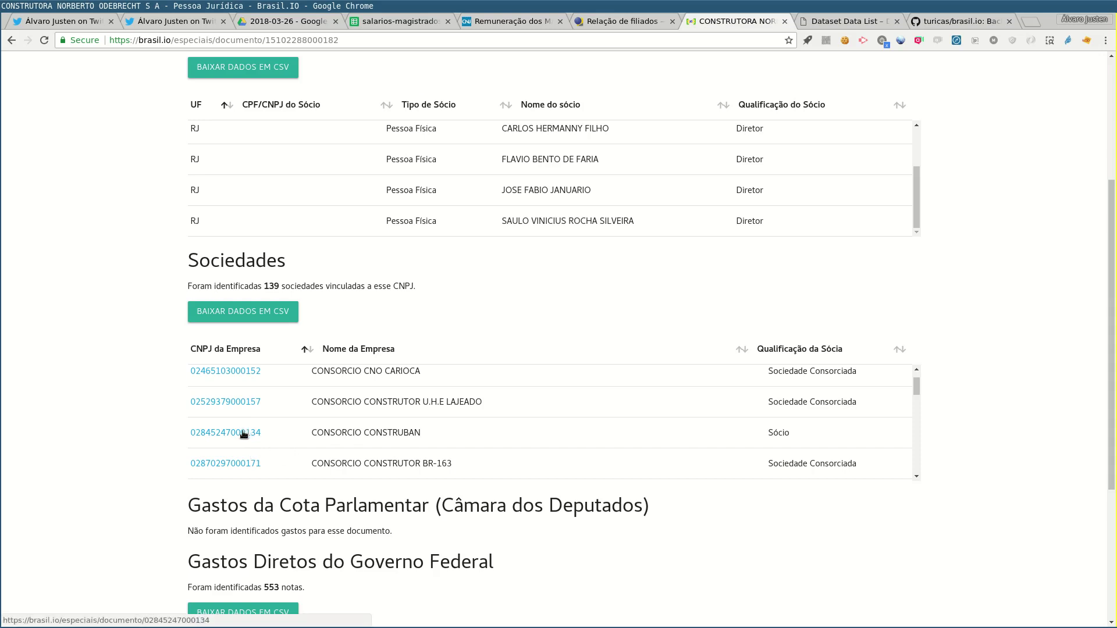
View the Consorcio Construban partners in a separate tab, close it, and return to the Construtora Norberto Odebrecht record
{"action": "middle_click", "coordinate": [230, 437]}
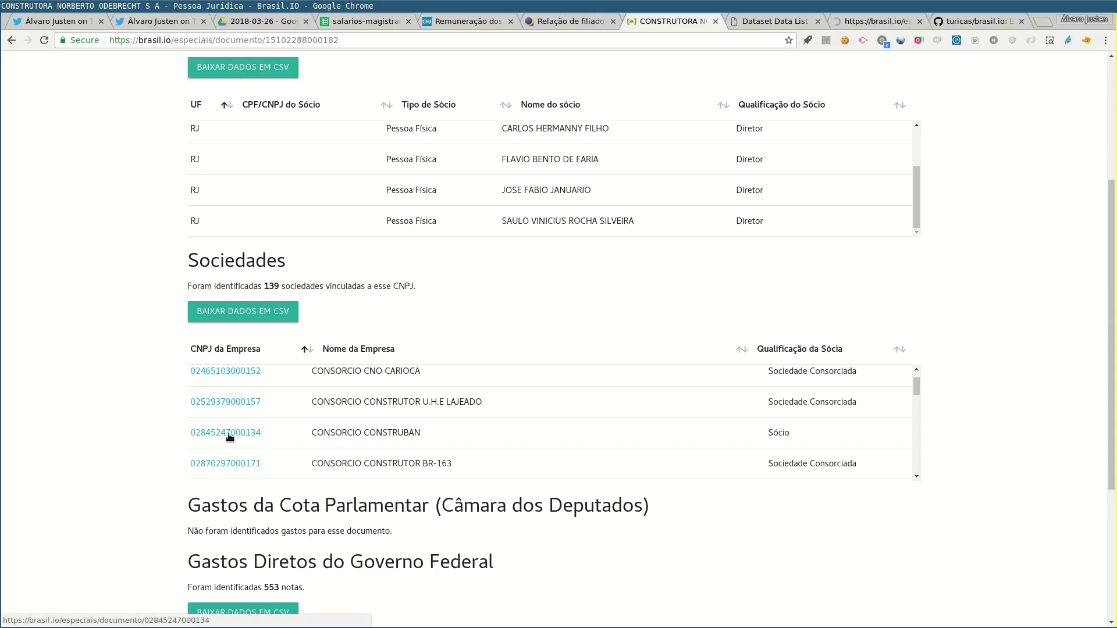
{"action": "left_click", "coordinate": [839, 26]}
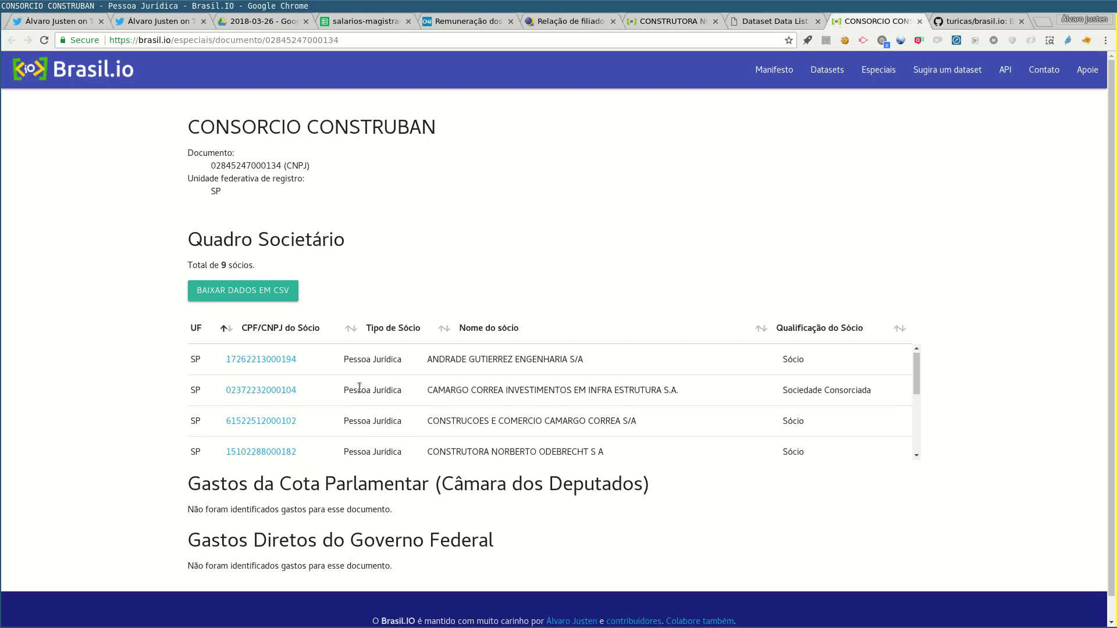
{"action": "scroll", "coordinate": [352, 384], "scroll_direction": "down", "scroll_amount": 3}
{"action": "scroll", "coordinate": [359, 388], "scroll_direction": "up", "scroll_amount": 3}
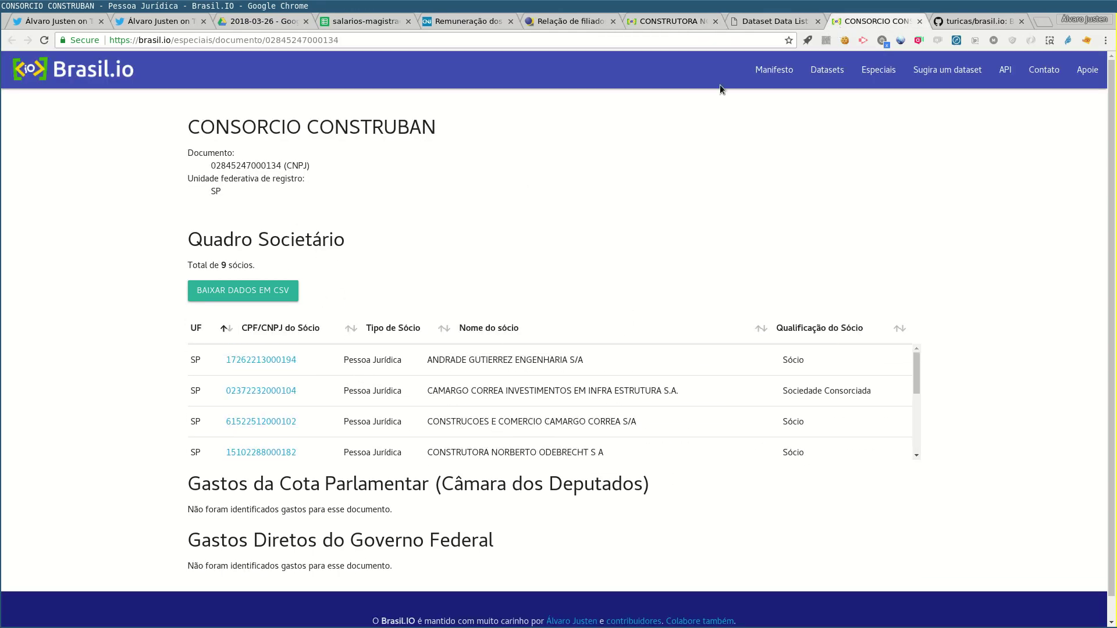
{"action": "left_click", "coordinate": [920, 21]}
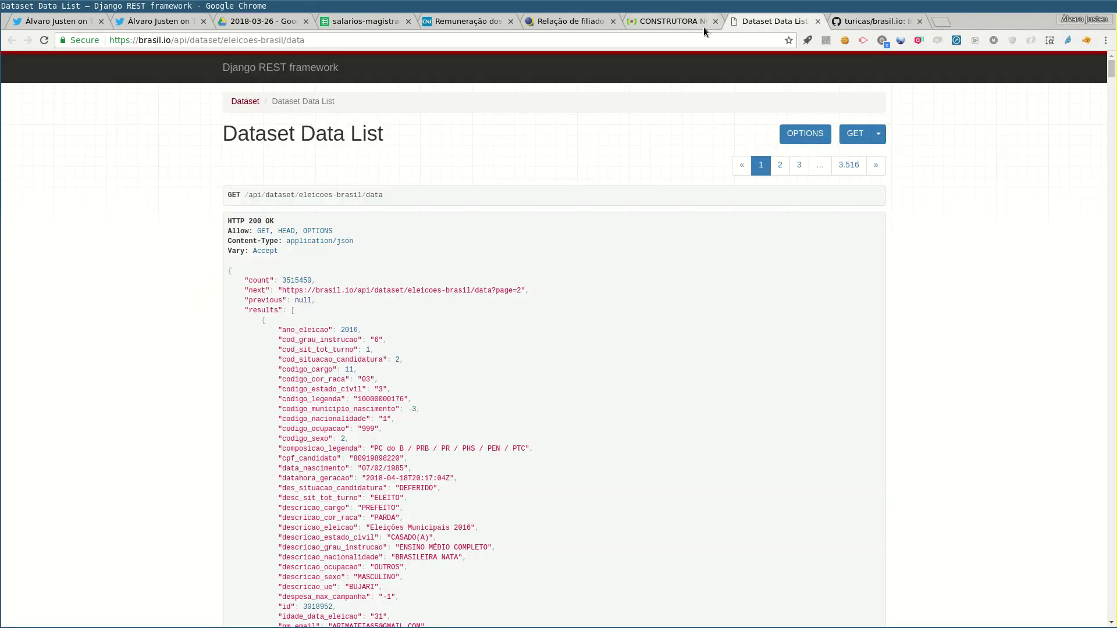
{"action": "left_click", "coordinate": [686, 20]}
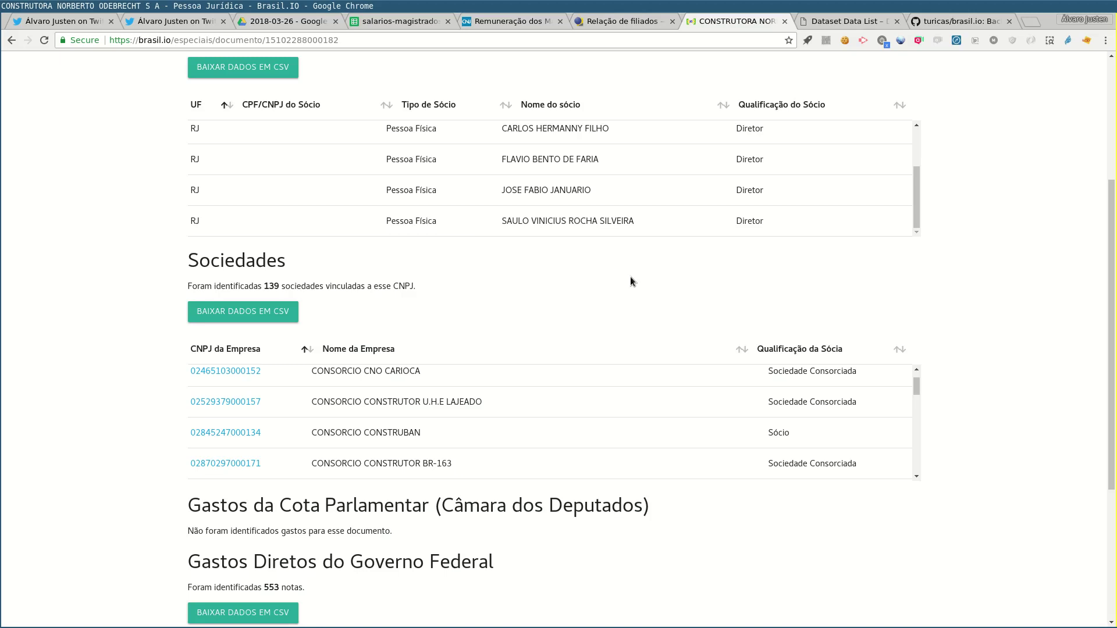
Sort the Gastos Diretos do Governo Federal table by Valor in descending order and review the largest payments
{"action": "scroll", "coordinate": [948, 334], "scroll_direction": "down", "scroll_amount": 5}
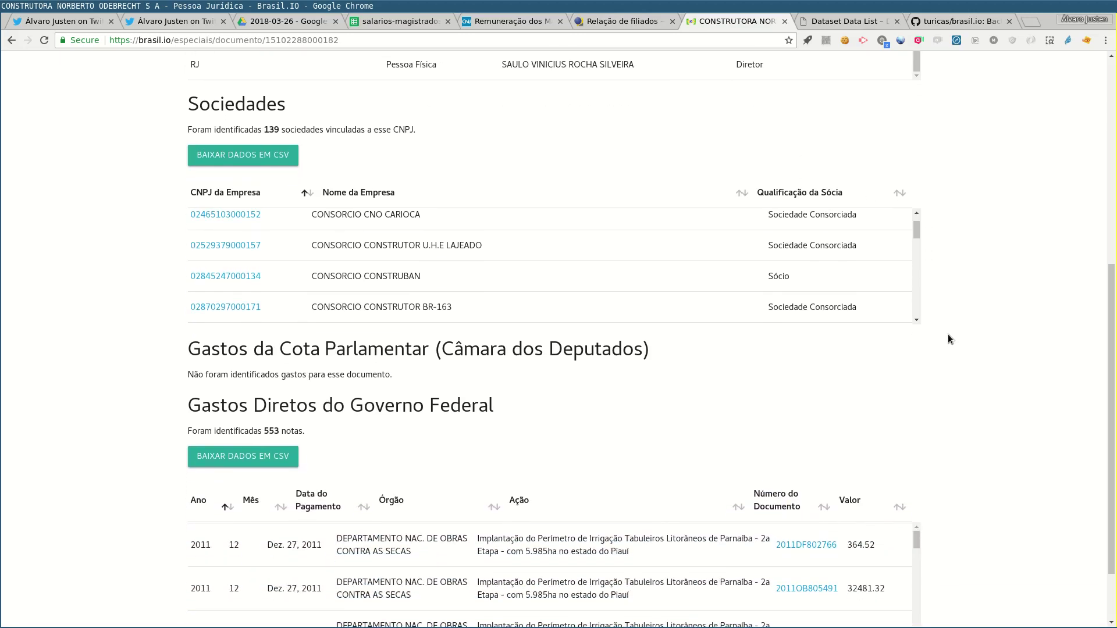
{"action": "scroll", "coordinate": [1051, 429], "scroll_direction": "down", "scroll_amount": 3}
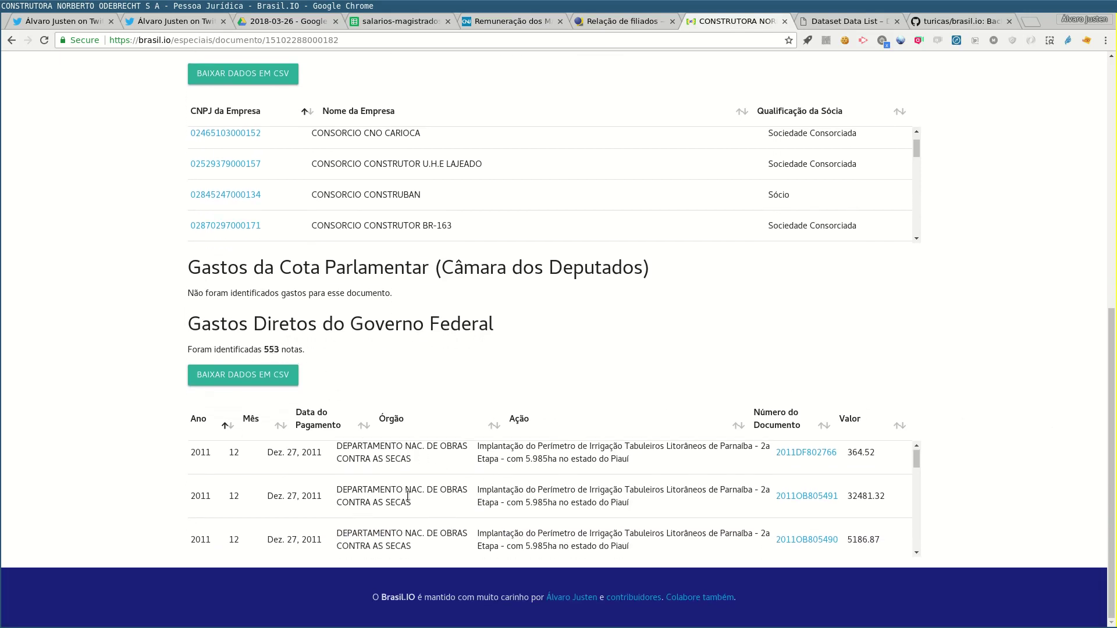
{"action": "left_click", "coordinate": [865, 431]}
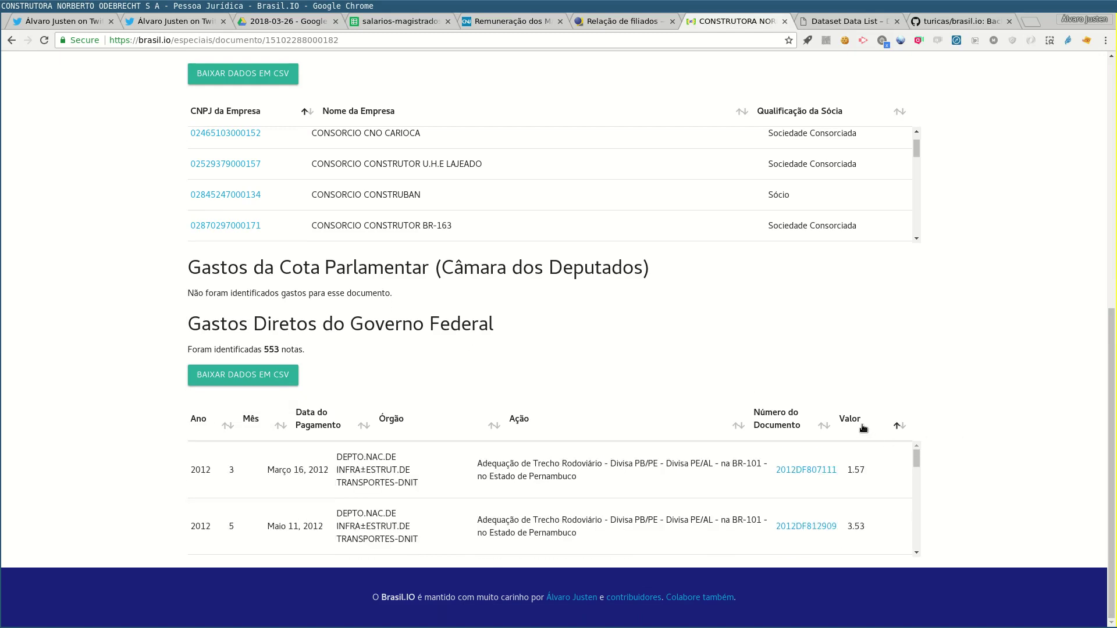
{"action": "left_click", "coordinate": [860, 435]}
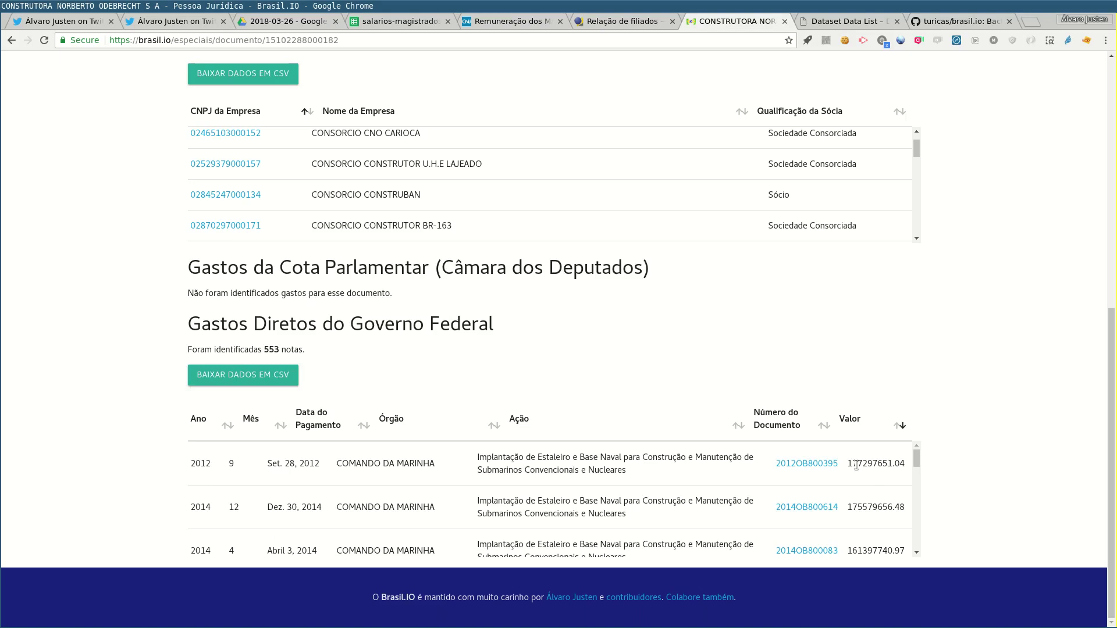
{"action": "left_click_drag", "start_coordinate": [862, 465], "coordinate": [850, 464]}
{"action": "scroll", "coordinate": [427, 488], "scroll_direction": "down", "scroll_amount": 5}
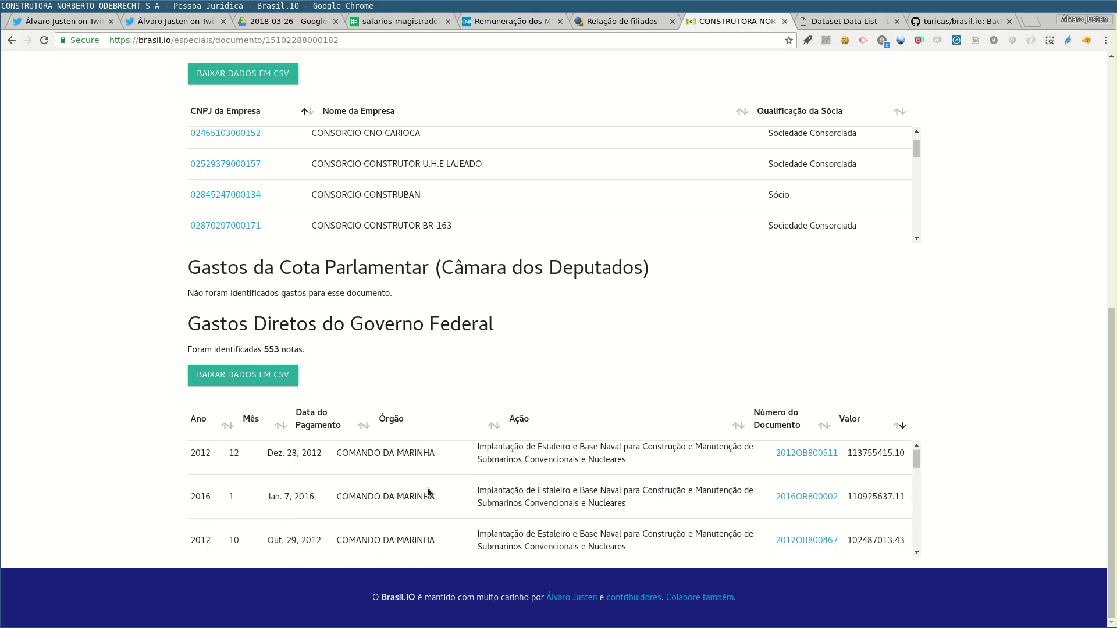
{"action": "scroll", "coordinate": [427, 489], "scroll_direction": "up", "scroll_amount": 5}
{"action": "left_click", "coordinate": [897, 466]}
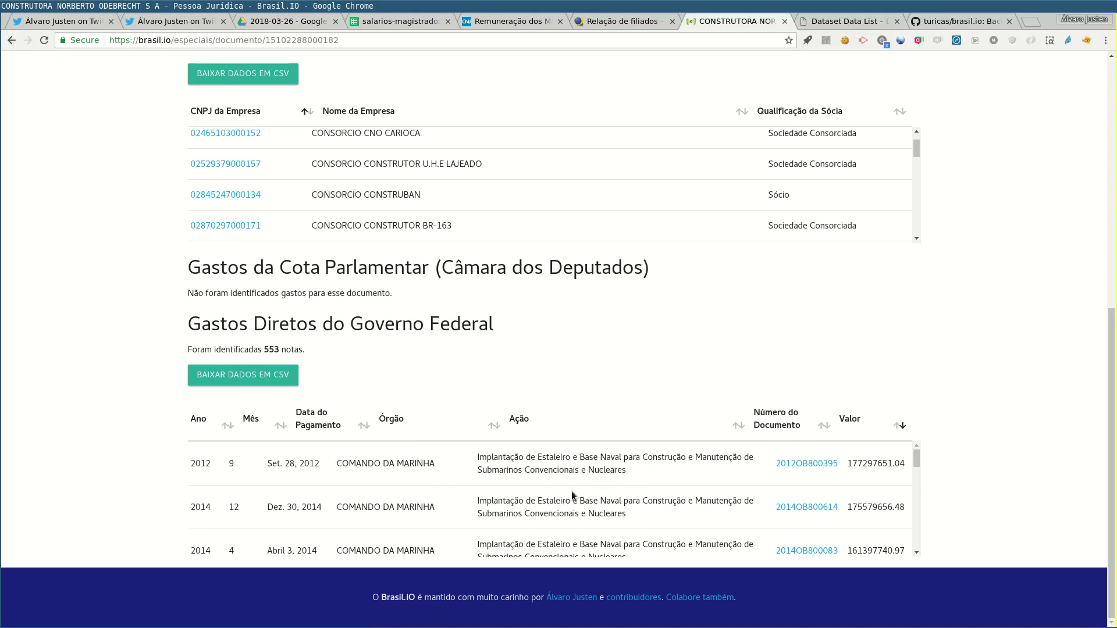
Open the highest payment's document on Portal da Transparência in a separate tab, review its details, and return to the company record
{"action": "middle_click", "coordinate": [796, 463]}
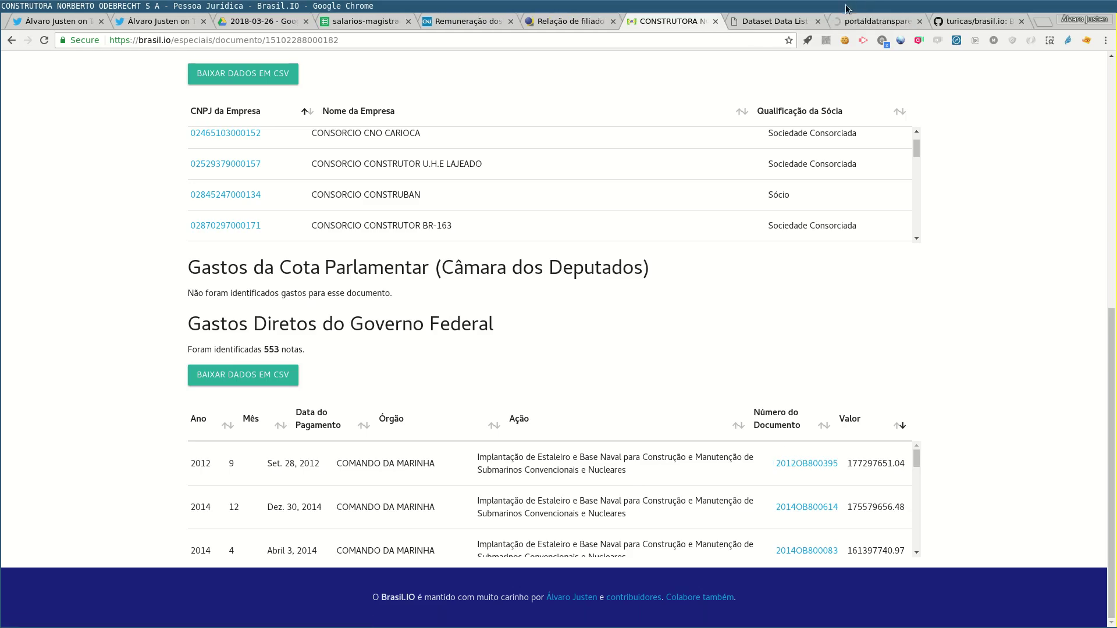
{"action": "left_click", "coordinate": [818, 21]}
{"action": "left_click", "coordinate": [777, 21]}
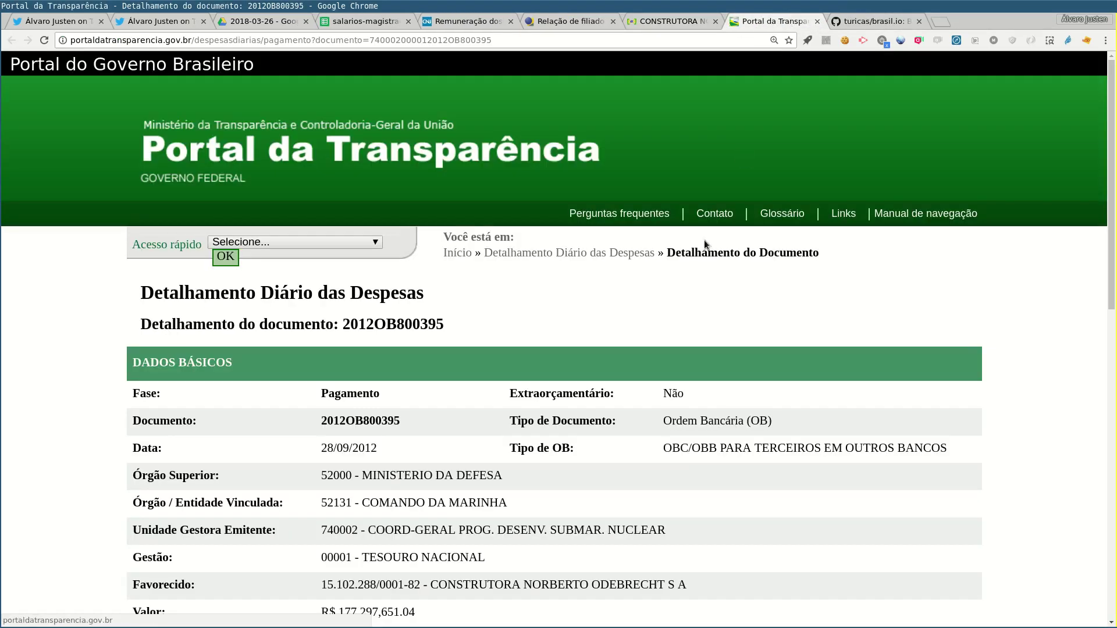
{"action": "scroll", "coordinate": [691, 312], "scroll_direction": "down", "scroll_amount": 9}
{"action": "scroll", "coordinate": [692, 317], "scroll_direction": "down", "scroll_amount": 4}
{"action": "scroll", "coordinate": [693, 317], "scroll_direction": "up", "scroll_amount": 11}
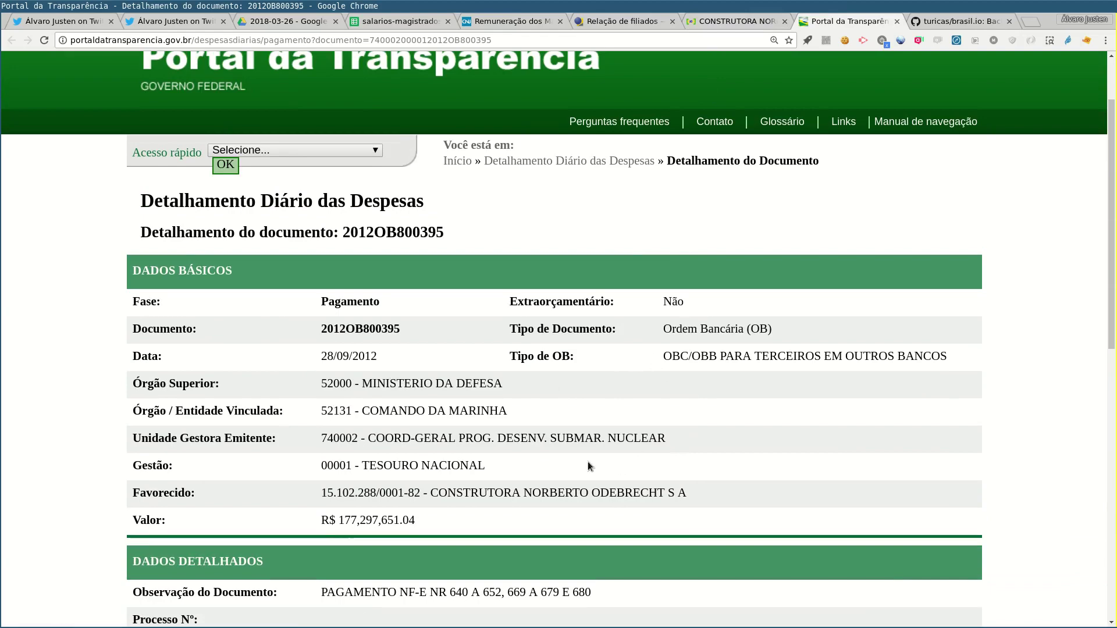
{"action": "left_click", "coordinate": [701, 21]}
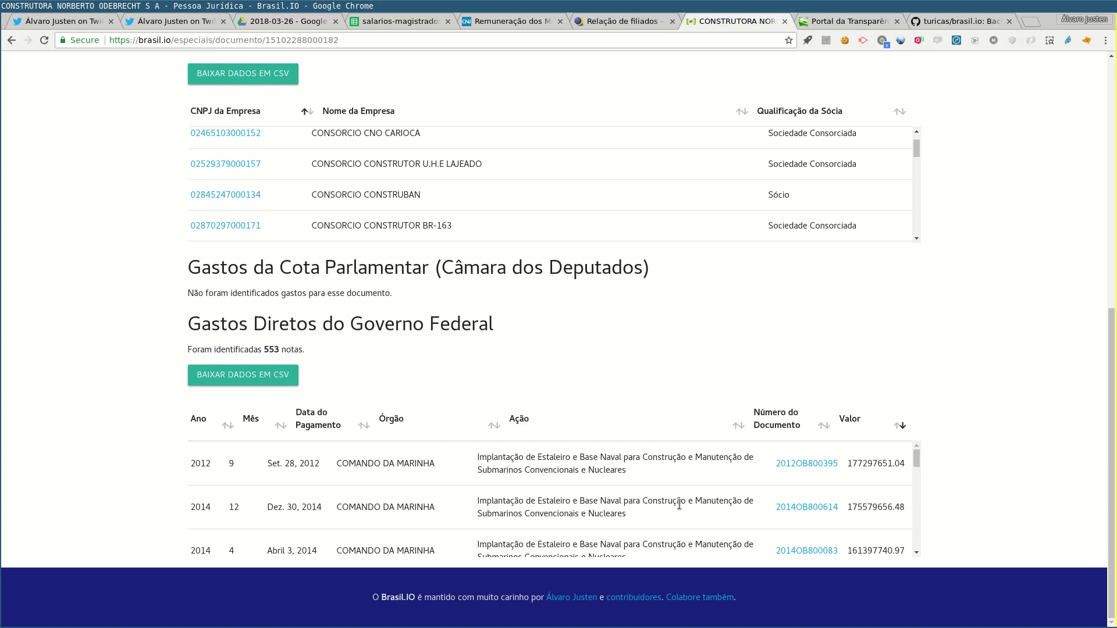
From Especiais, open the example path between Rossi Residencial SA and Construtora Norberto Odebrecht SA and review its origin and destination fields
{"action": "scroll", "coordinate": [679, 504], "scroll_direction": "up", "scroll_amount": 1}
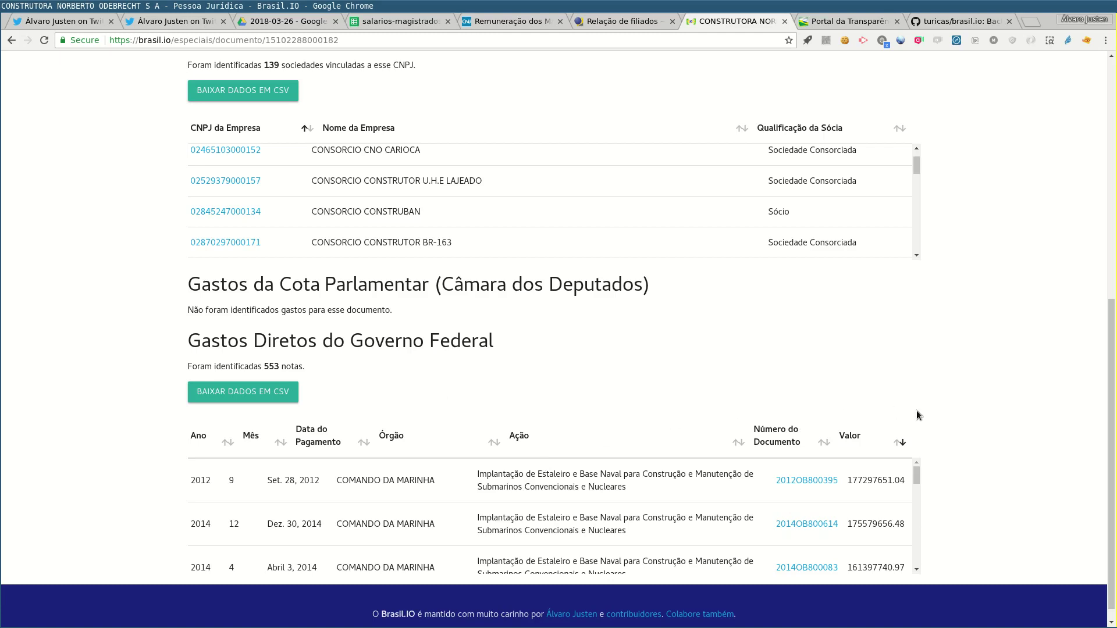
{"action": "scroll", "coordinate": [947, 424], "scroll_direction": "up", "scroll_amount": 4}
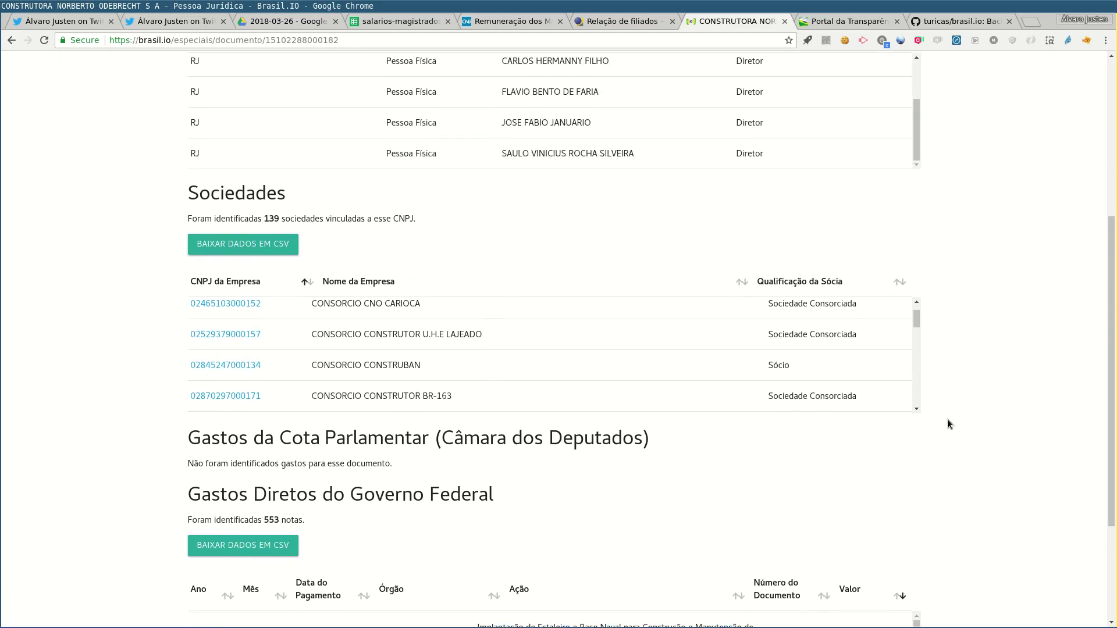
{"action": "scroll", "coordinate": [983, 419], "scroll_direction": "up", "scroll_amount": 1}
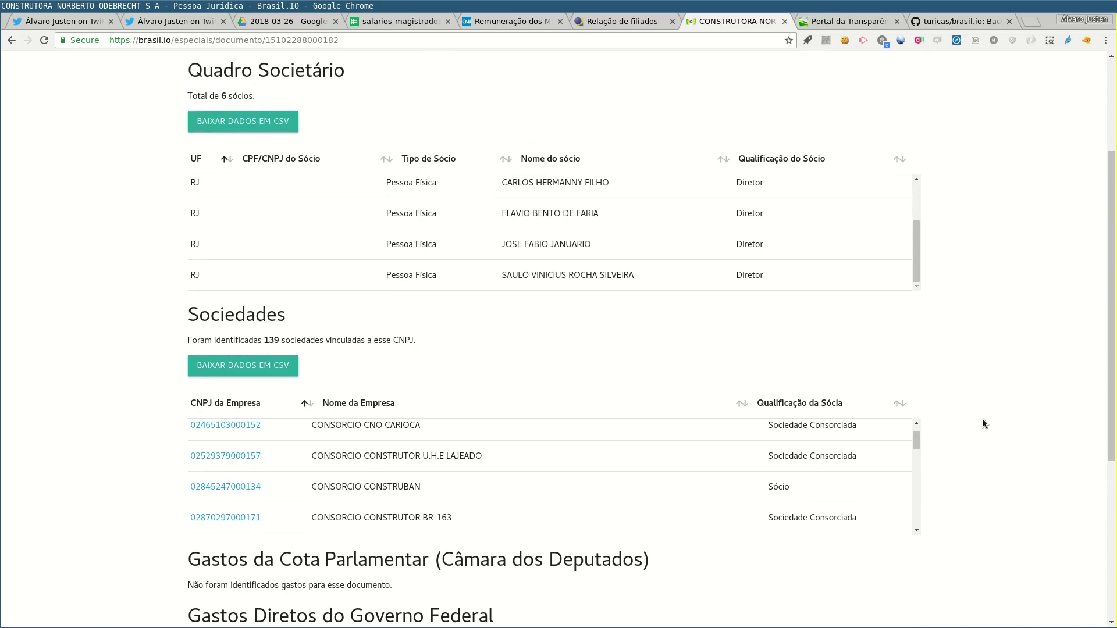
{"action": "scroll", "coordinate": [982, 419], "scroll_direction": "up", "scroll_amount": 3}
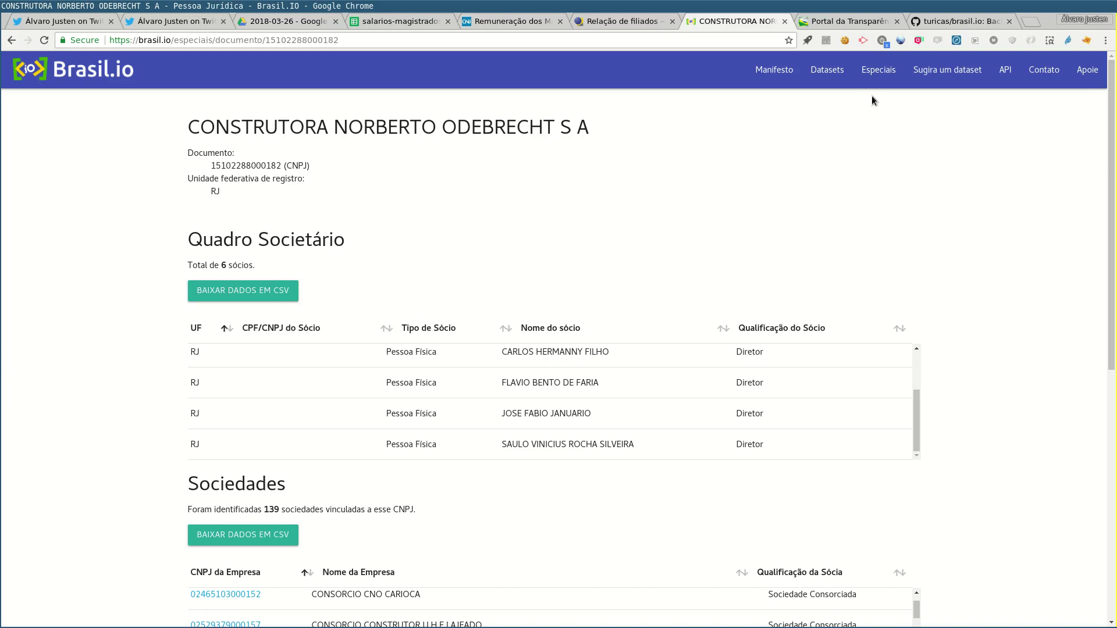
{"action": "left_click", "coordinate": [873, 78]}
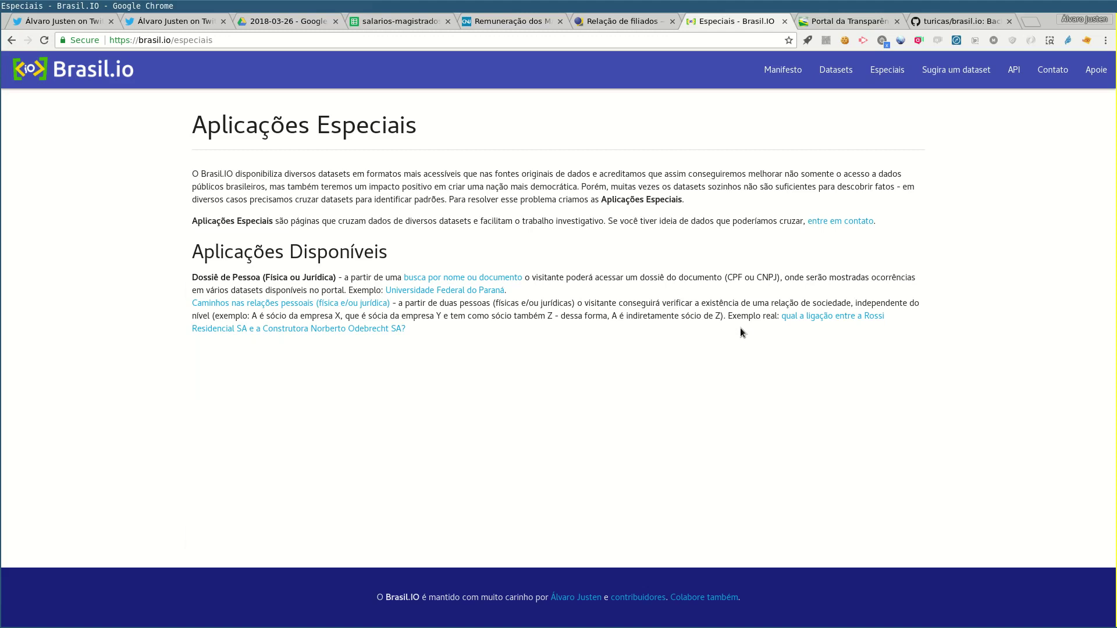
{"action": "left_click", "coordinate": [820, 318]}
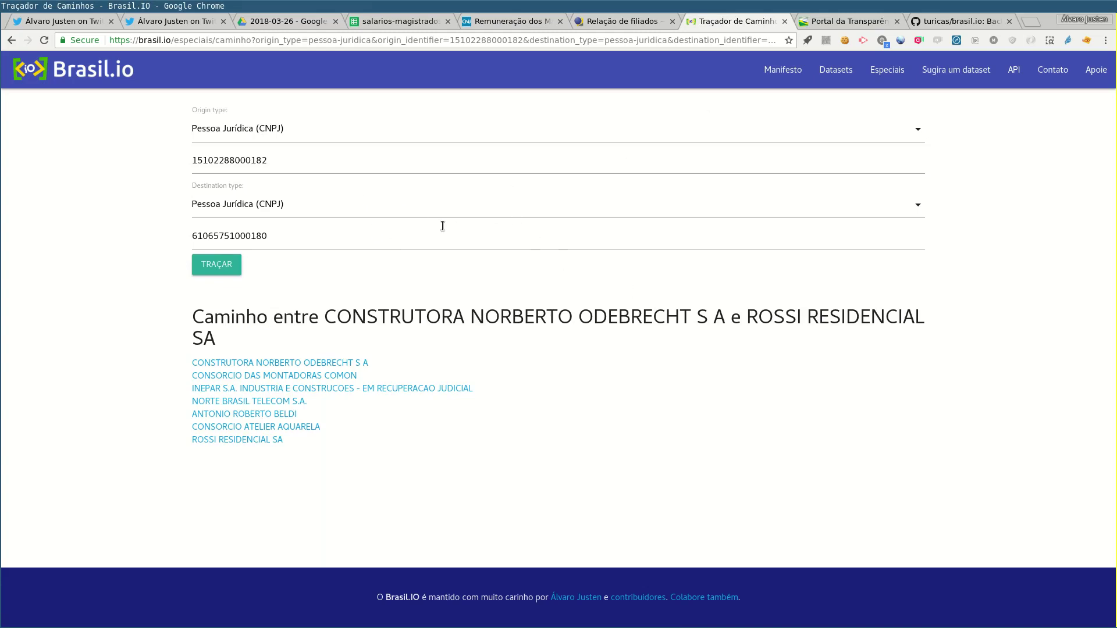
{"action": "left_click", "coordinate": [285, 162]}
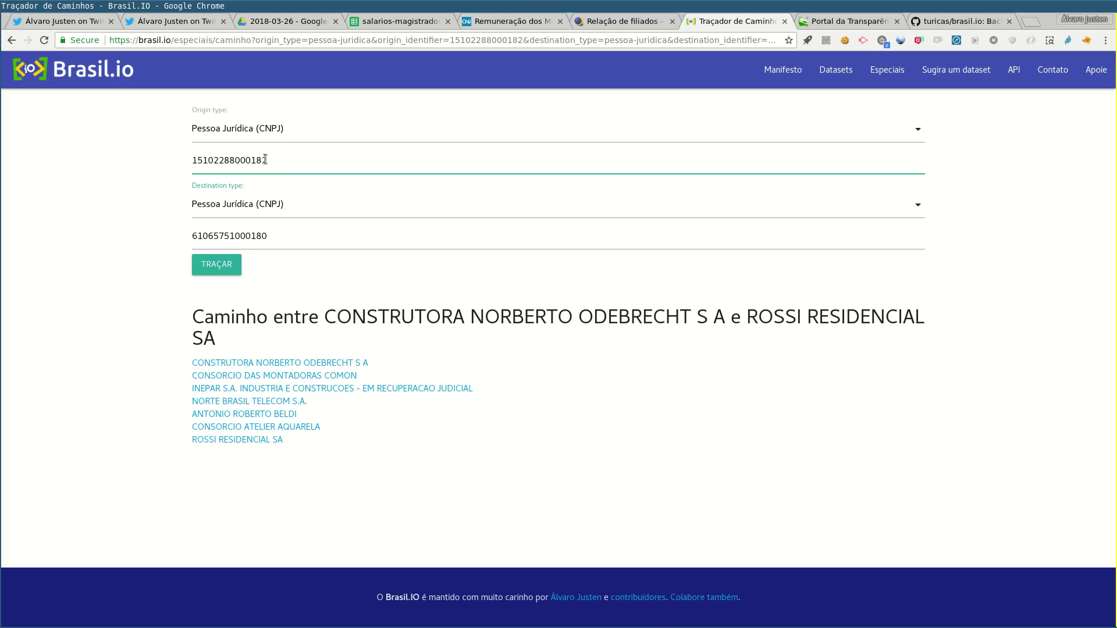
{"action": "left_click", "coordinate": [285, 242]}
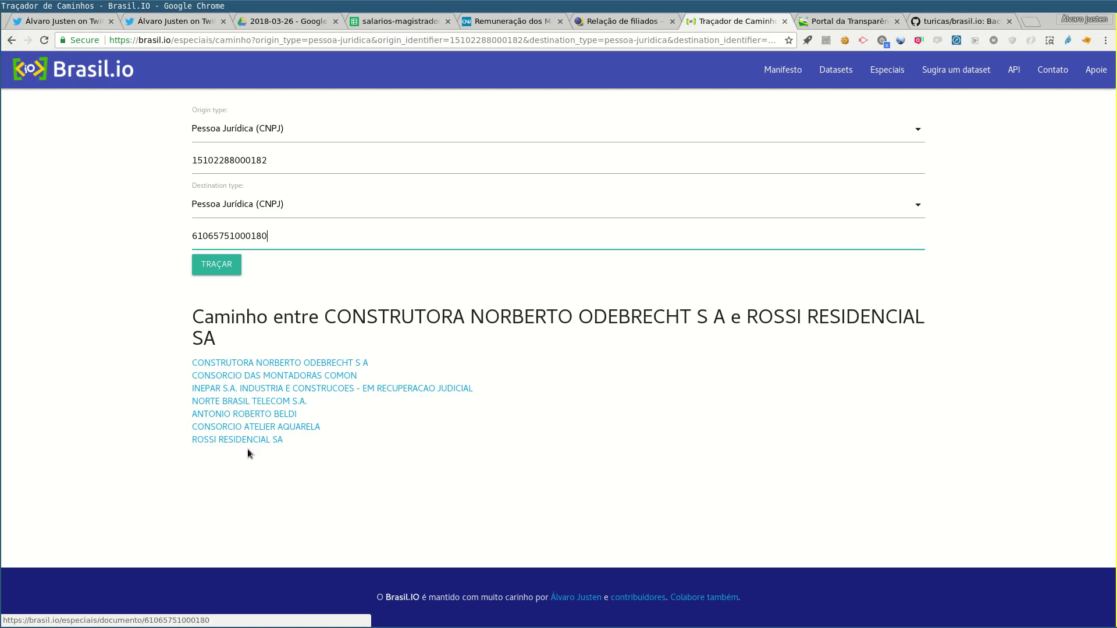
Open the path's Construtora Norberto Odebrecht record in a separate tab, find "montadoras" on it, and open Consorcio das Montadoras Comon
{"action": "middle_click", "coordinate": [317, 366]}
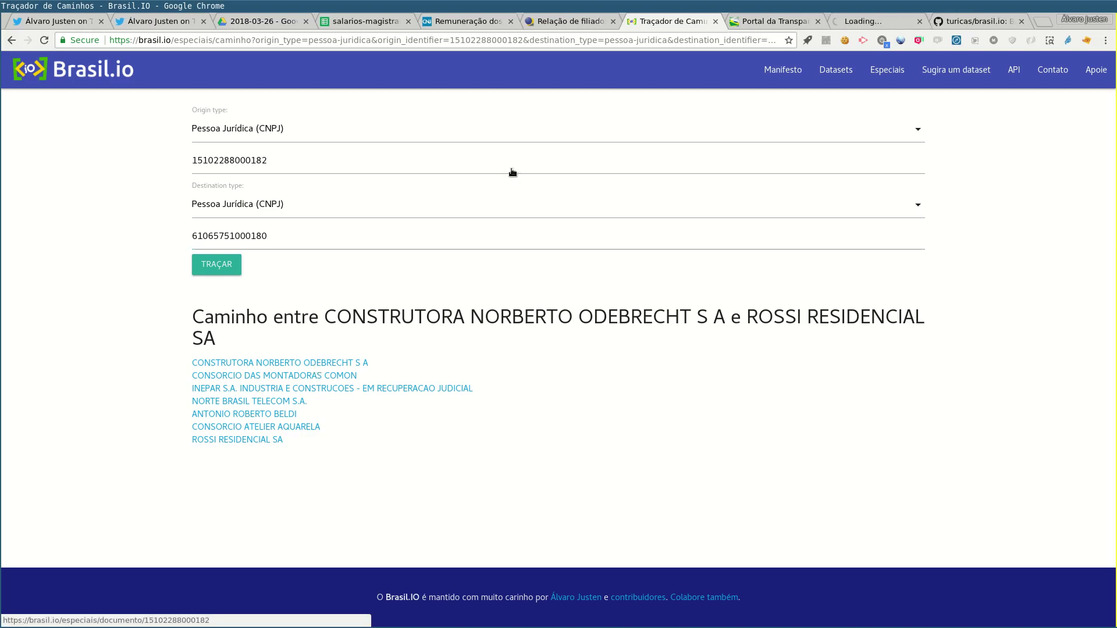
{"action": "left_click", "coordinate": [818, 22]}
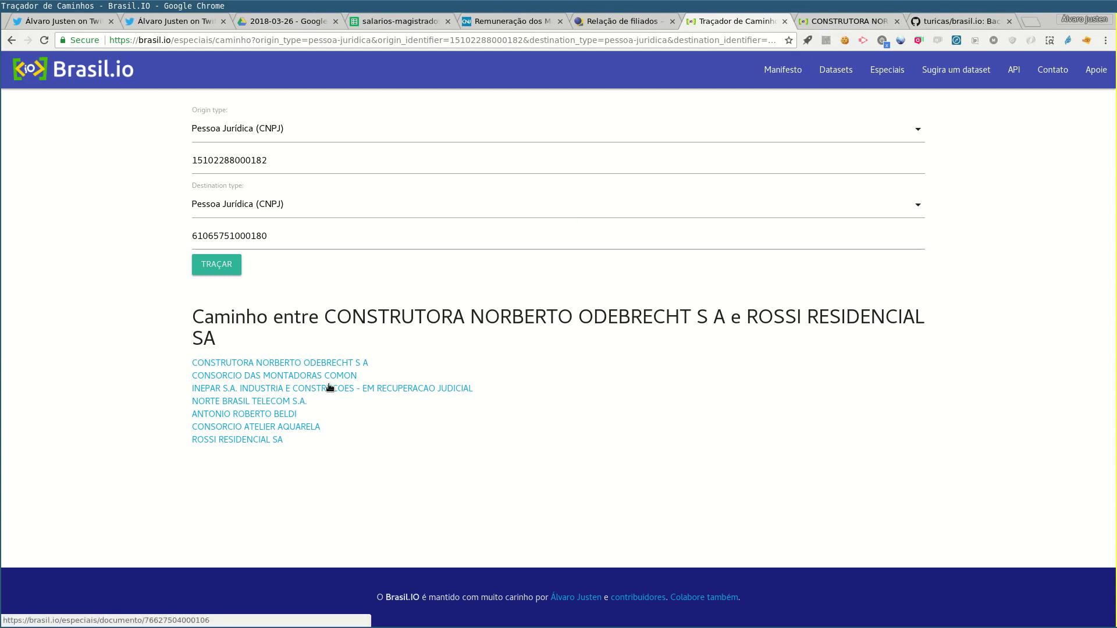
{"action": "left_click", "coordinate": [808, 24]}
{"action": "scroll", "coordinate": [592, 414], "scroll_direction": "down", "scroll_amount": 2}
{"action": "key", "text": "ctrl+f"}
{"action": "type", "text": "montado"}
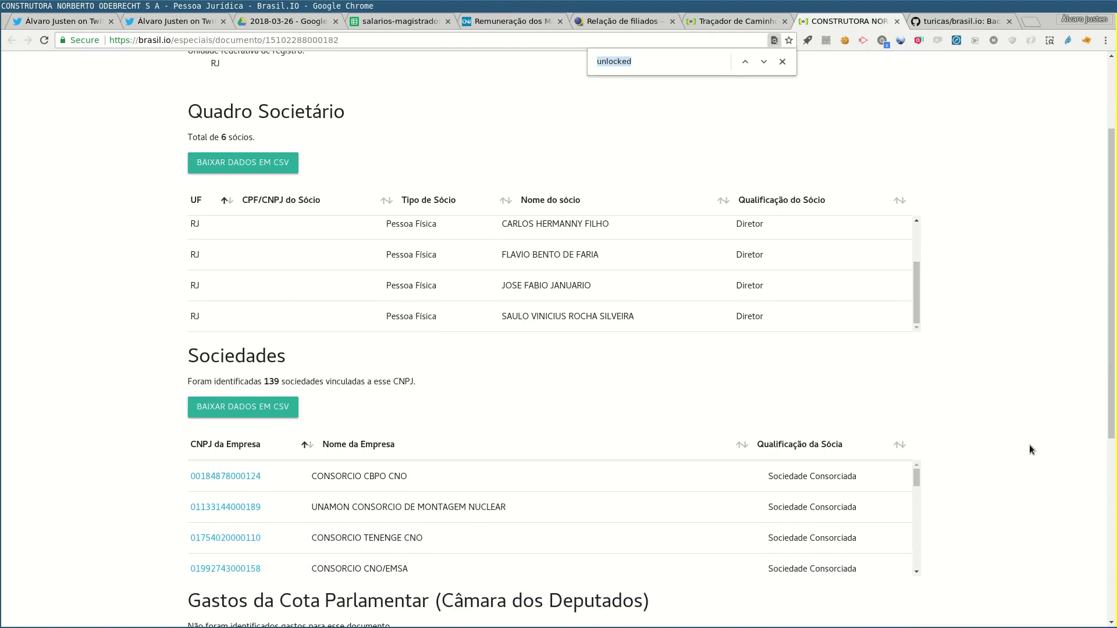
{"action": "type", "text": "ras"}
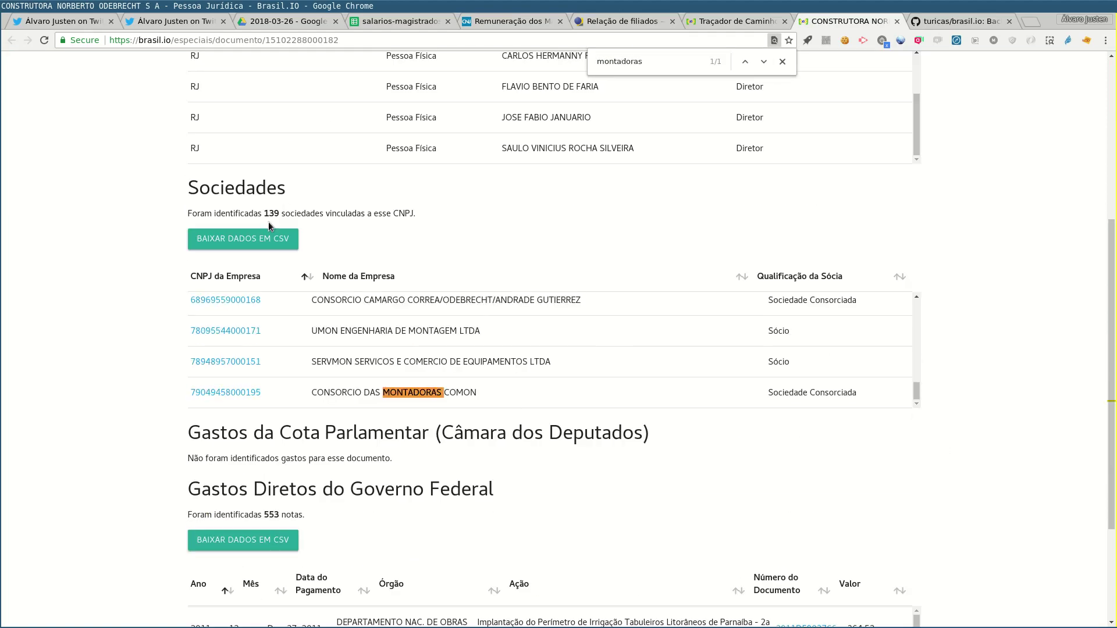
{"action": "left_click", "coordinate": [239, 393]}
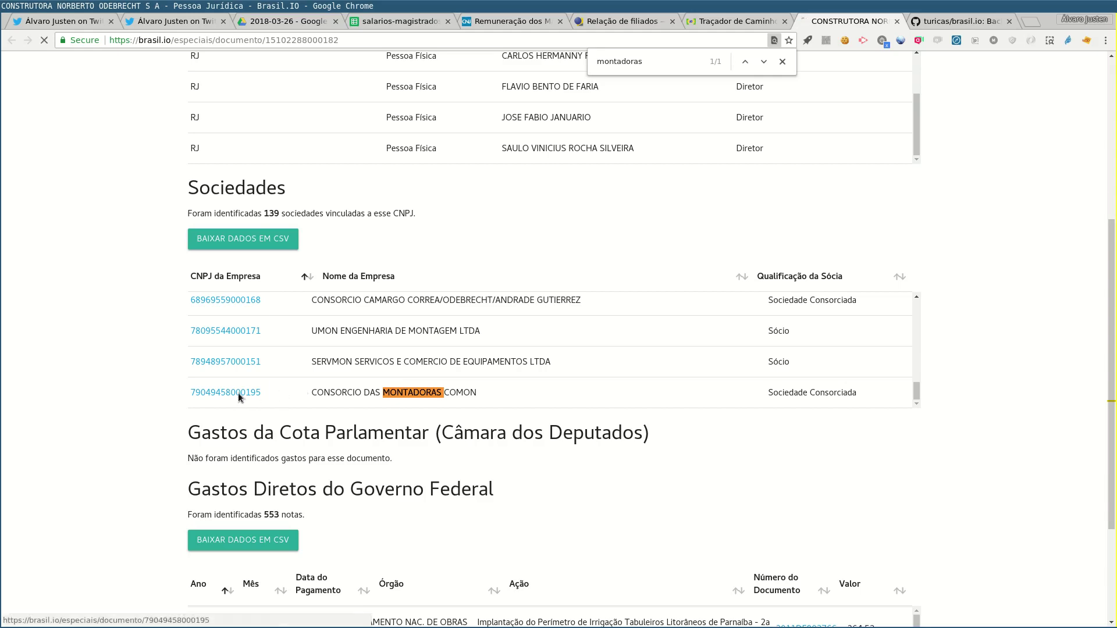
Check the path for the next link, find "inepar" among the Consorcio das Montadoras Comon partners, and open that company's record
{"action": "left_click", "coordinate": [728, 23]}
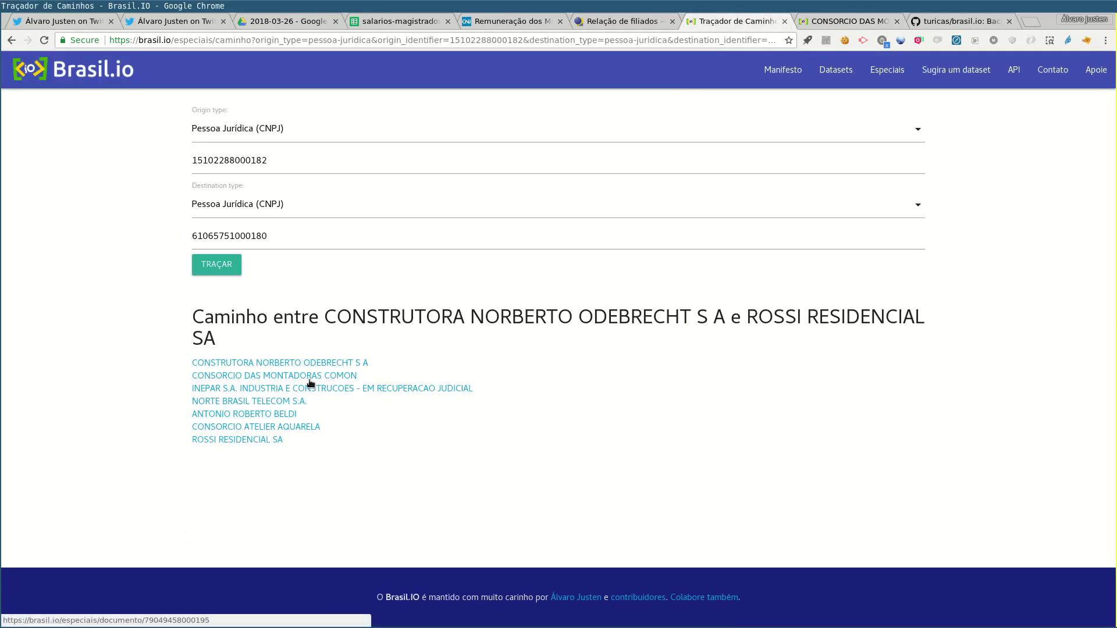
{"action": "key", "text": "ctrl+Tab"}
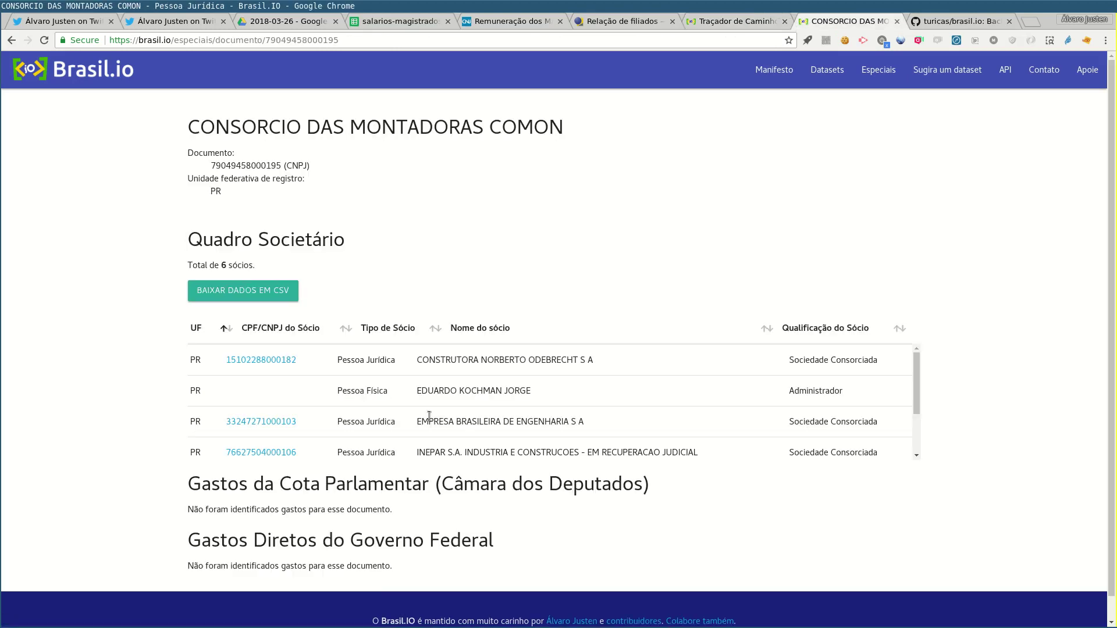
{"action": "key", "text": "ctrl+f"}
{"action": "type", "text": "inepar"}
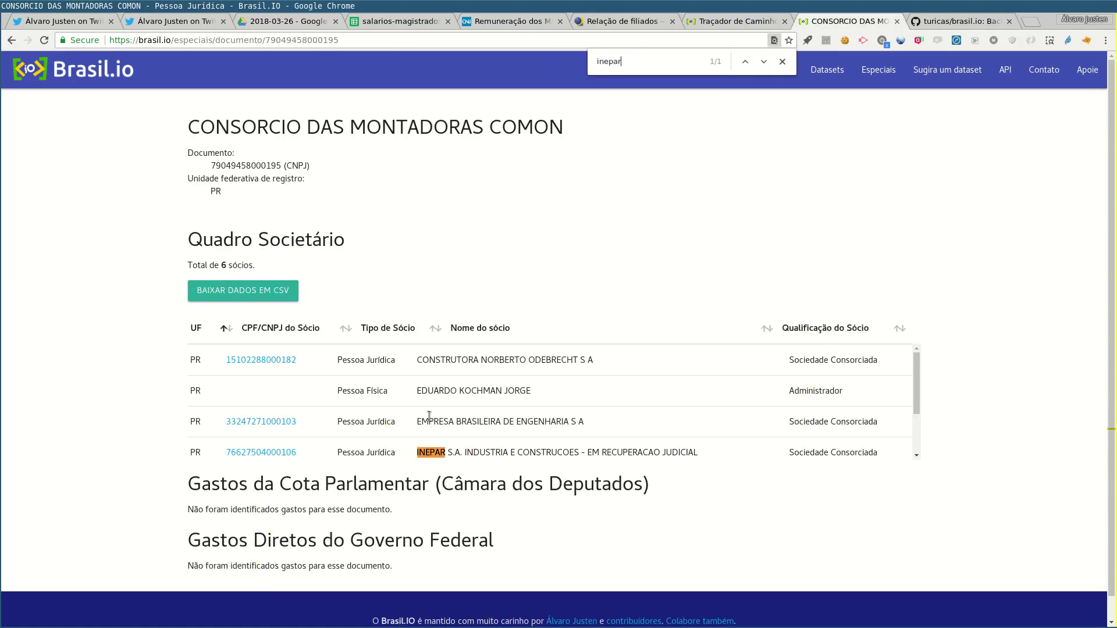
{"action": "scroll", "coordinate": [478, 400], "scroll_direction": "down", "scroll_amount": 1}
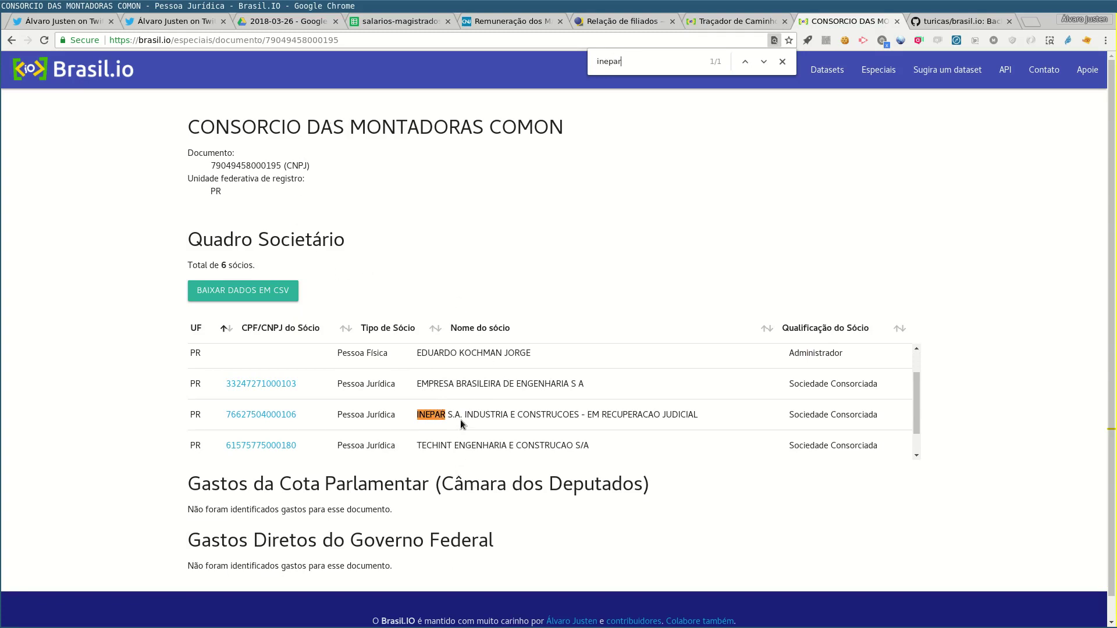
{"action": "triple_click", "coordinate": [461, 414]}
{"action": "scroll", "coordinate": [463, 415], "scroll_direction": "up", "scroll_amount": 1}
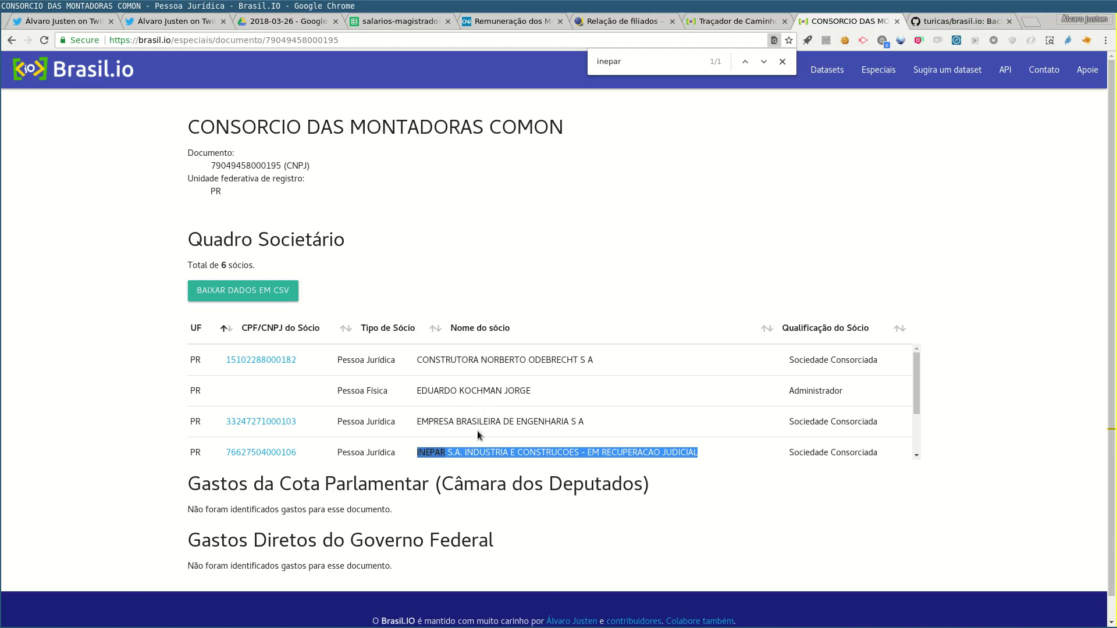
{"action": "scroll", "coordinate": [482, 393], "scroll_direction": "down", "scroll_amount": 2}
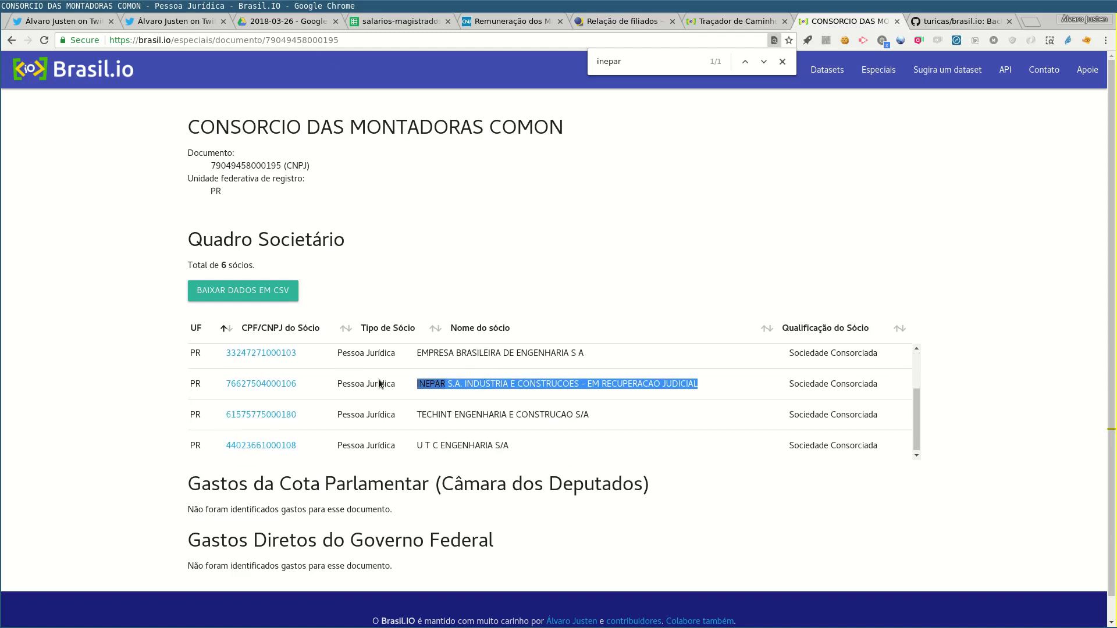
{"action": "left_click", "coordinate": [280, 382]}
Check the path again, find "norte bras" among Inepar's Sociedades, and open the Norte Brasil Telecom S.A. record to review its partners and spending
{"action": "key", "text": "ctrl+Page_Up"}
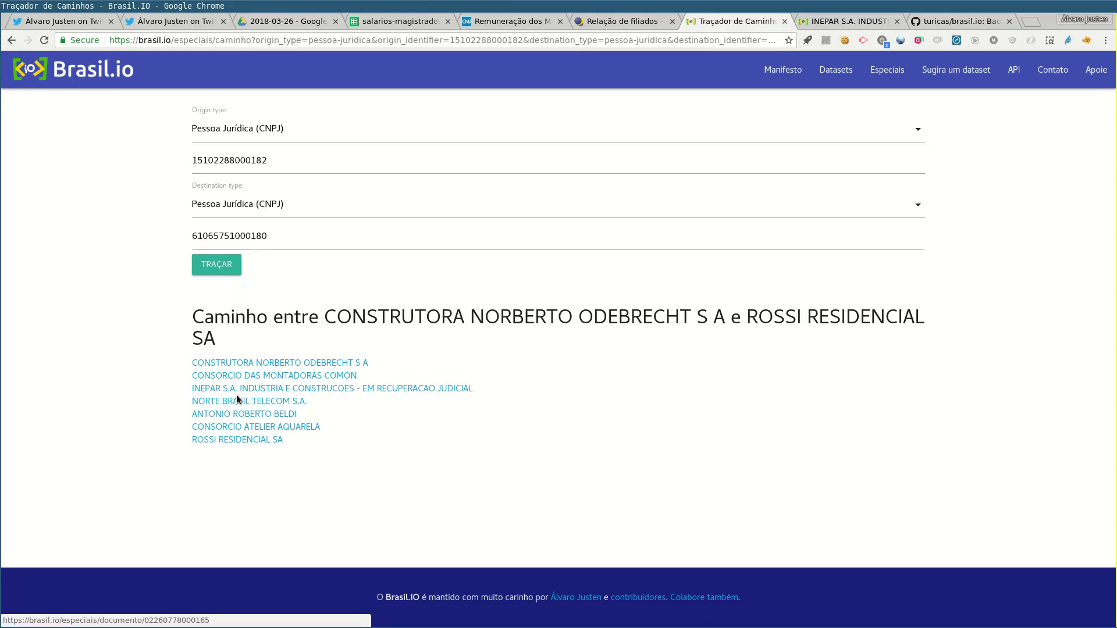
{"action": "key", "text": "ctrl+Page_Down"}
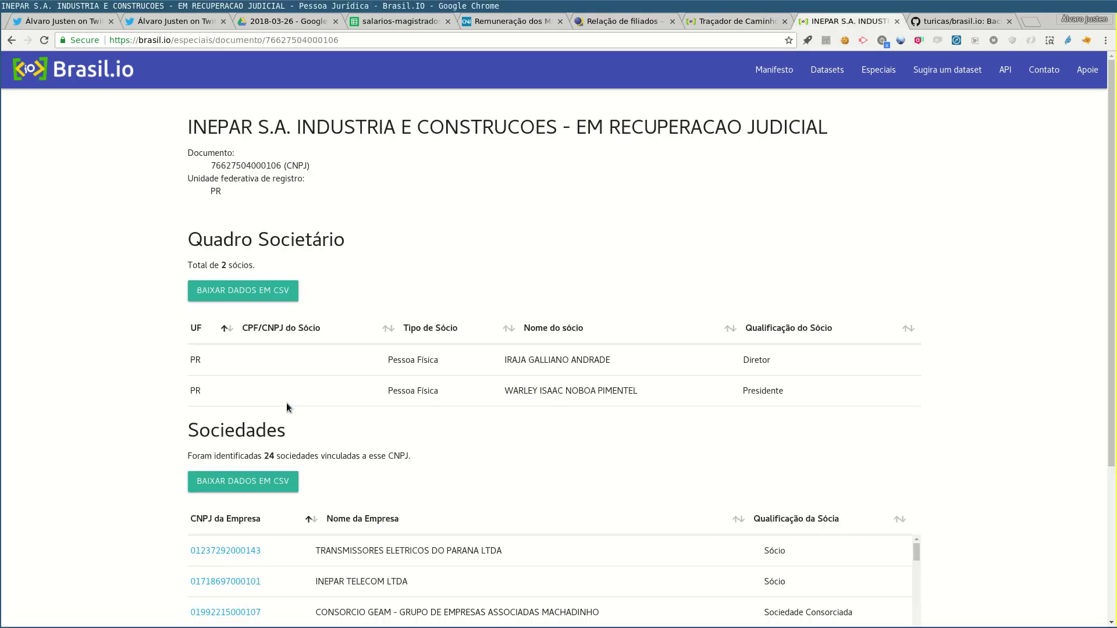
{"action": "key", "text": "ctrl+f"}
{"action": "type", "text": "n"}
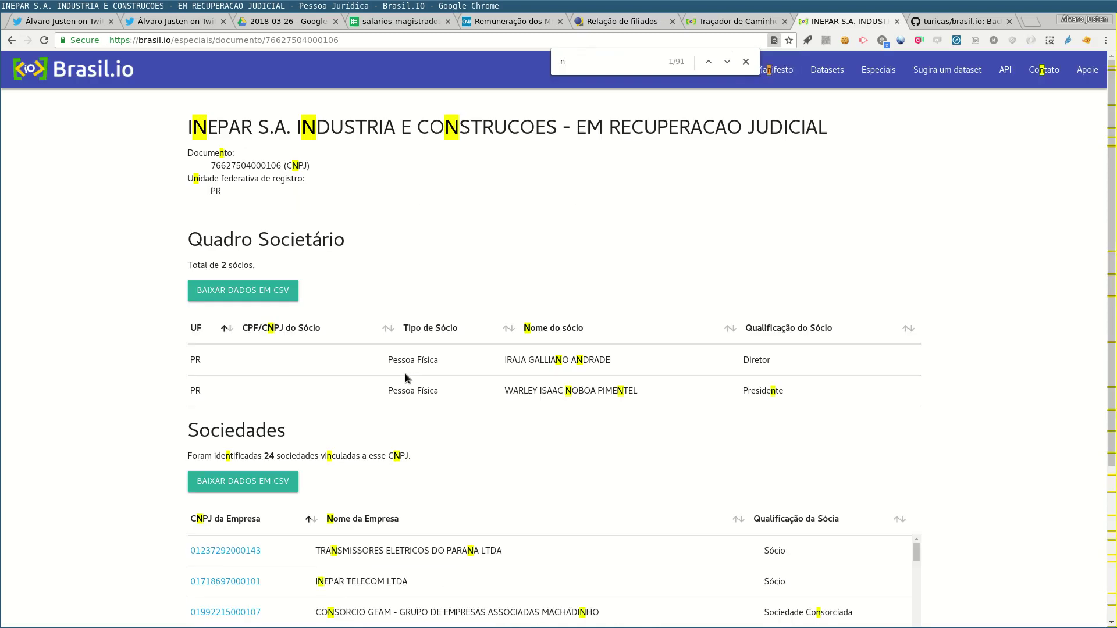
{"action": "type", "text": "orte bras"}
{"action": "scroll", "coordinate": [378, 384], "scroll_direction": "down", "scroll_amount": 2}
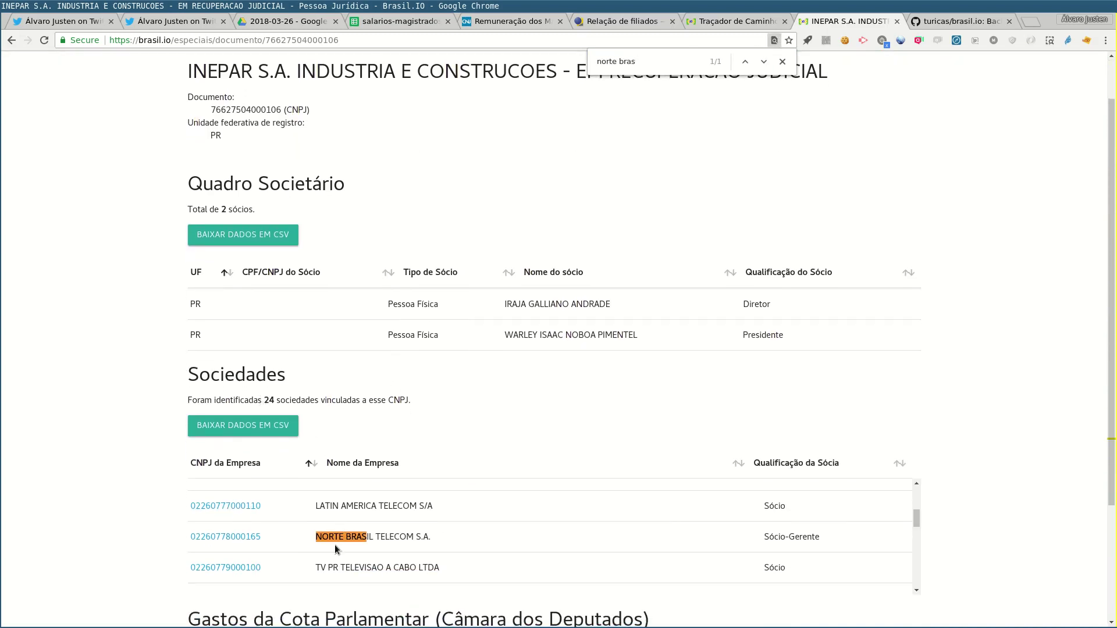
{"action": "left_click", "coordinate": [243, 538]}
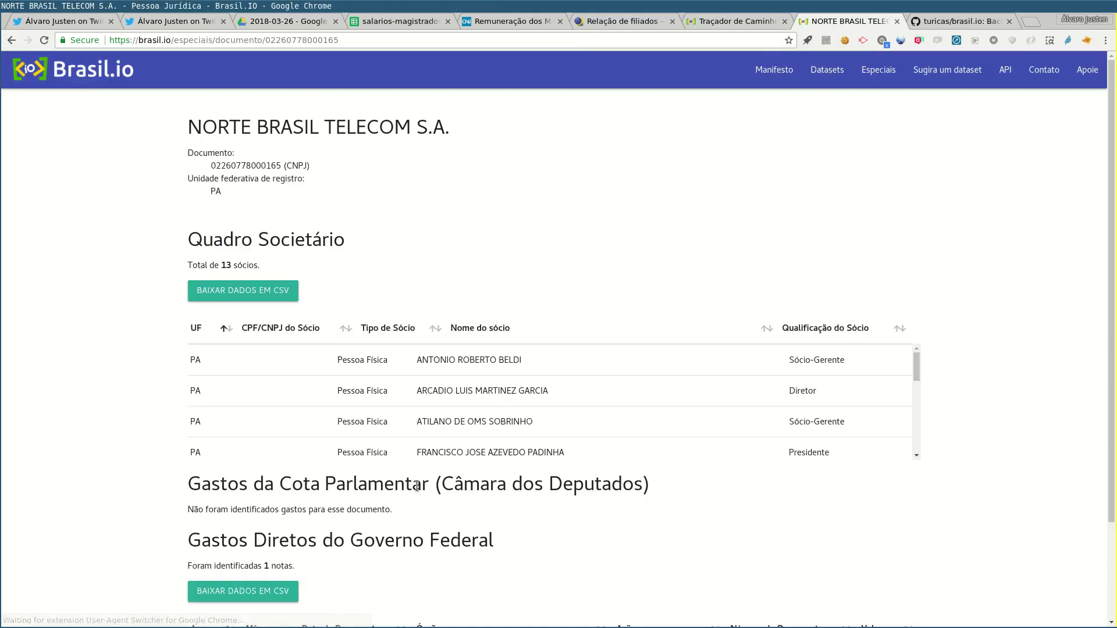
{"action": "scroll", "coordinate": [430, 480], "scroll_direction": "down", "scroll_amount": 2}
{"action": "scroll", "coordinate": [504, 288], "scroll_direction": "down", "scroll_amount": 4}
{"action": "scroll", "coordinate": [505, 291], "scroll_direction": "up", "scroll_amount": 4}
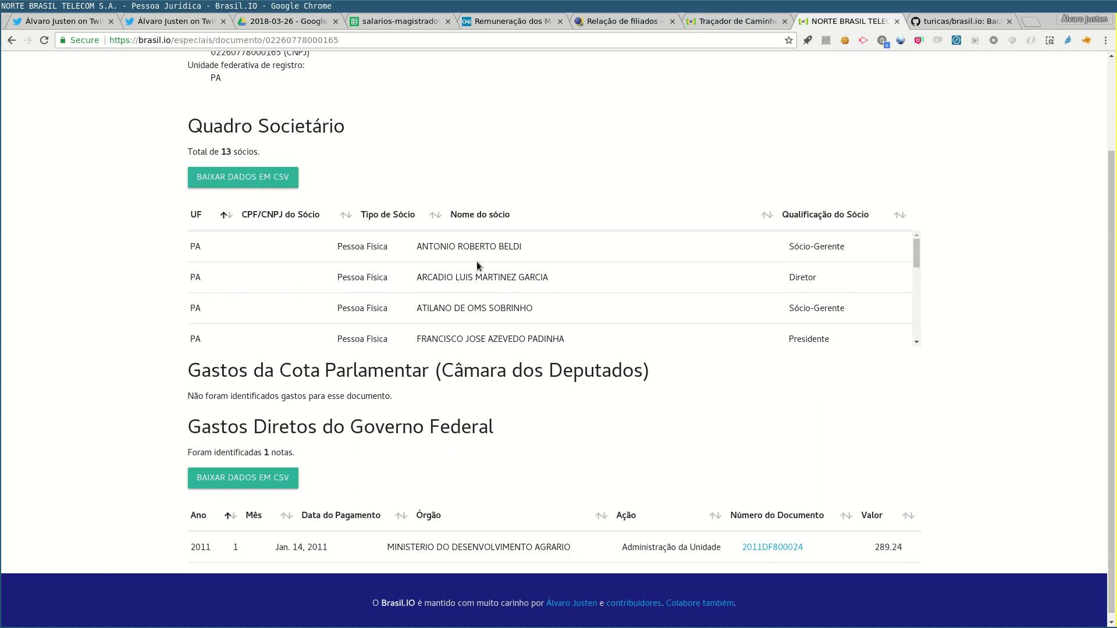
Review the Quadro Societário of Norte Brasil Telecom S.A. and highlight the name of the first individual partner listed
{"action": "scroll", "coordinate": [464, 256], "scroll_direction": "down", "scroll_amount": 5}
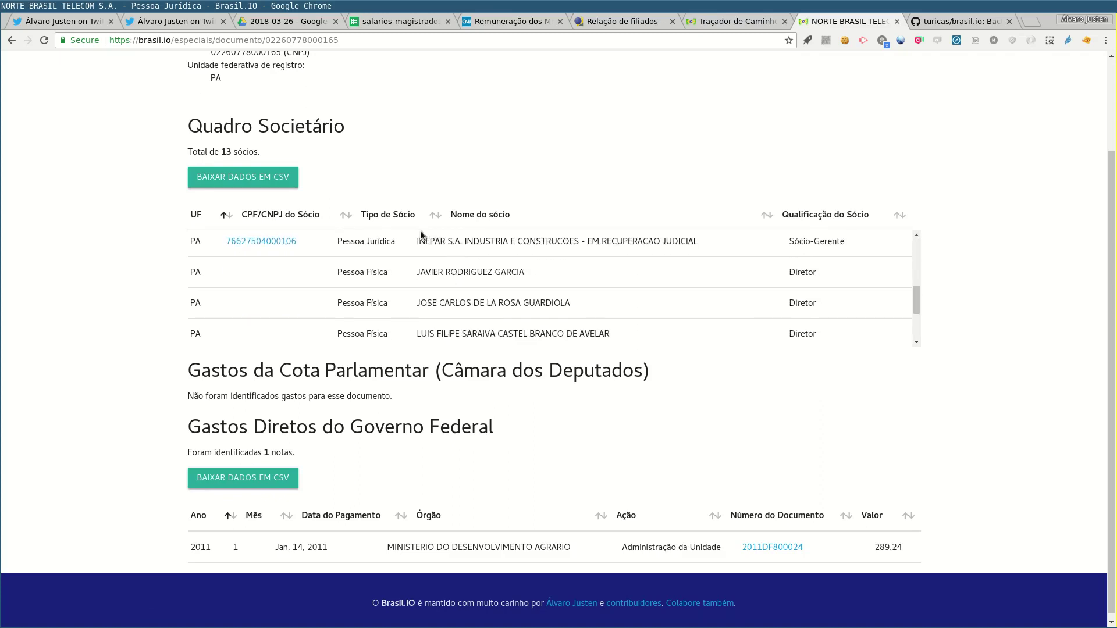
{"action": "scroll", "coordinate": [433, 272], "scroll_direction": "down", "scroll_amount": 1}
{"action": "scroll", "coordinate": [433, 273], "scroll_direction": "up", "scroll_amount": 5}
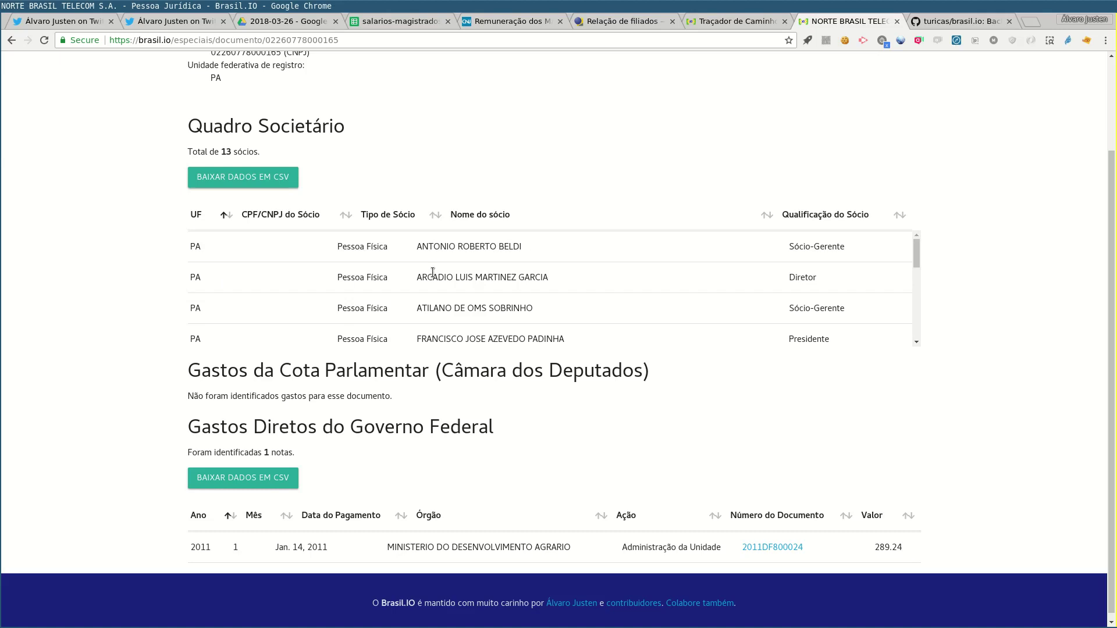
{"action": "triple_click", "coordinate": [462, 249]}
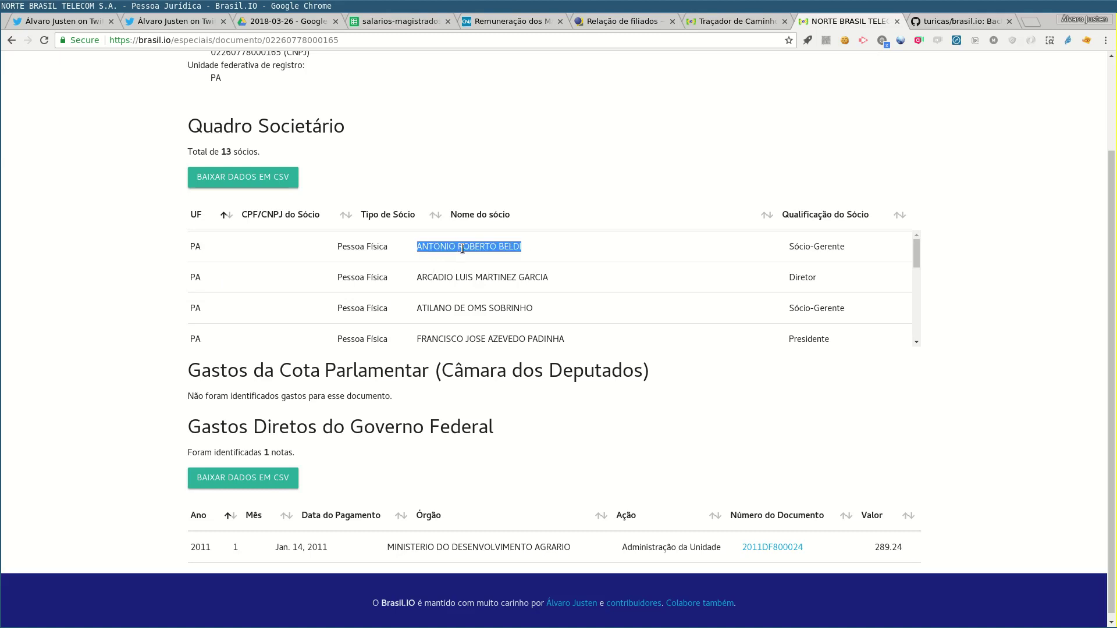
Open the path's Consorcio Atelier Aquarela record in a separate tab, and highlight its individual administrator and Rossi Residencial SA among the partners
{"action": "key", "text": "ctrl+shift+Tab"}
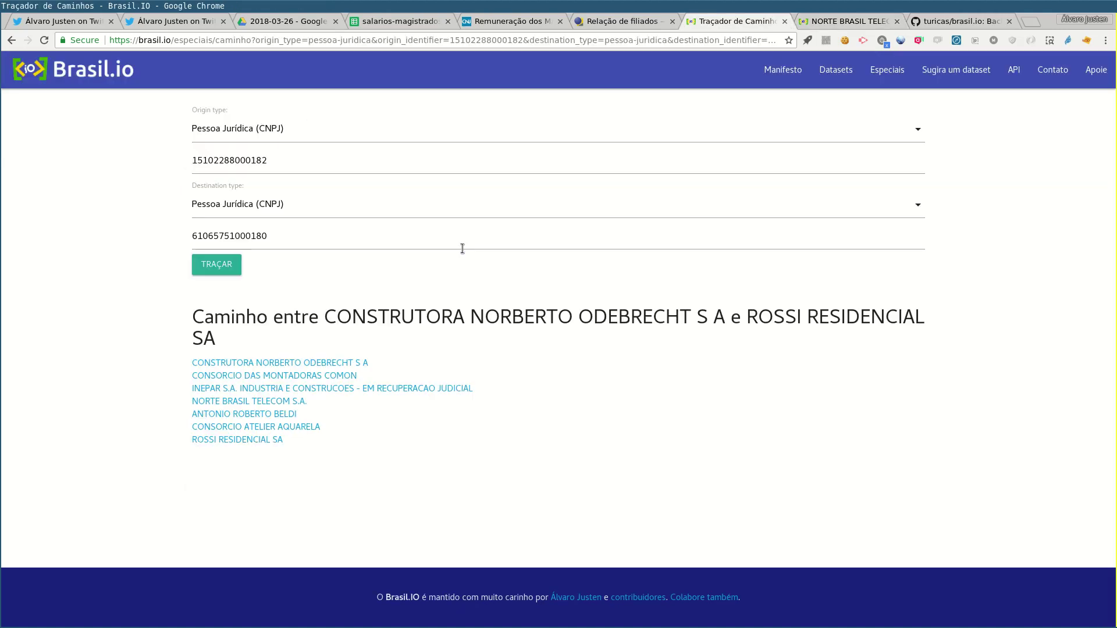
{"action": "middle_click", "coordinate": [268, 429]}
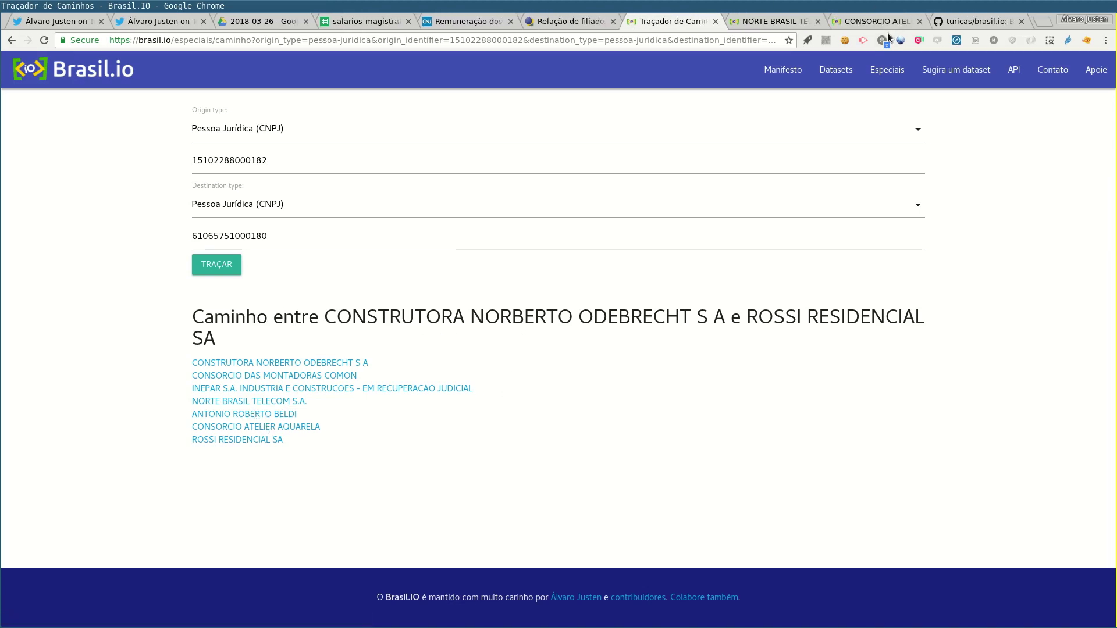
{"action": "left_click", "coordinate": [888, 23]}
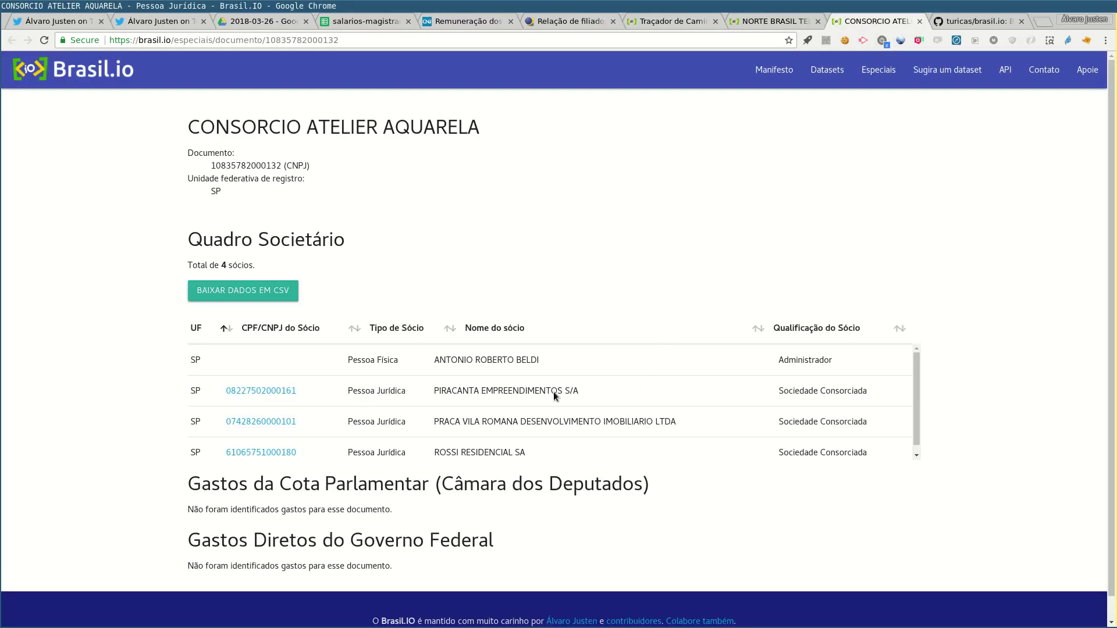
{"action": "triple_click", "coordinate": [486, 356]}
{"action": "scroll", "coordinate": [476, 387], "scroll_direction": "down", "scroll_amount": 1}
{"action": "scroll", "coordinate": [476, 384], "scroll_direction": "up", "scroll_amount": 1}
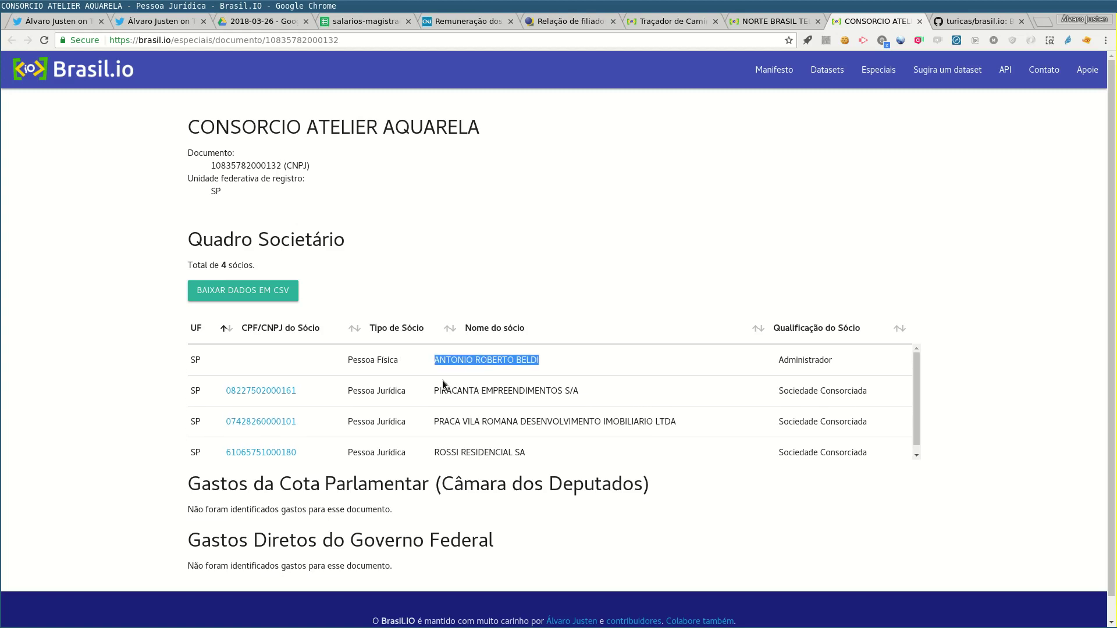
{"action": "triple_click", "coordinate": [482, 449]}
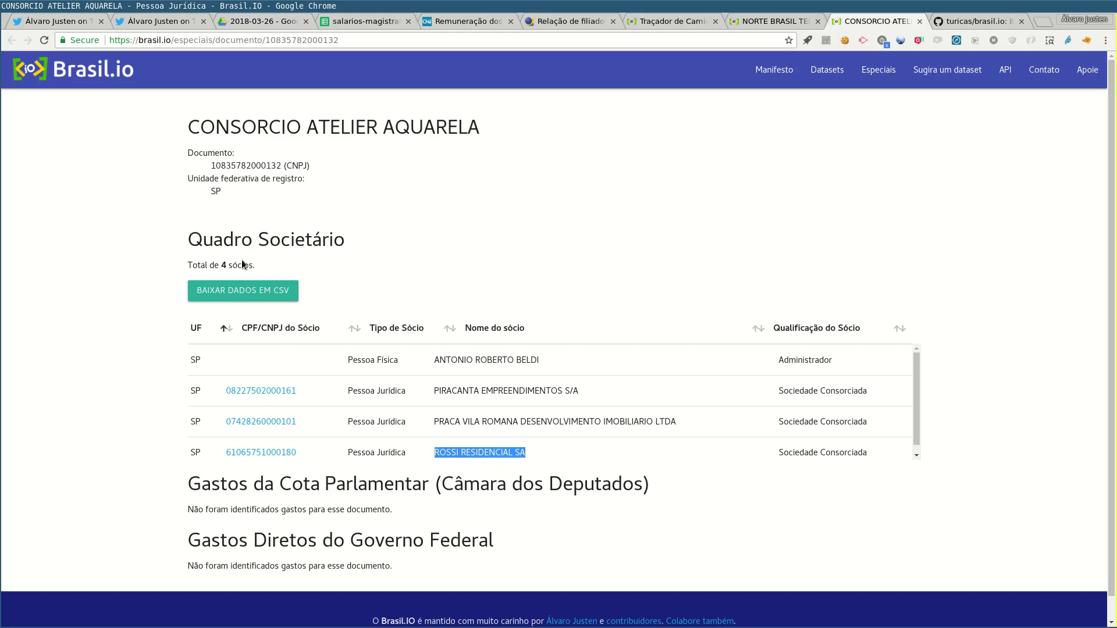
Back in the path tracer, replace the destination with the previously entered CNPJ of TIM Brasil S/A and trace the path from Construtora Norberto Odebrecht
{"action": "left_click", "coordinate": [674, 17]}
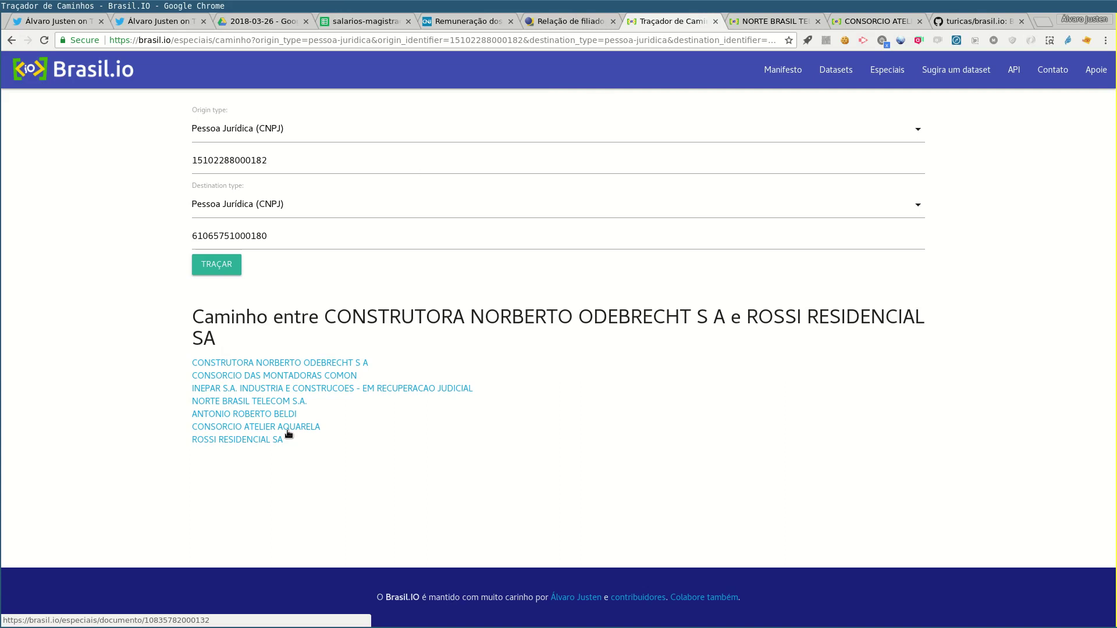
{"action": "double_click", "coordinate": [315, 240]}
{"action": "key", "text": "BackSpace"}
{"action": "key", "text": "Down"}
{"action": "key", "text": "Down"}
{"action": "key", "text": "Down"}
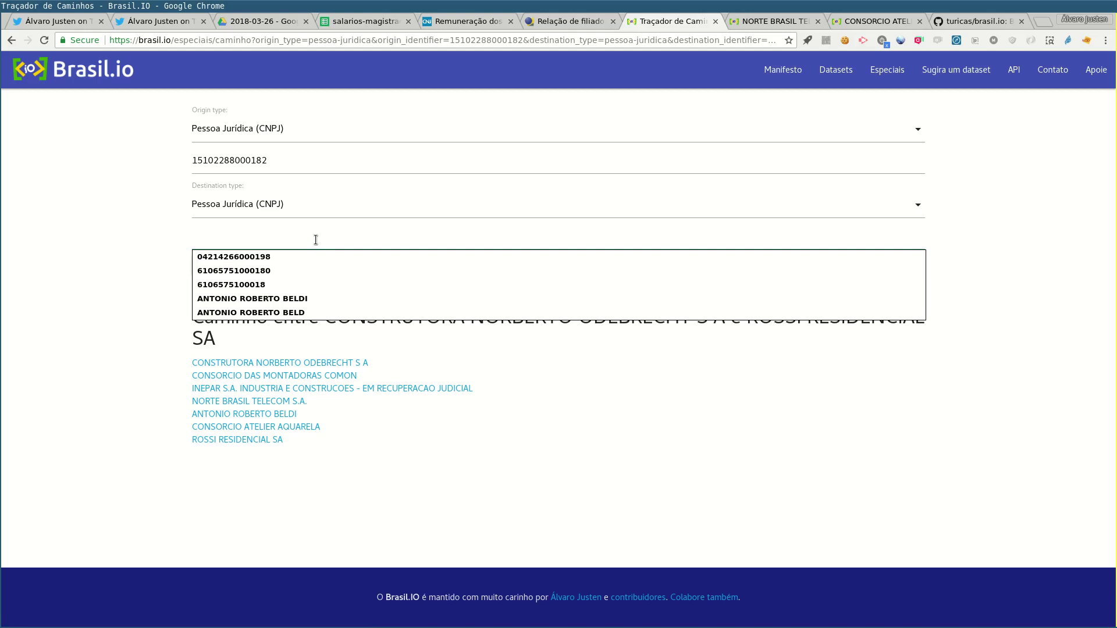
{"action": "key", "text": "Up"}
{"action": "key", "text": "Return"}
{"action": "key", "text": "Return"}
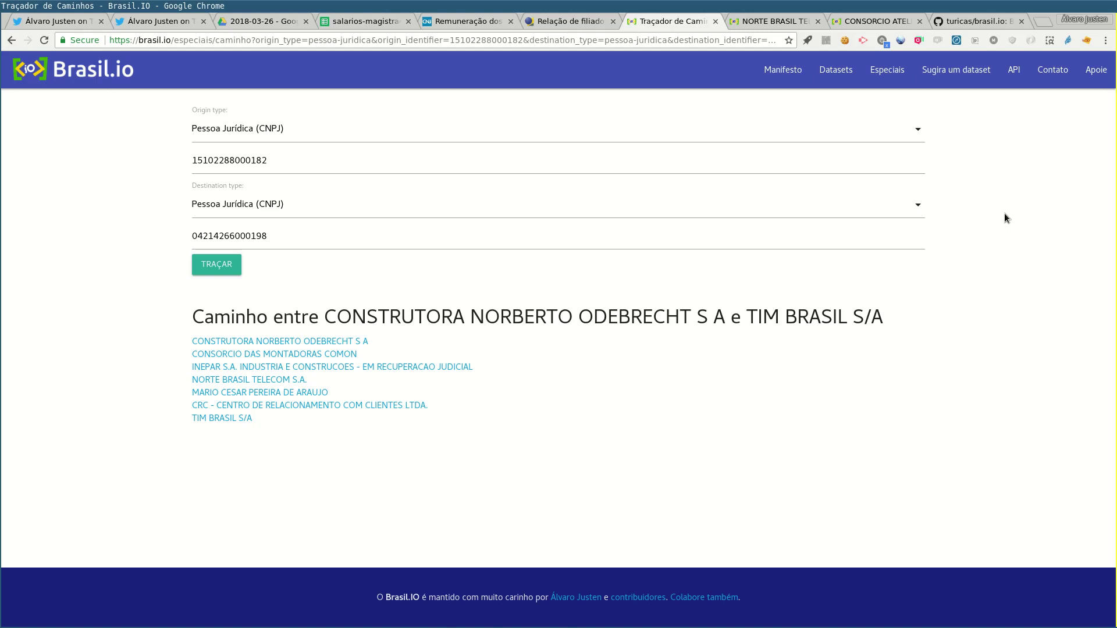
Open the Brasil.io list of datasets and browse the available ones, down to Salários dos Magistrados and Sócios das Empresas Brasileiras
{"action": "left_click", "coordinate": [842, 75]}
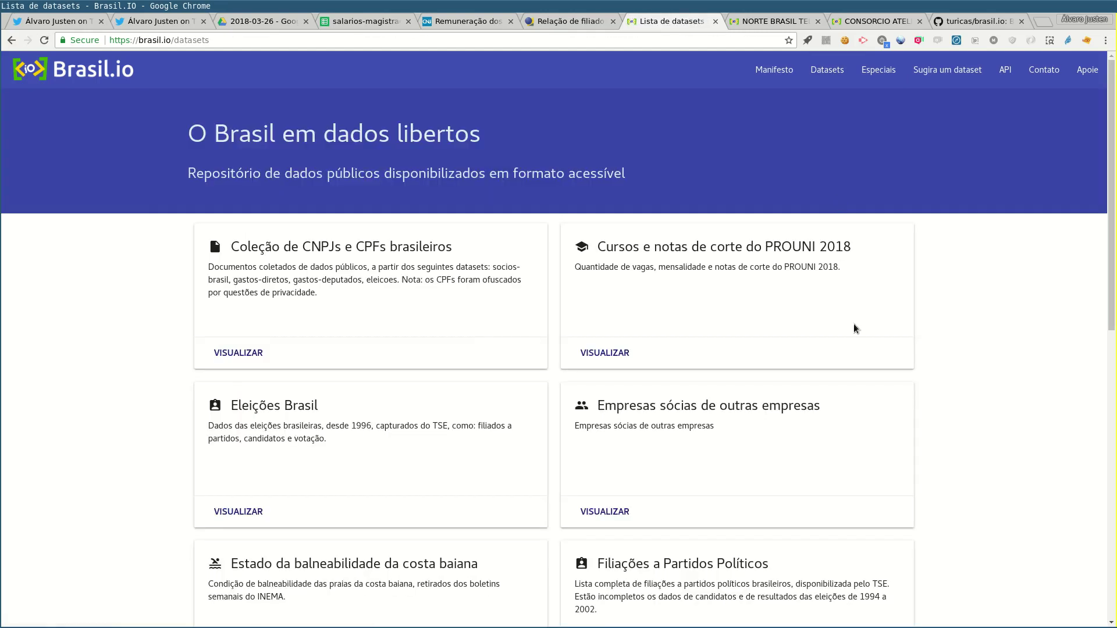
{"action": "scroll", "coordinate": [854, 323], "scroll_direction": "down", "scroll_amount": 2}
{"action": "scroll", "coordinate": [853, 328], "scroll_direction": "down", "scroll_amount": 4}
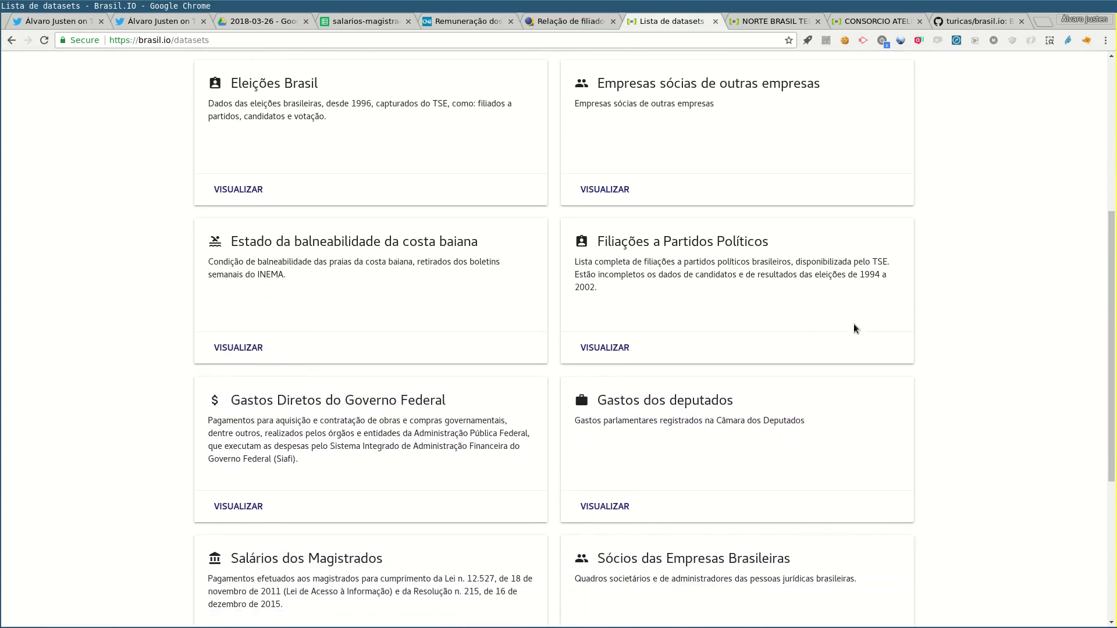
{"action": "scroll", "coordinate": [853, 328], "scroll_direction": "down", "scroll_amount": 1}
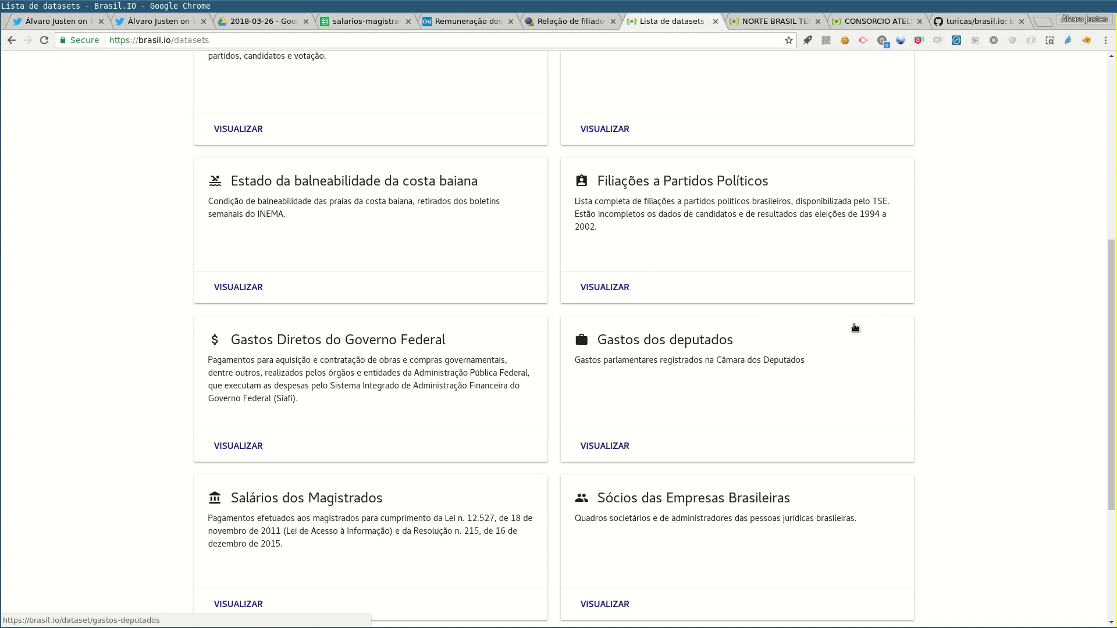
{"action": "scroll", "coordinate": [969, 336], "scroll_direction": "down", "scroll_amount": 3}
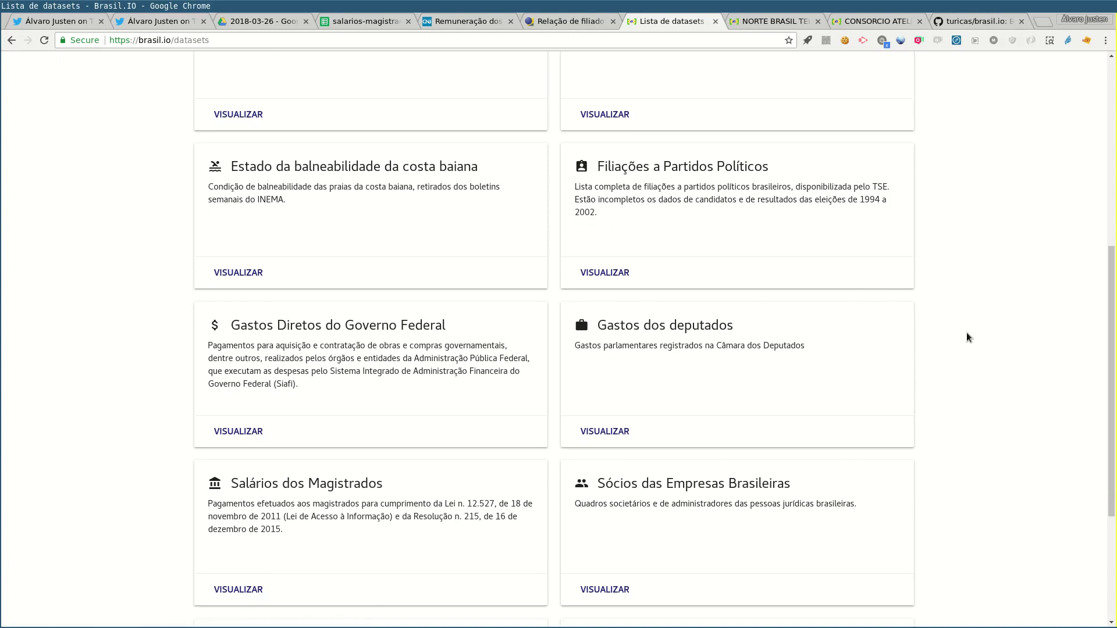